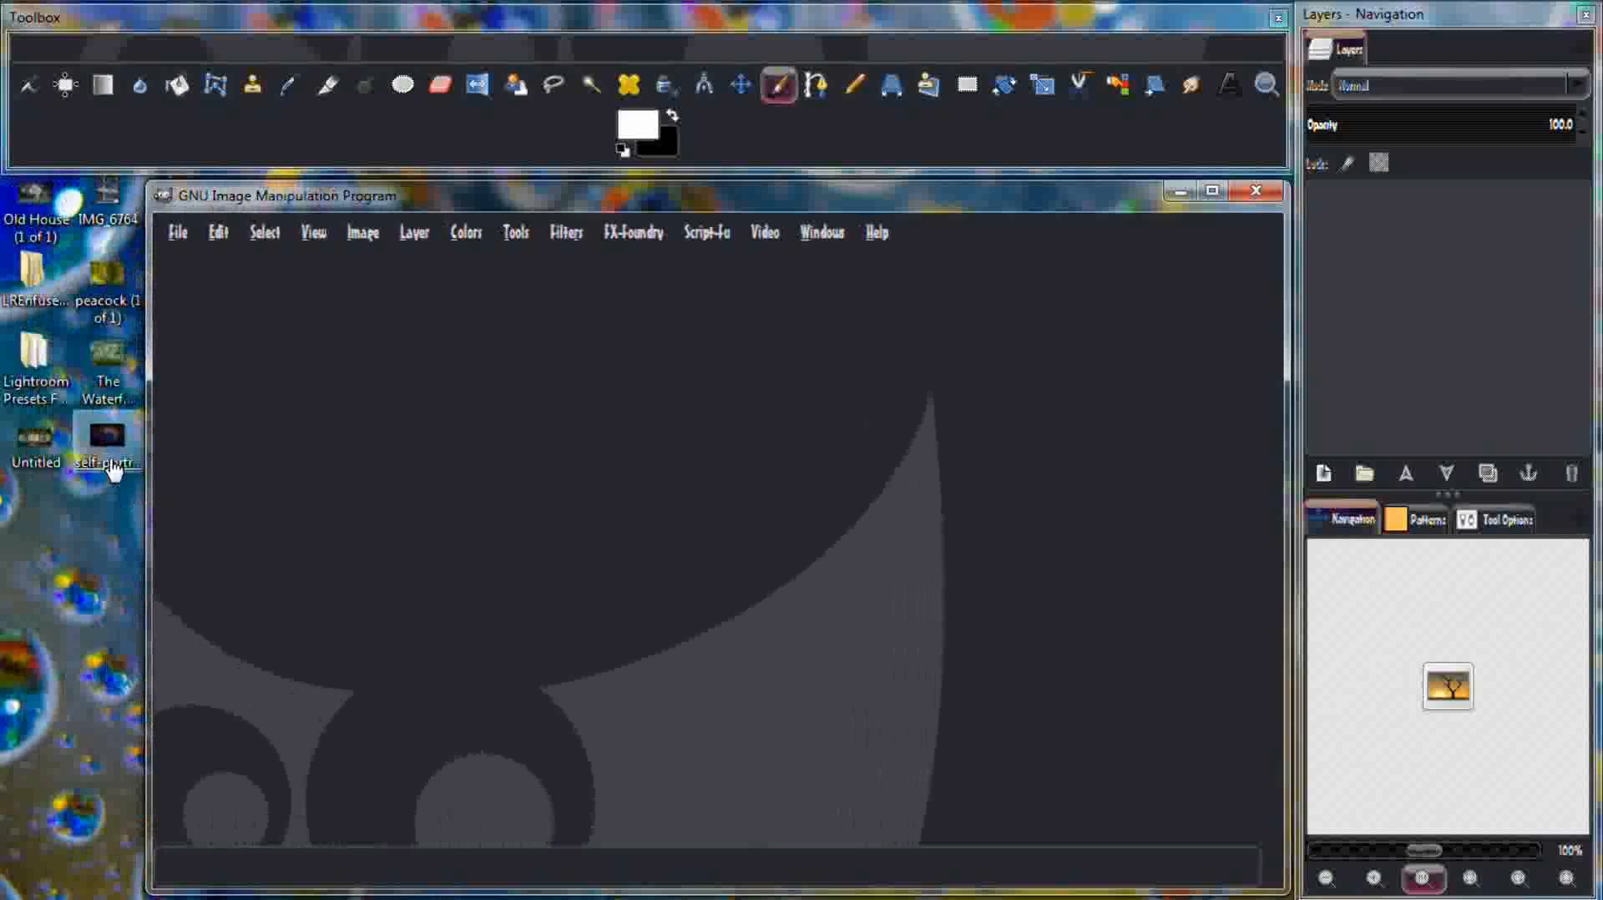
Open self-portrait2c.jpg from the desktop as a new image and widen the image window over the desktop.
{"action": "left_click_drag", "start_coordinate": [106, 439], "coordinate": [625, 483]}
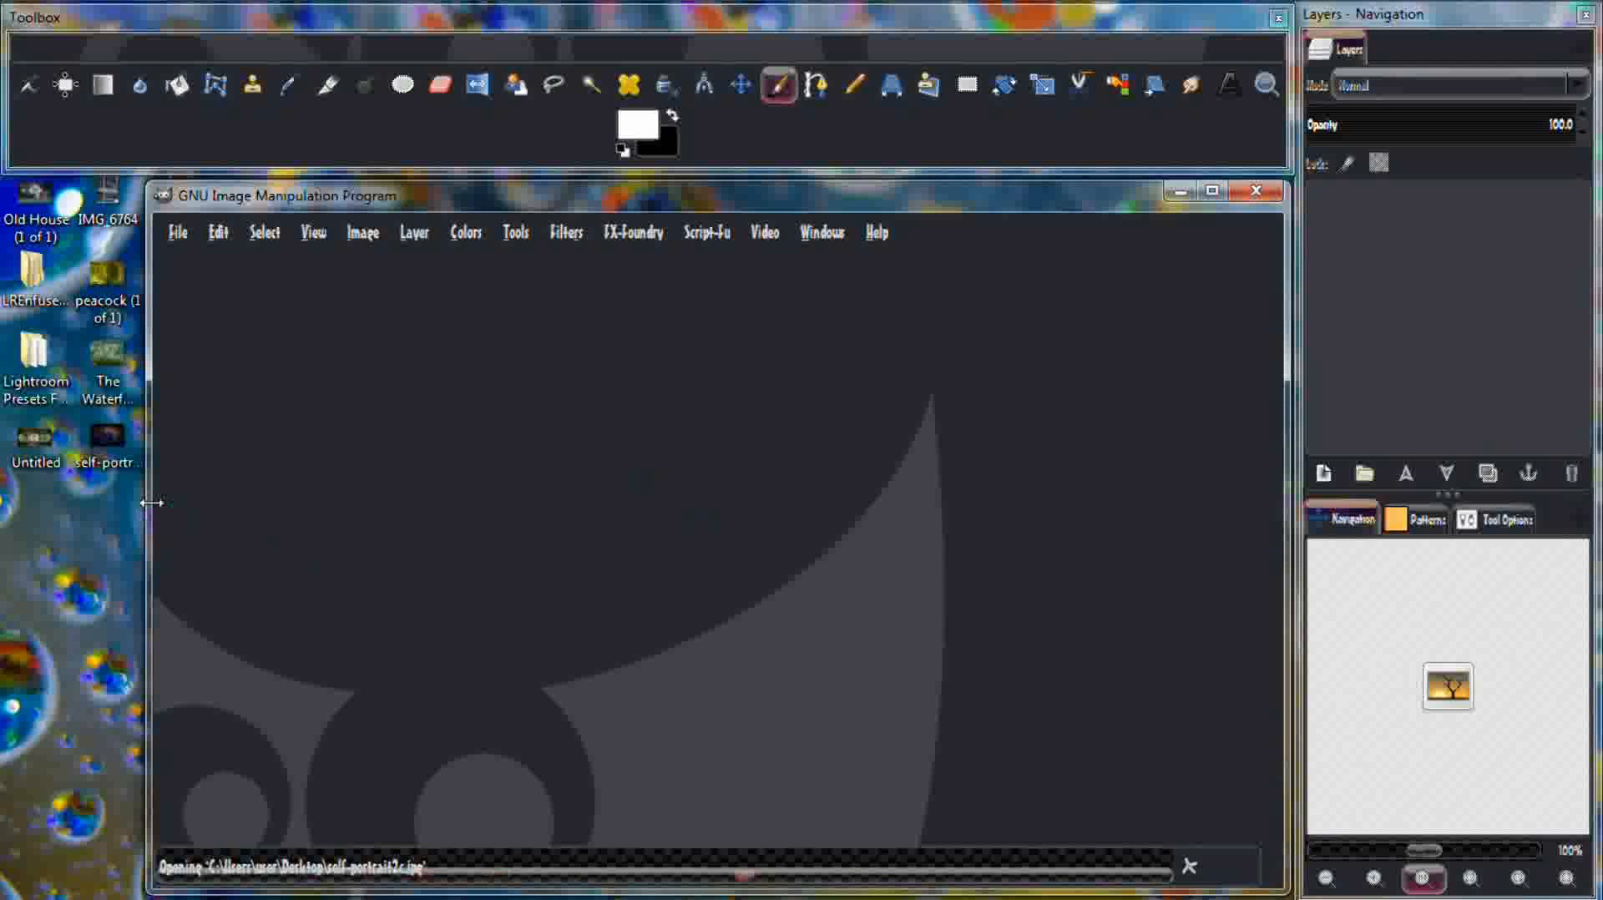
{"action": "left_click_drag", "start_coordinate": [150, 505], "coordinate": [10, 515]}
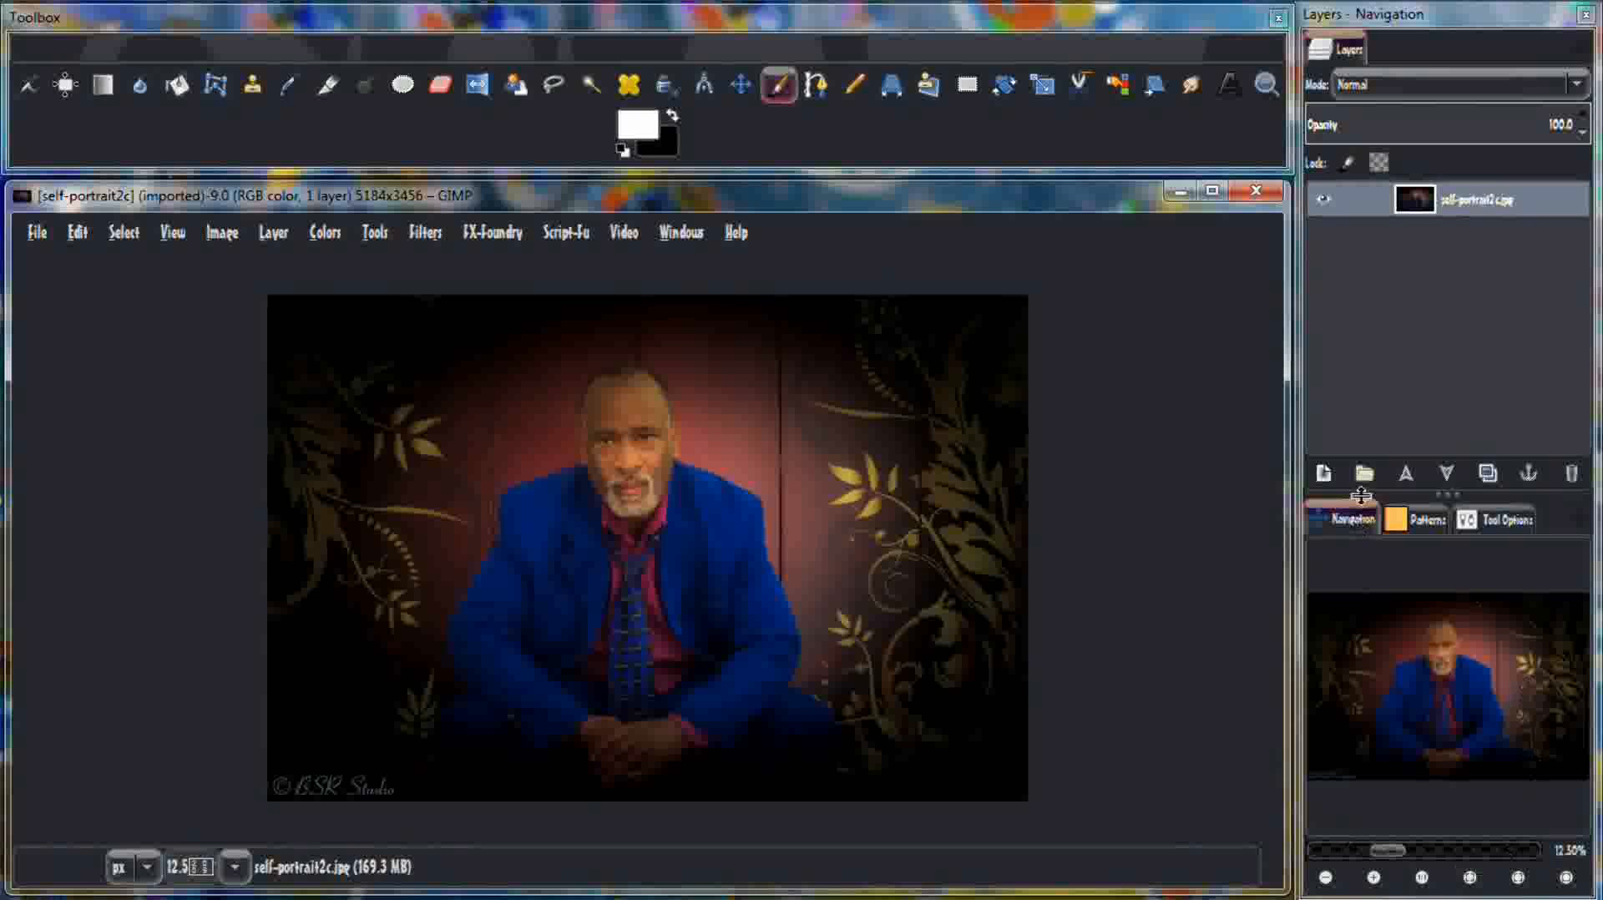
Duplicate the portrait layer and add a new transparent layer of 5184 × 3456 px above the copy.
{"action": "left_click", "coordinate": [1481, 477]}
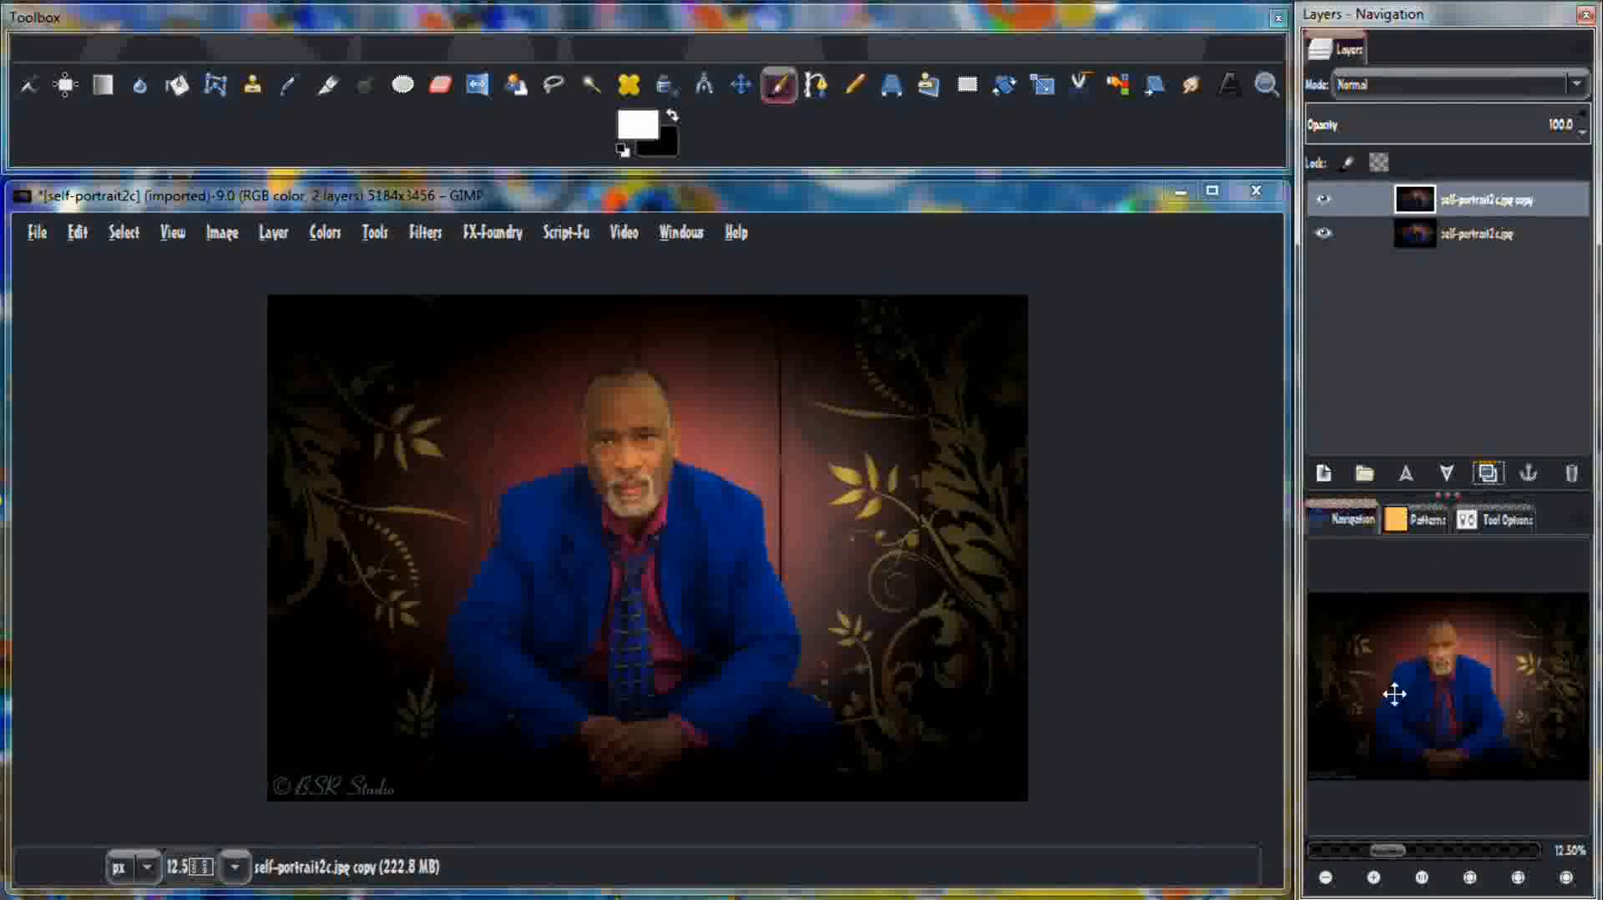
{"action": "left_click", "coordinate": [1325, 473]}
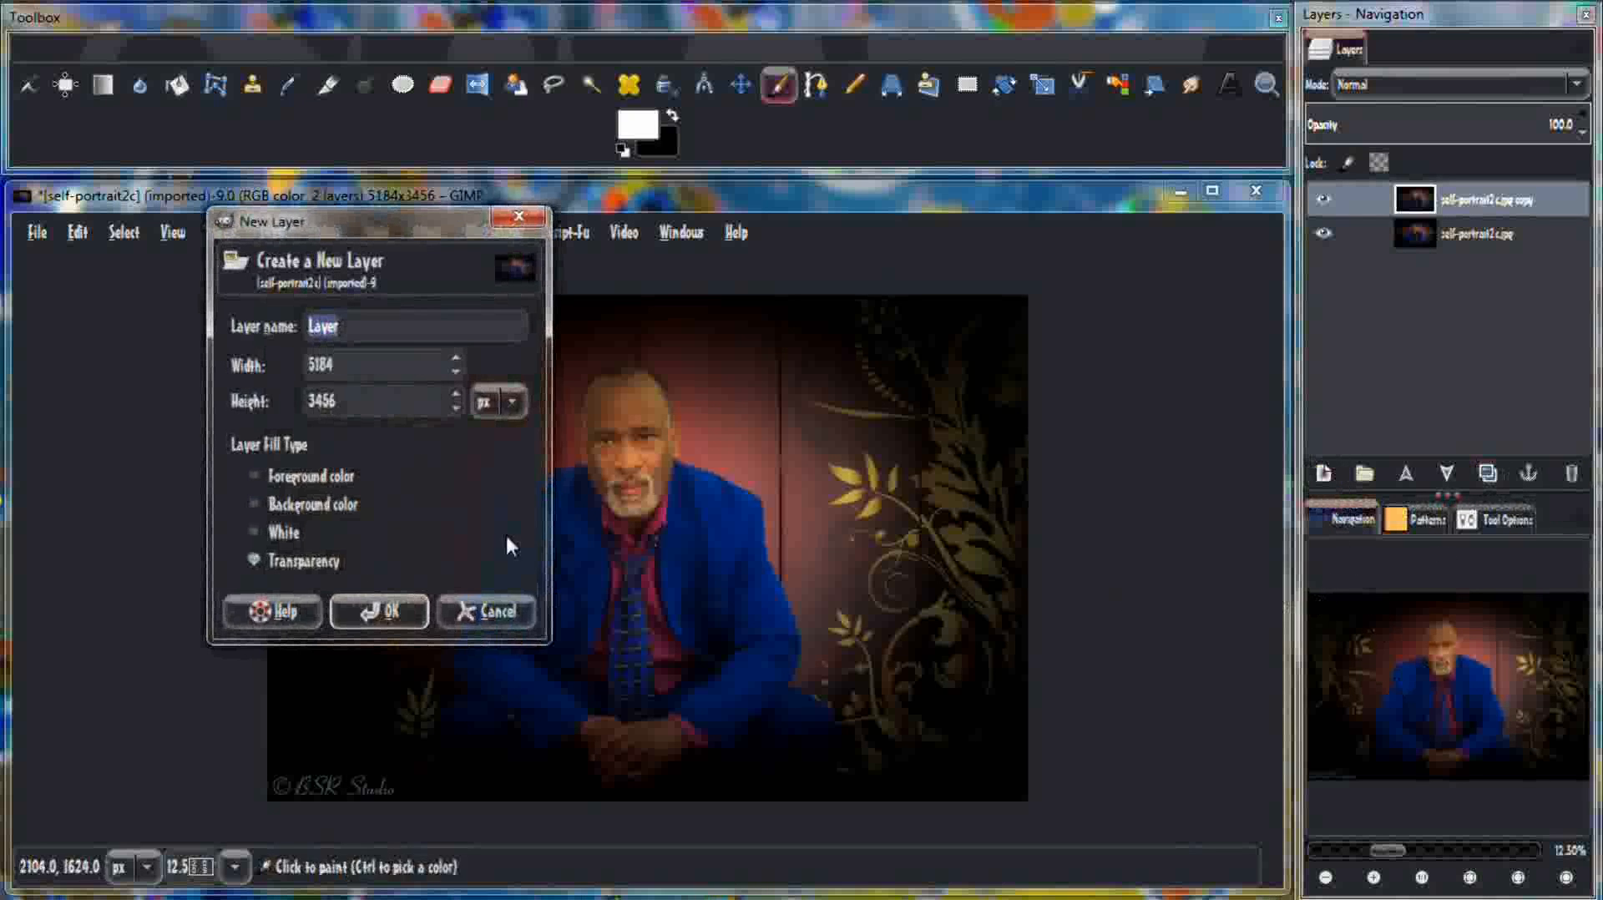
{"action": "left_click", "coordinate": [383, 610]}
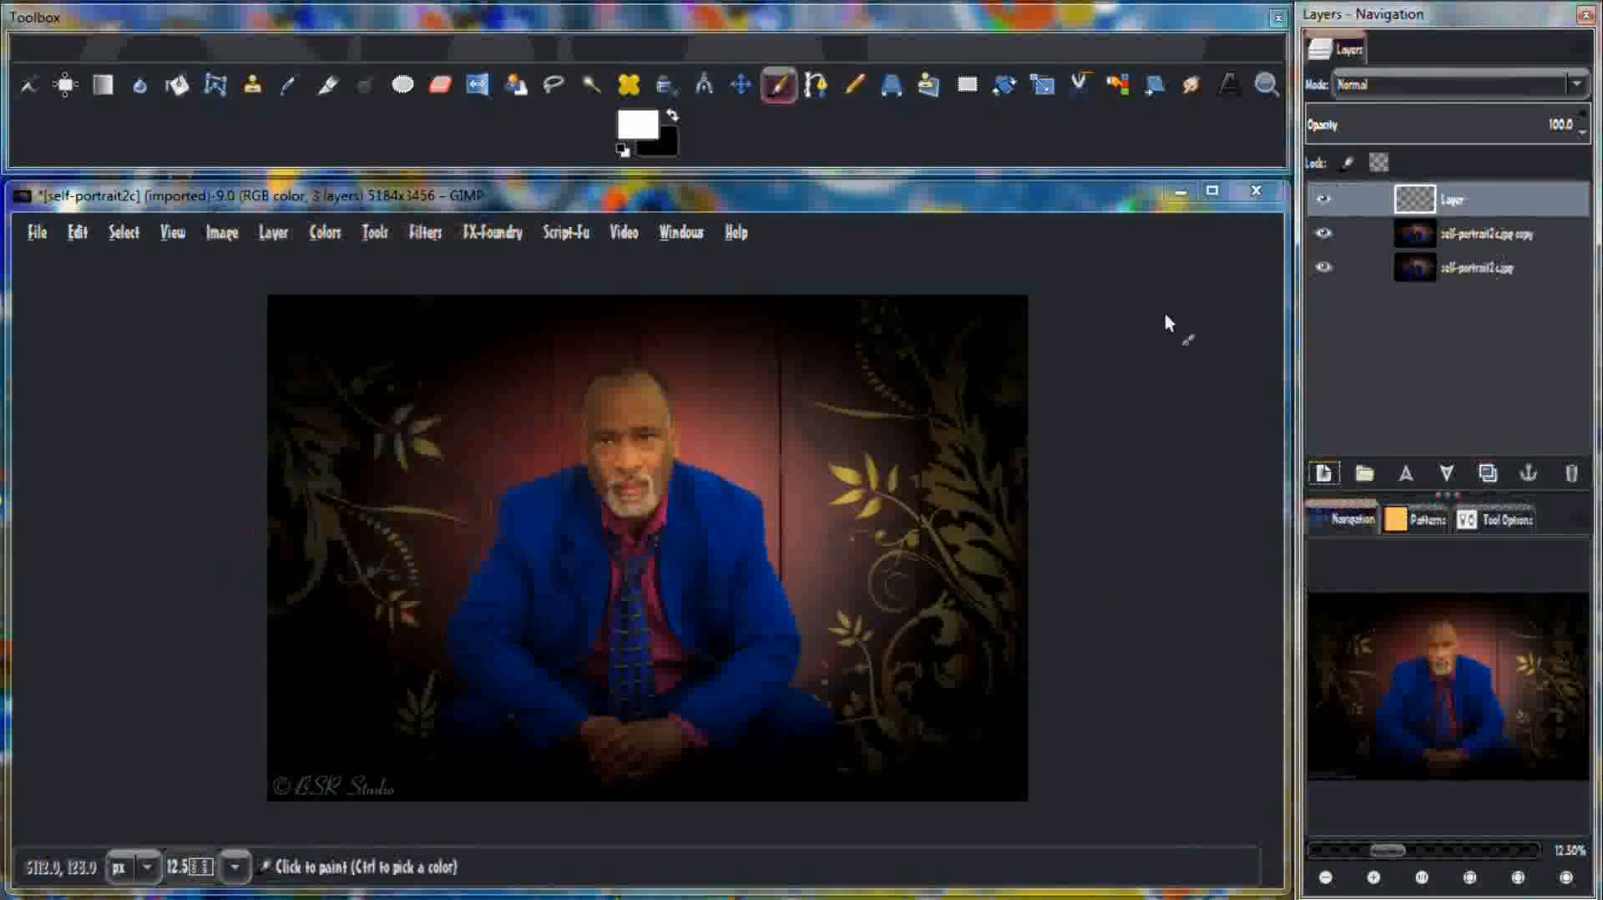
Fill the new layer with a linear Golden gradient running horizontally across the full width of the image.
{"action": "left_click", "coordinate": [110, 82]}
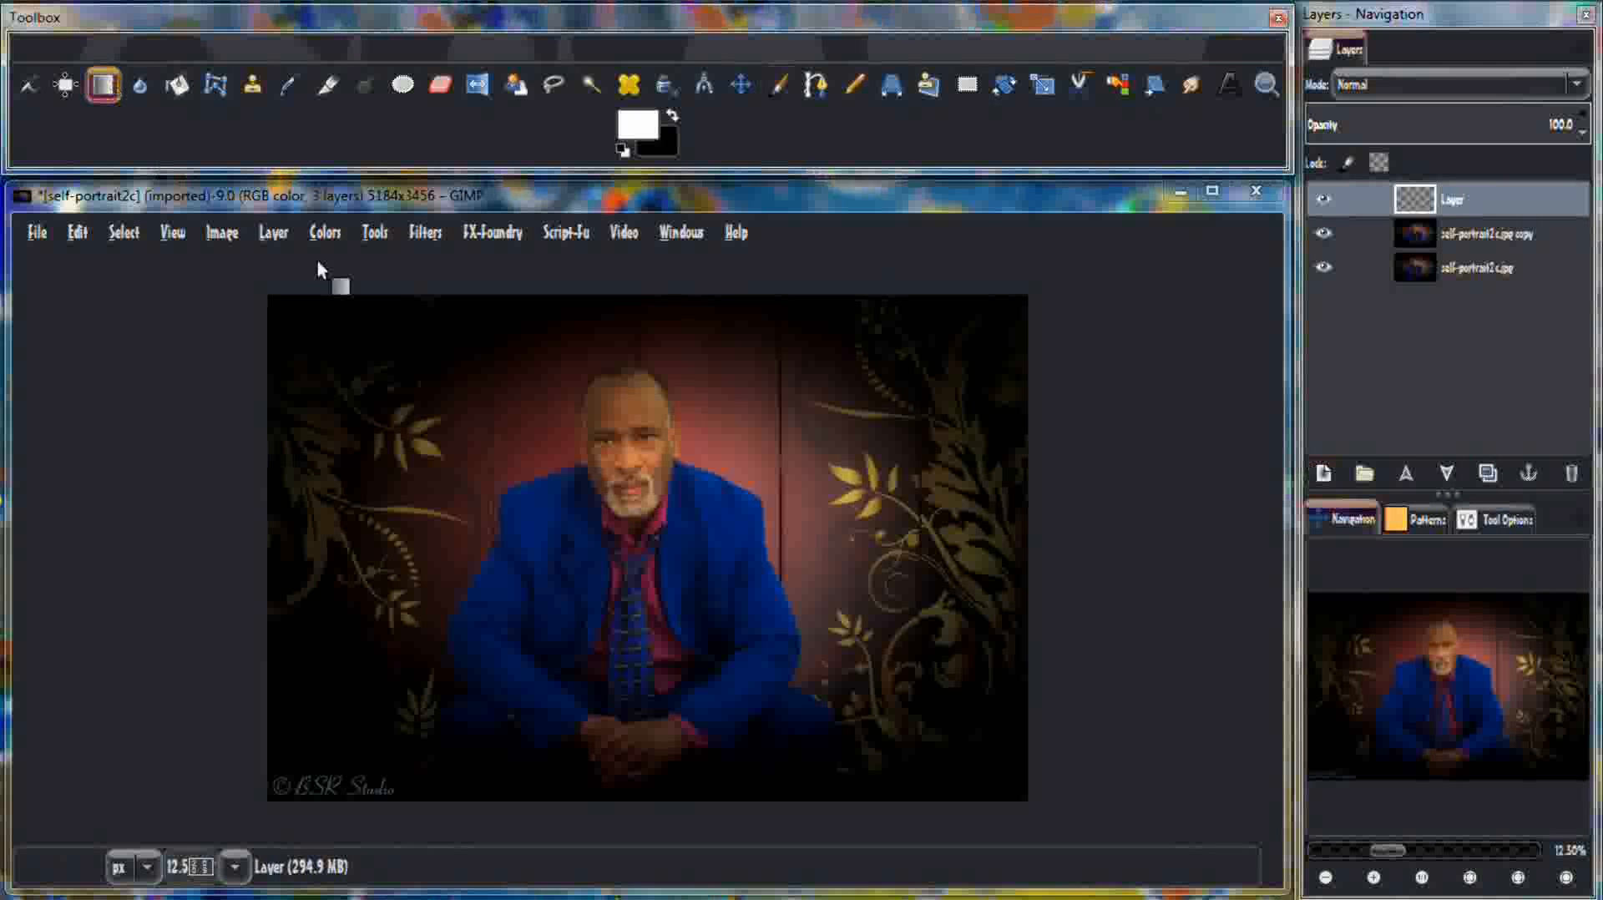
{"action": "left_click", "coordinate": [1503, 519]}
{"action": "left_click", "coordinate": [1341, 666]}
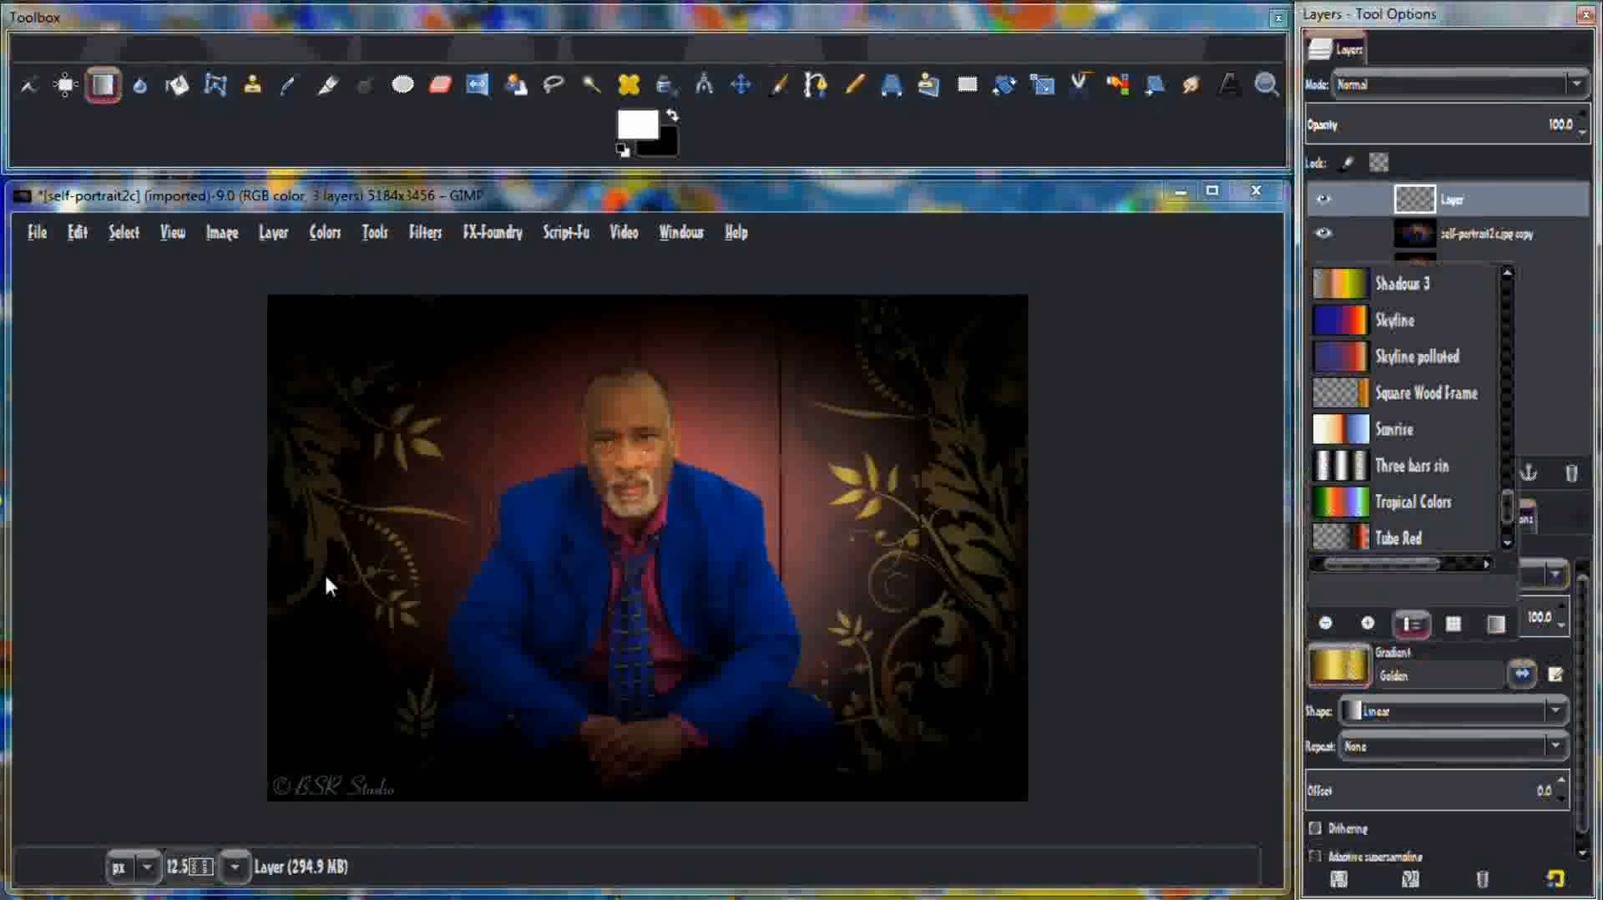
{"action": "left_click", "coordinate": [258, 565]}
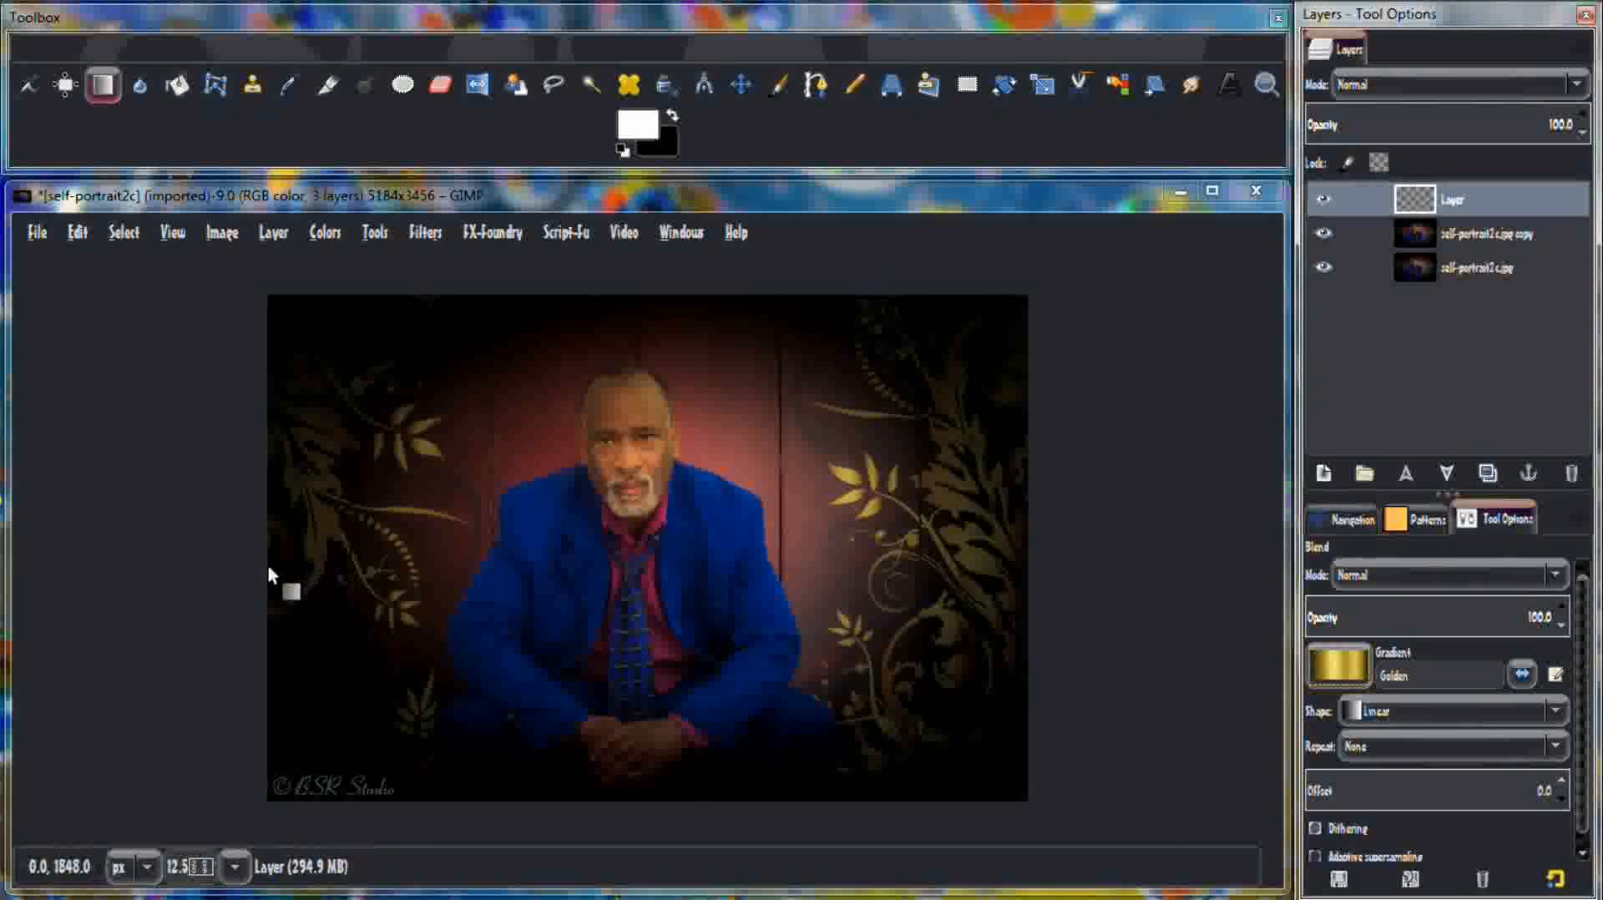
{"action": "left_click_drag", "start_coordinate": [261, 566], "coordinate": [1037, 612]}
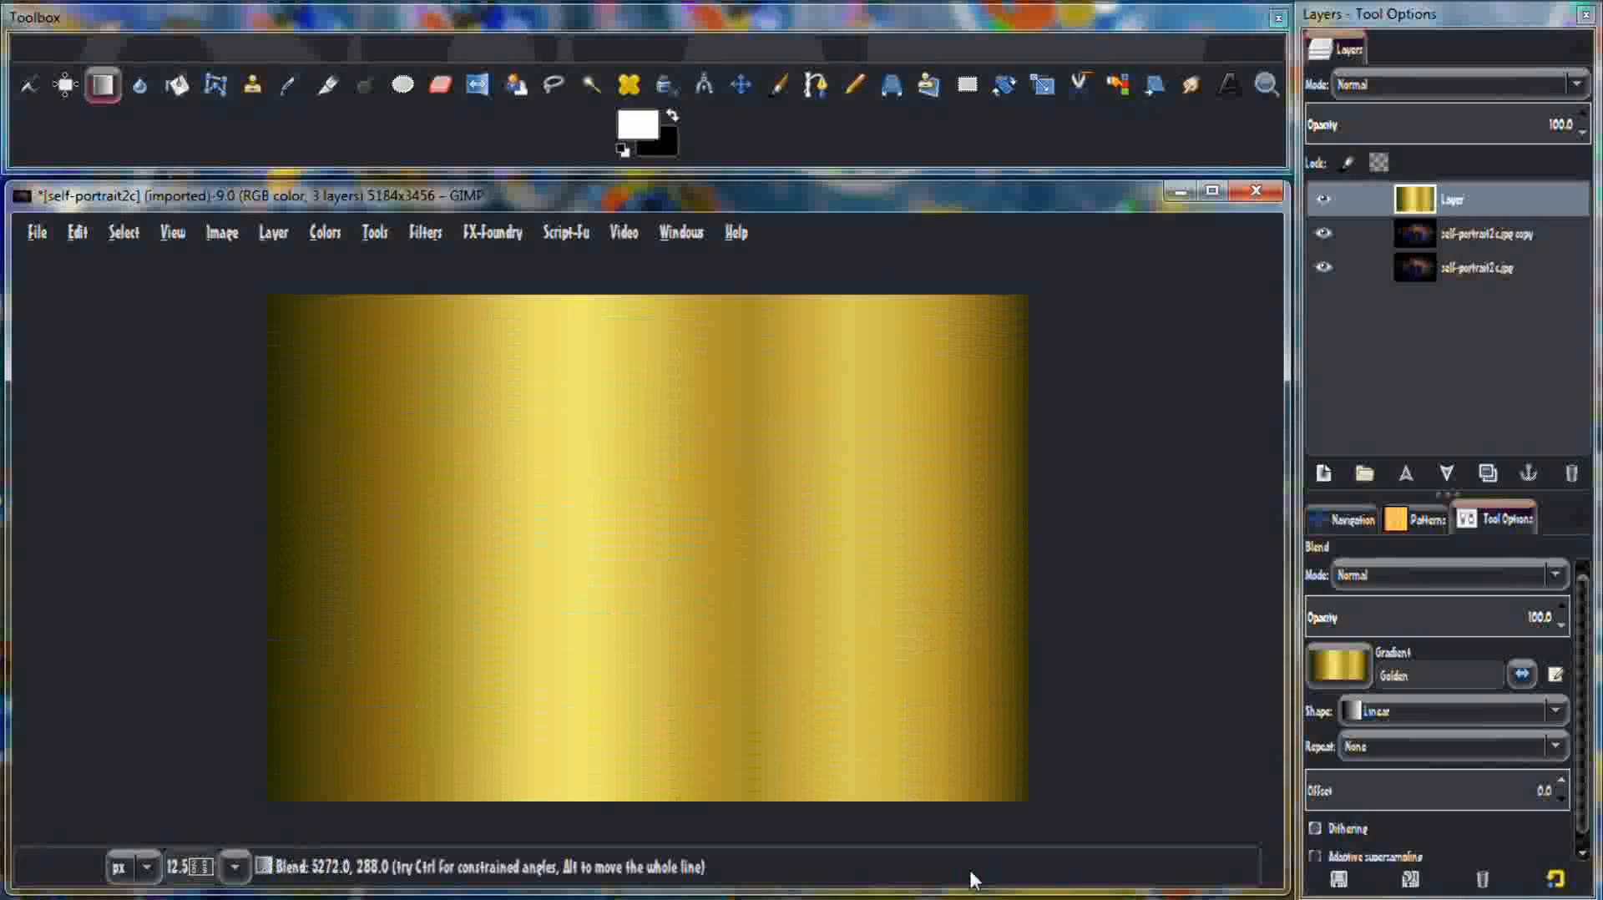
Make a rectangular selection inset about 120 px from the image edges and convert it to a path.
{"action": "left_click", "coordinate": [967, 83]}
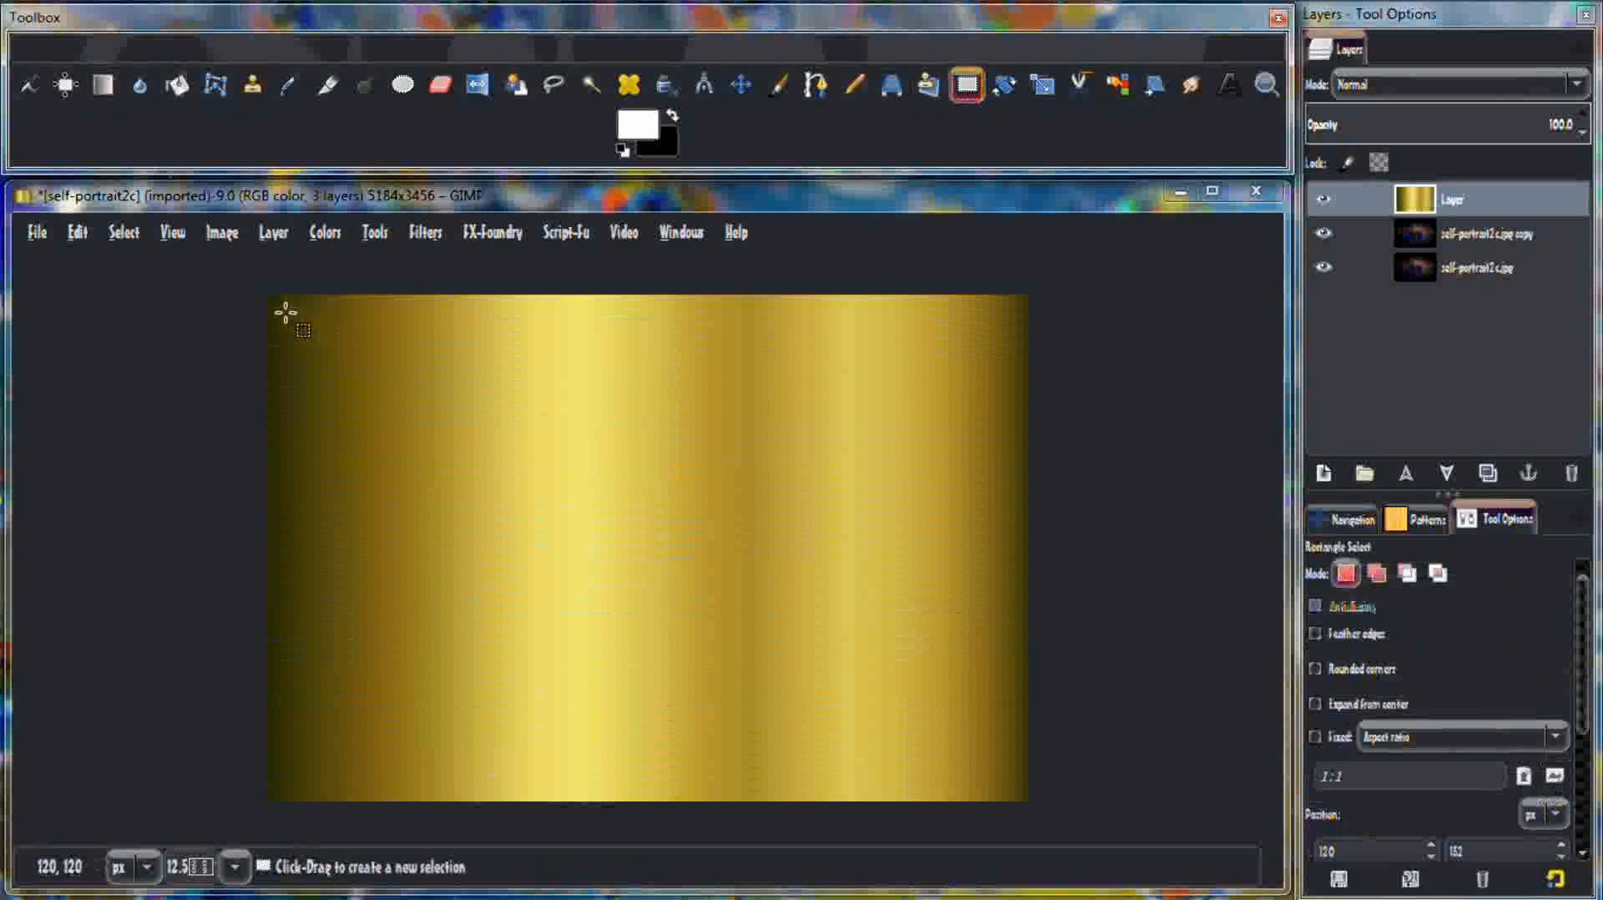
{"action": "left_click_drag", "start_coordinate": [285, 313], "coordinate": [1013, 785]}
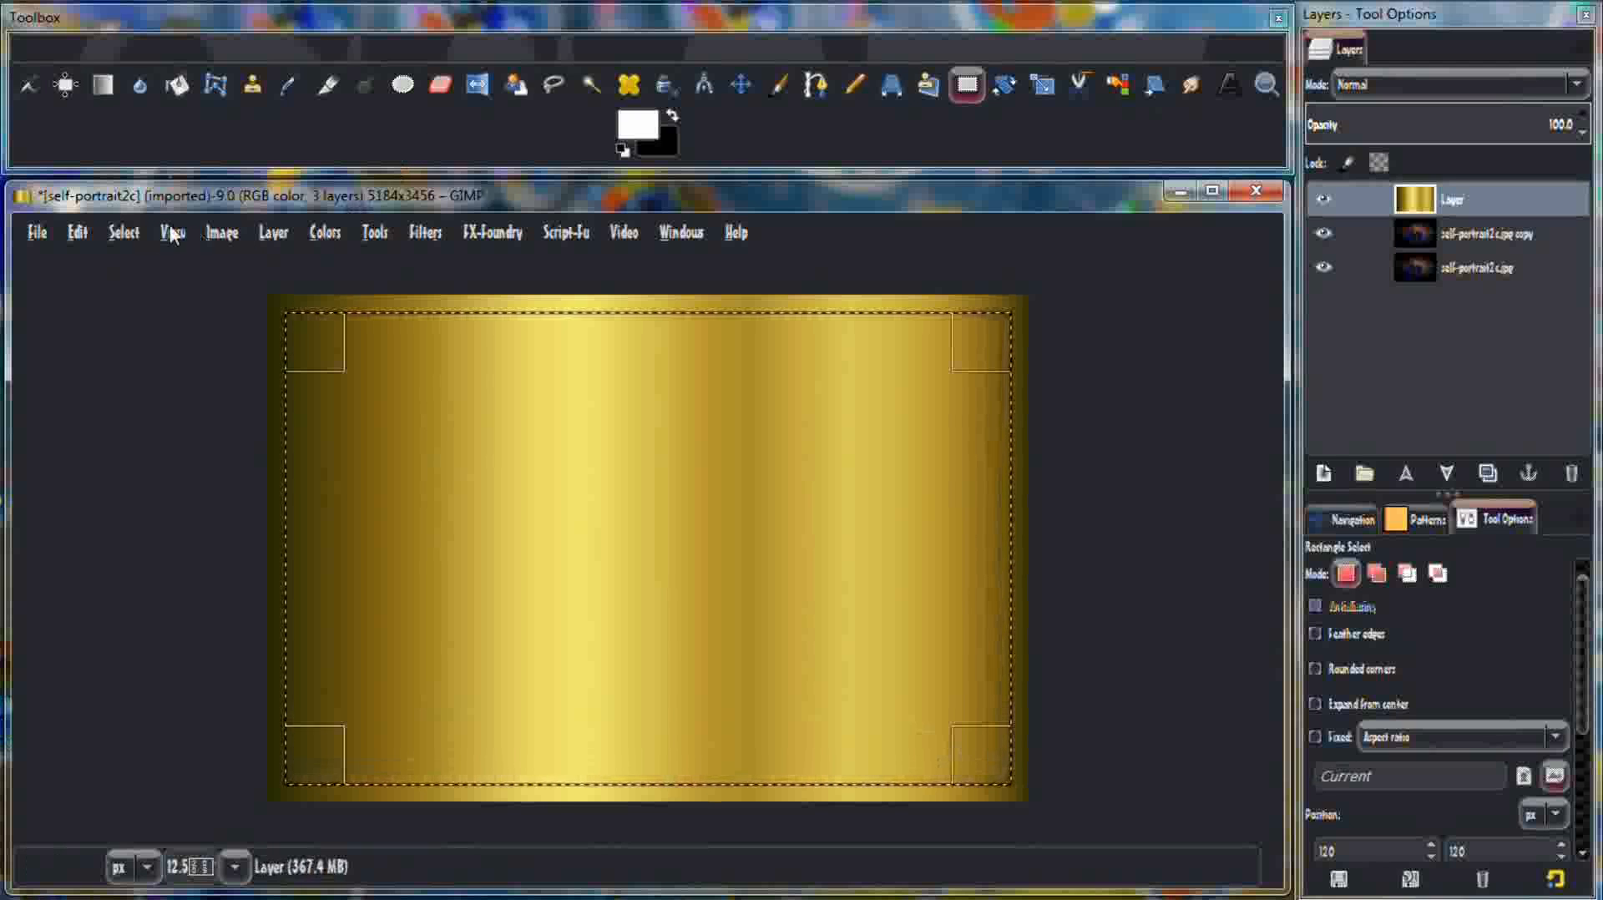
{"action": "left_click", "coordinate": [109, 231]}
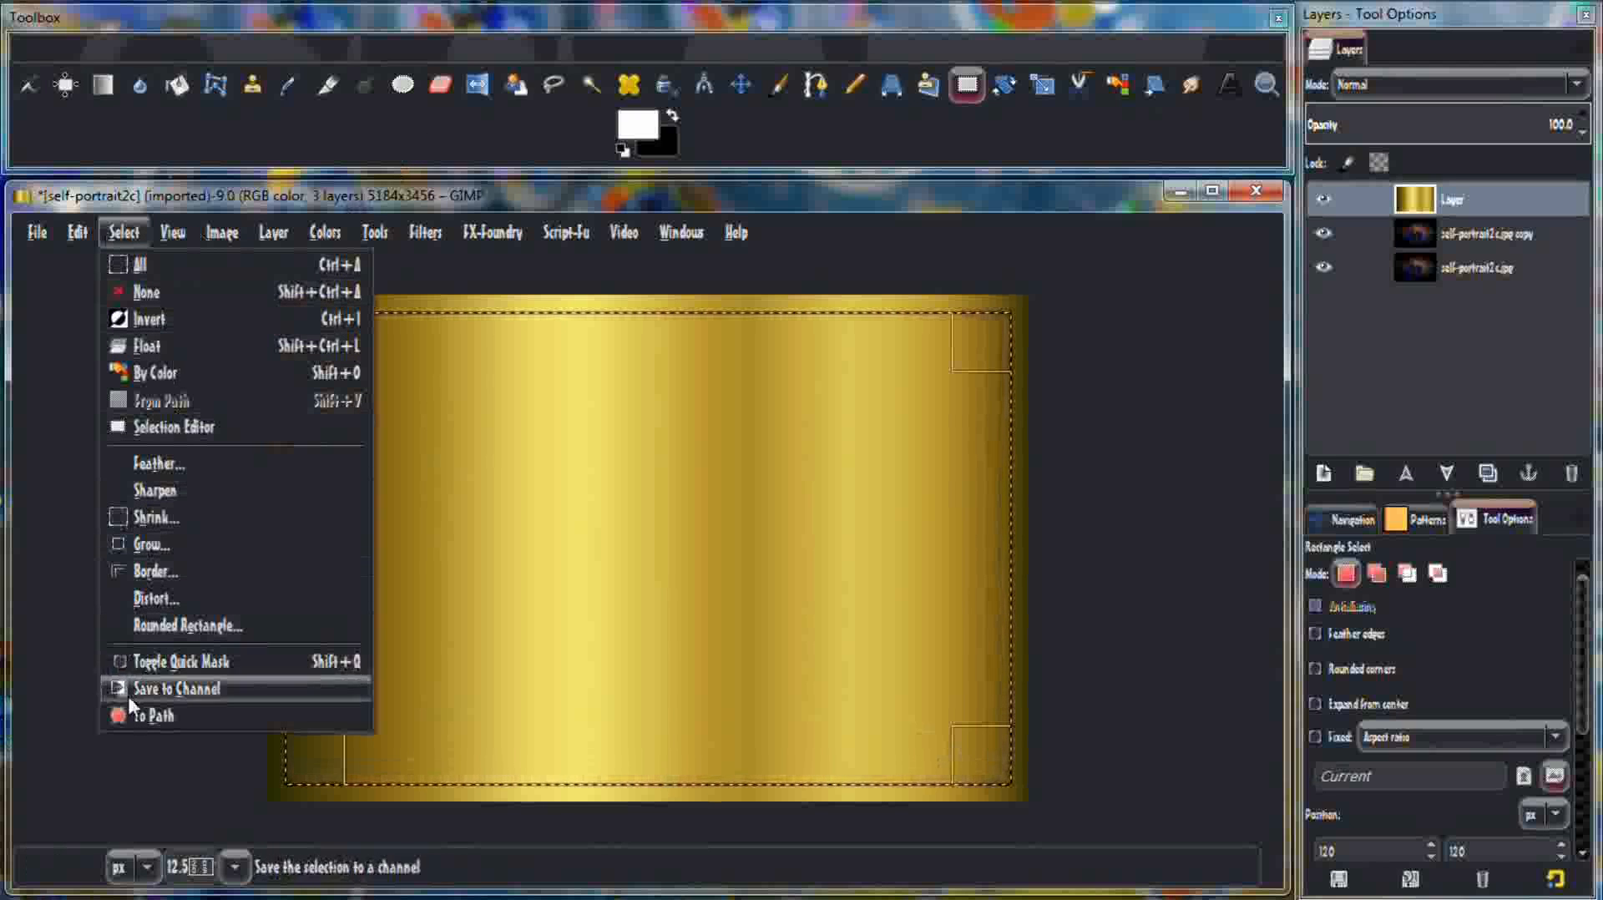
{"action": "left_click", "coordinate": [138, 714]}
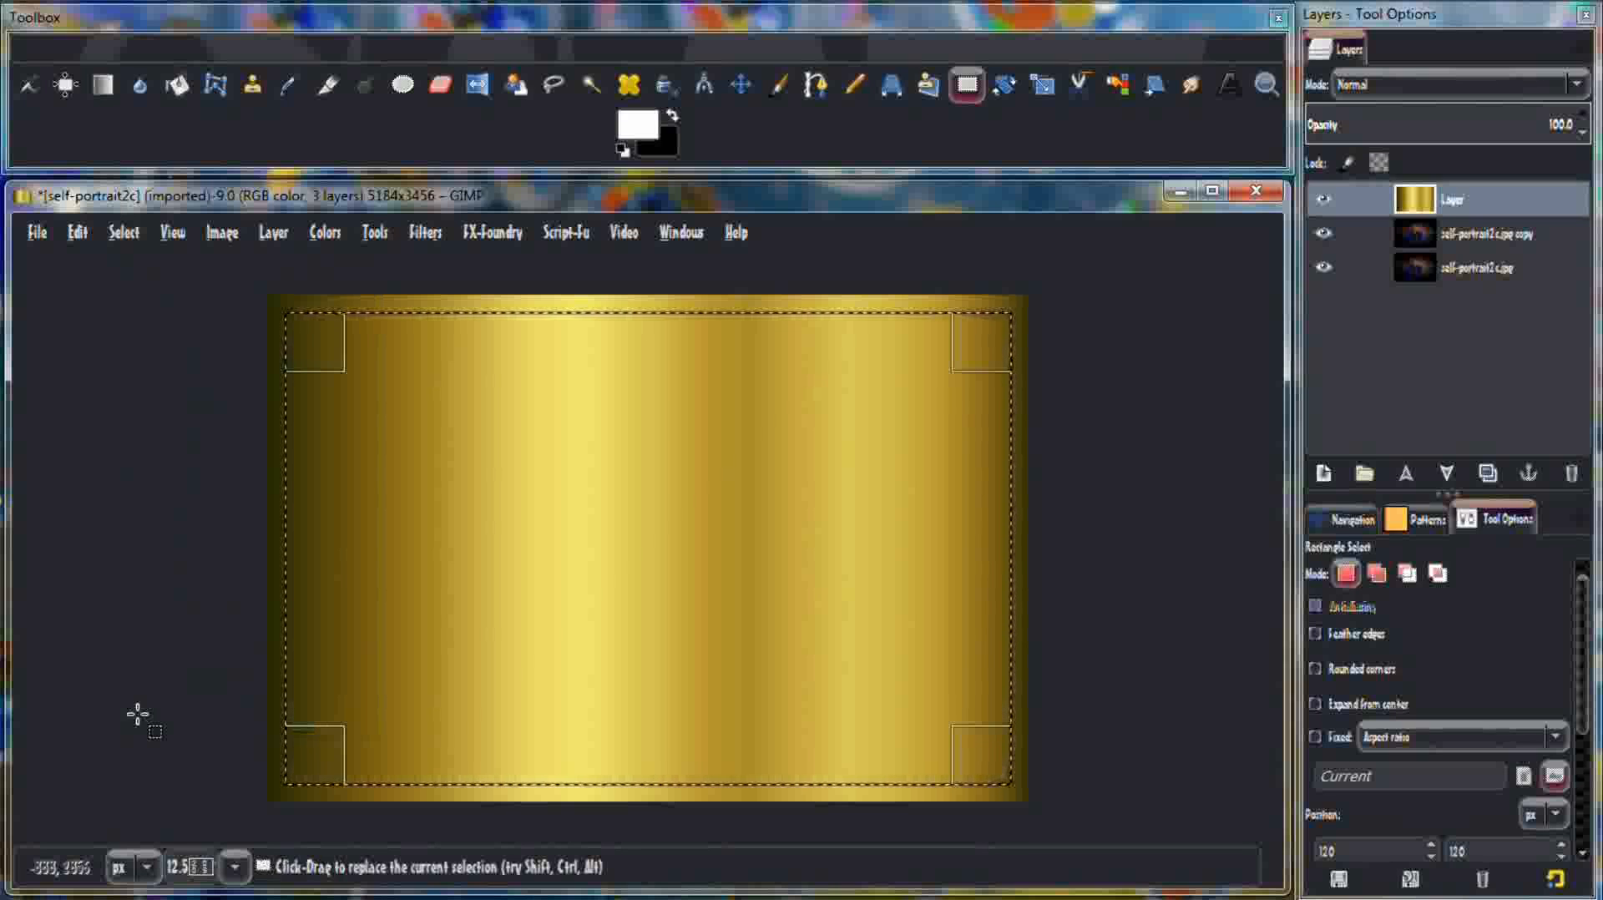
Delete the gradient inside the selection to leave a gold border, and clear the selection.
{"action": "key", "text": "Delete"}
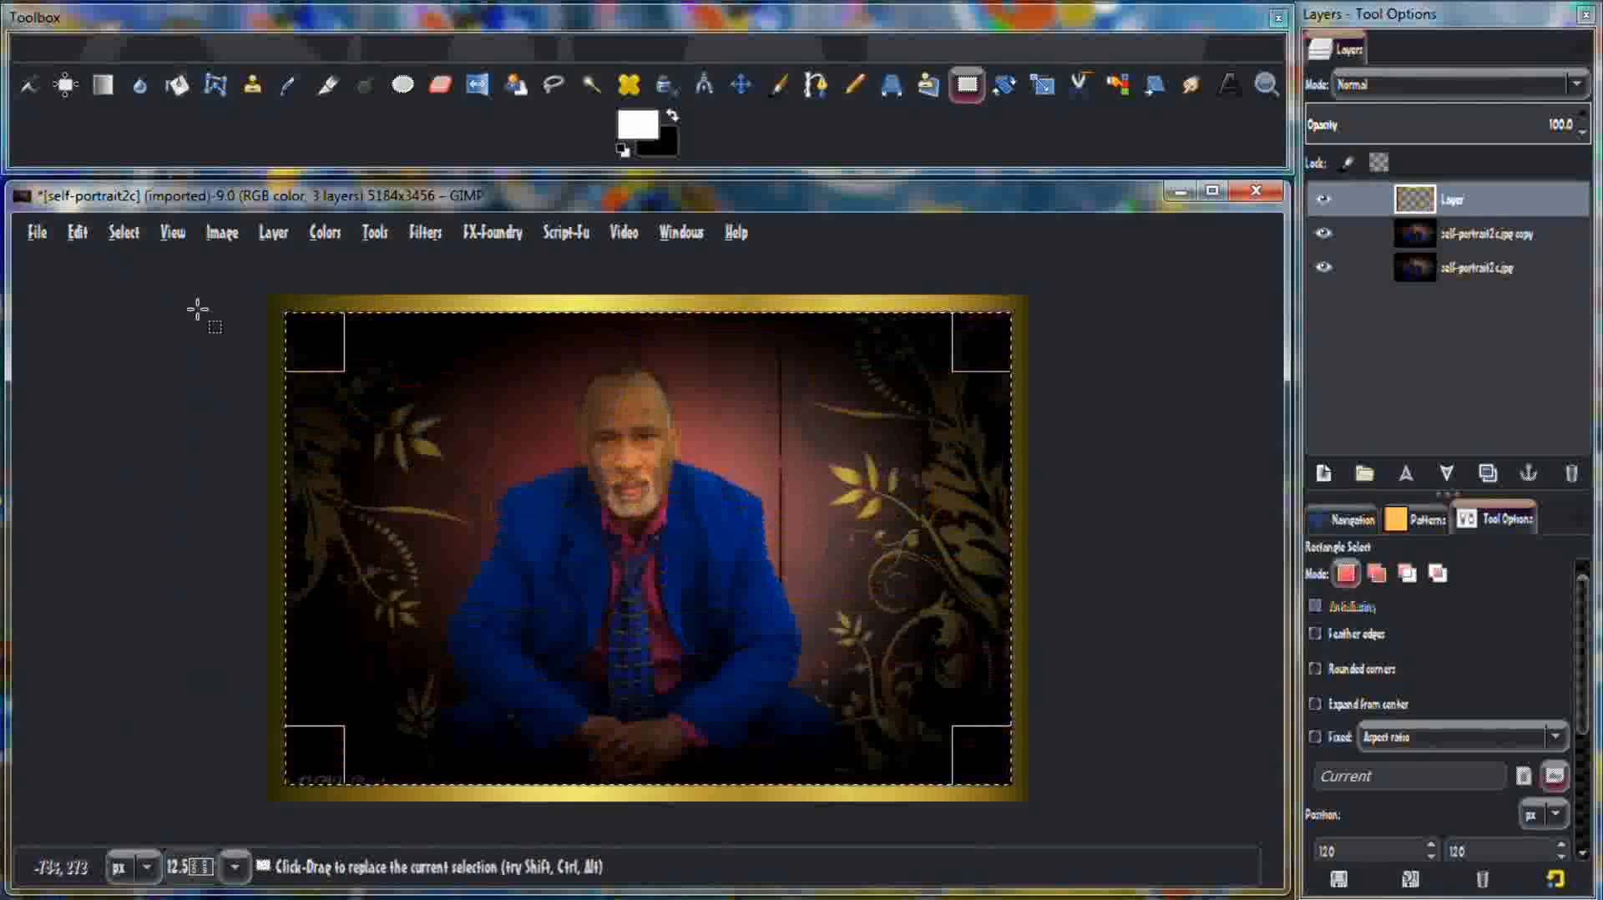
{"action": "left_click", "coordinate": [114, 234]}
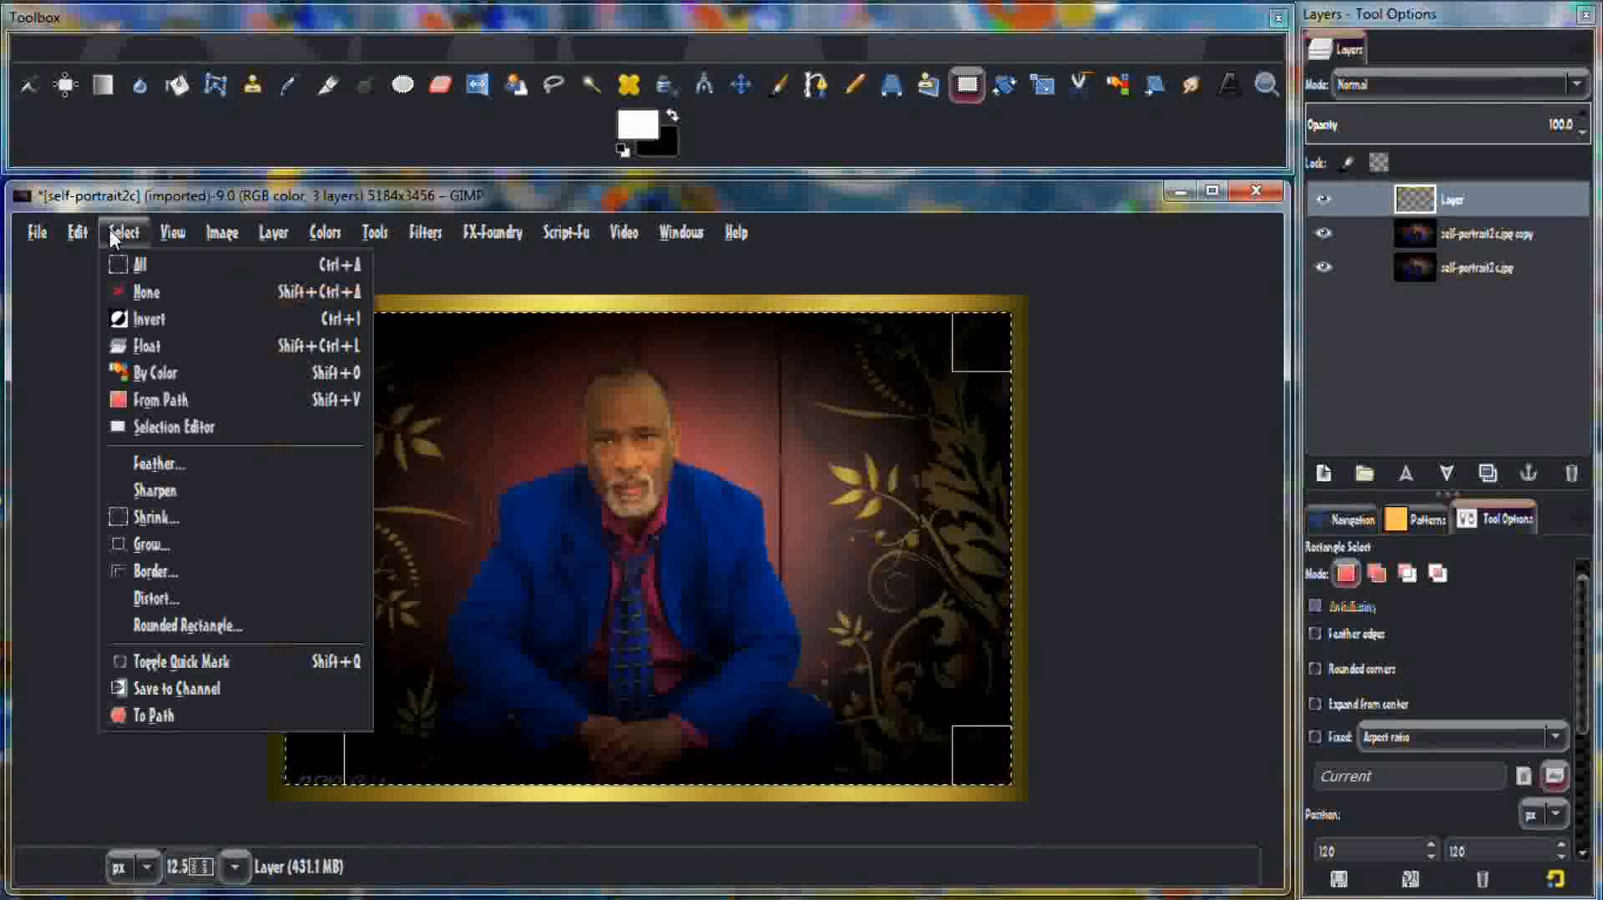
{"action": "left_click", "coordinate": [148, 291]}
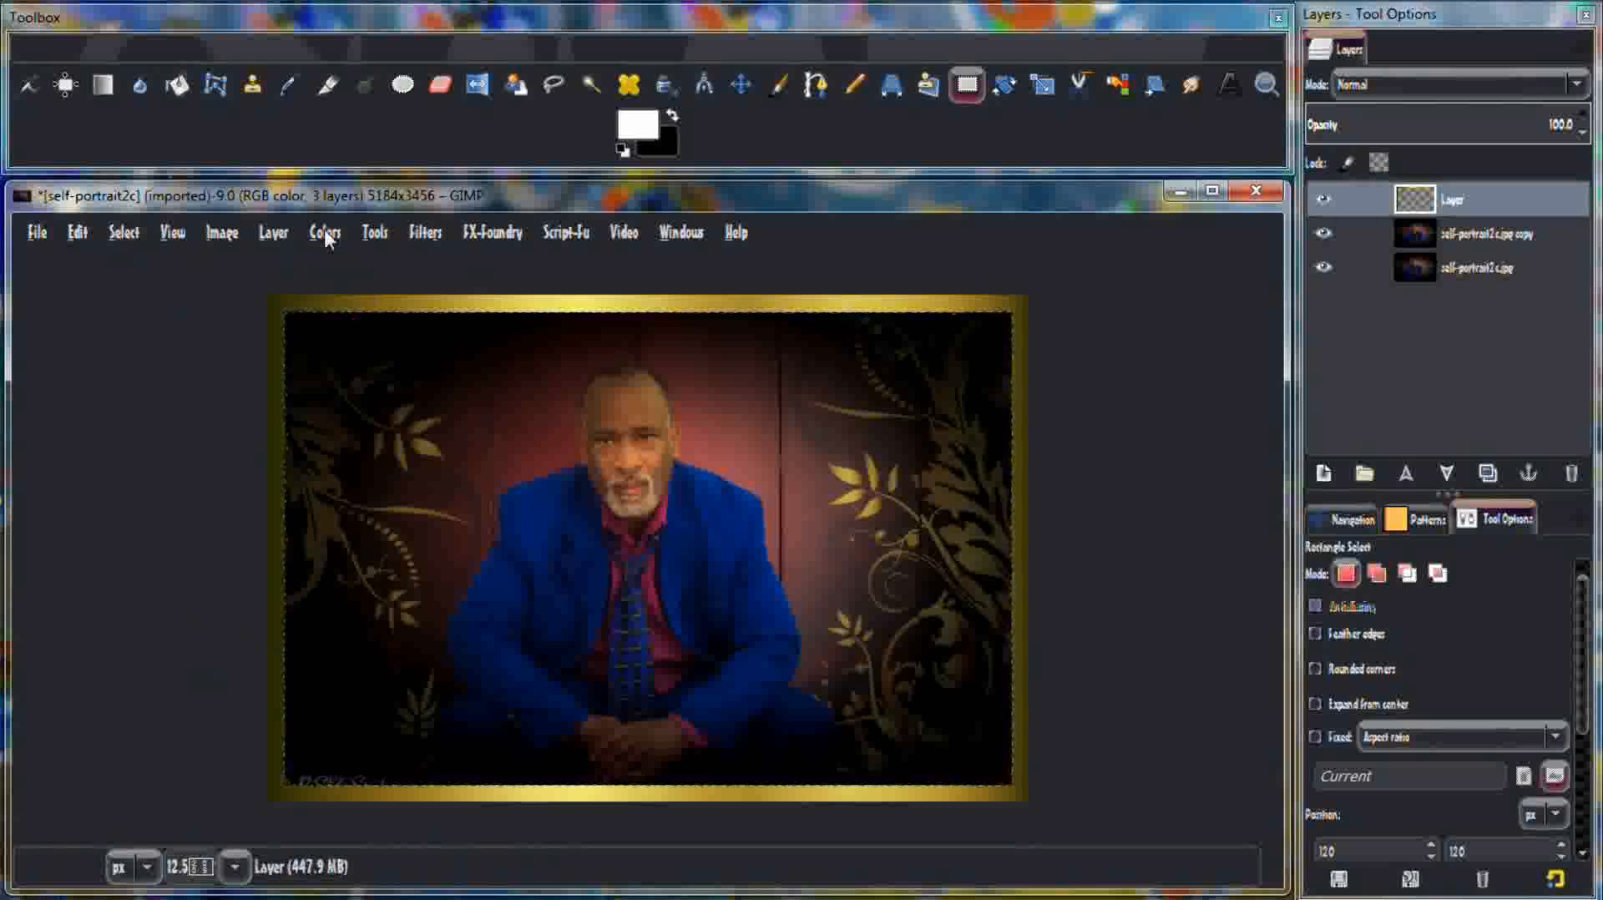
Merge the gold border layer down into the portrait copy.
{"action": "left_click", "coordinate": [276, 232]}
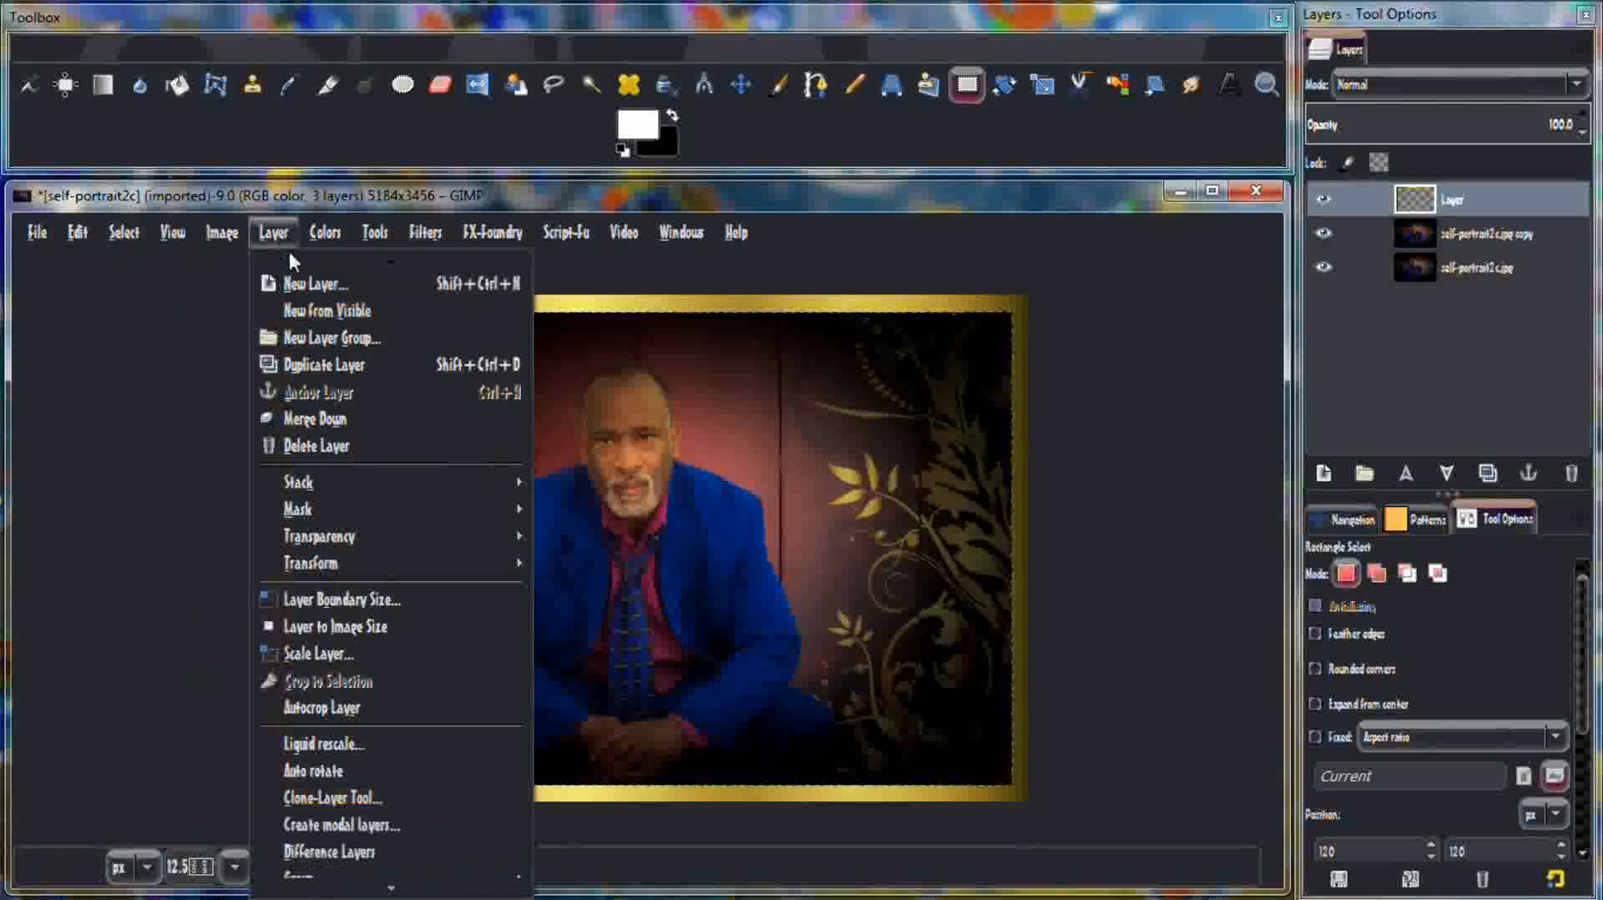
{"action": "left_click", "coordinate": [339, 417]}
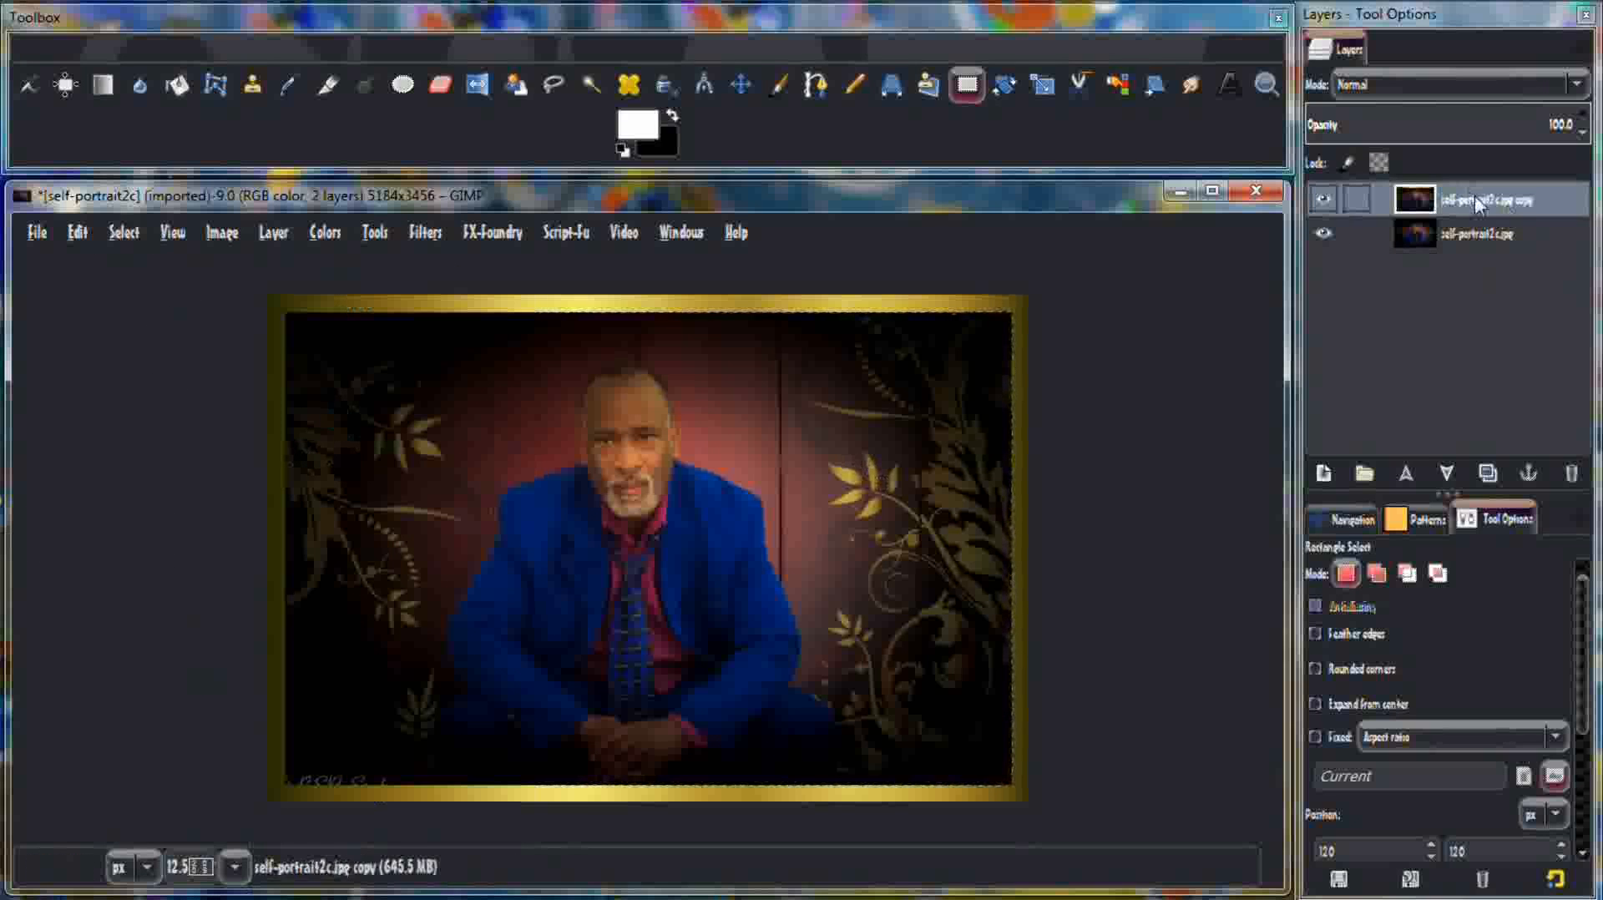
{"action": "left_click_drag", "start_coordinate": [1475, 201], "coordinate": [1472, 243]}
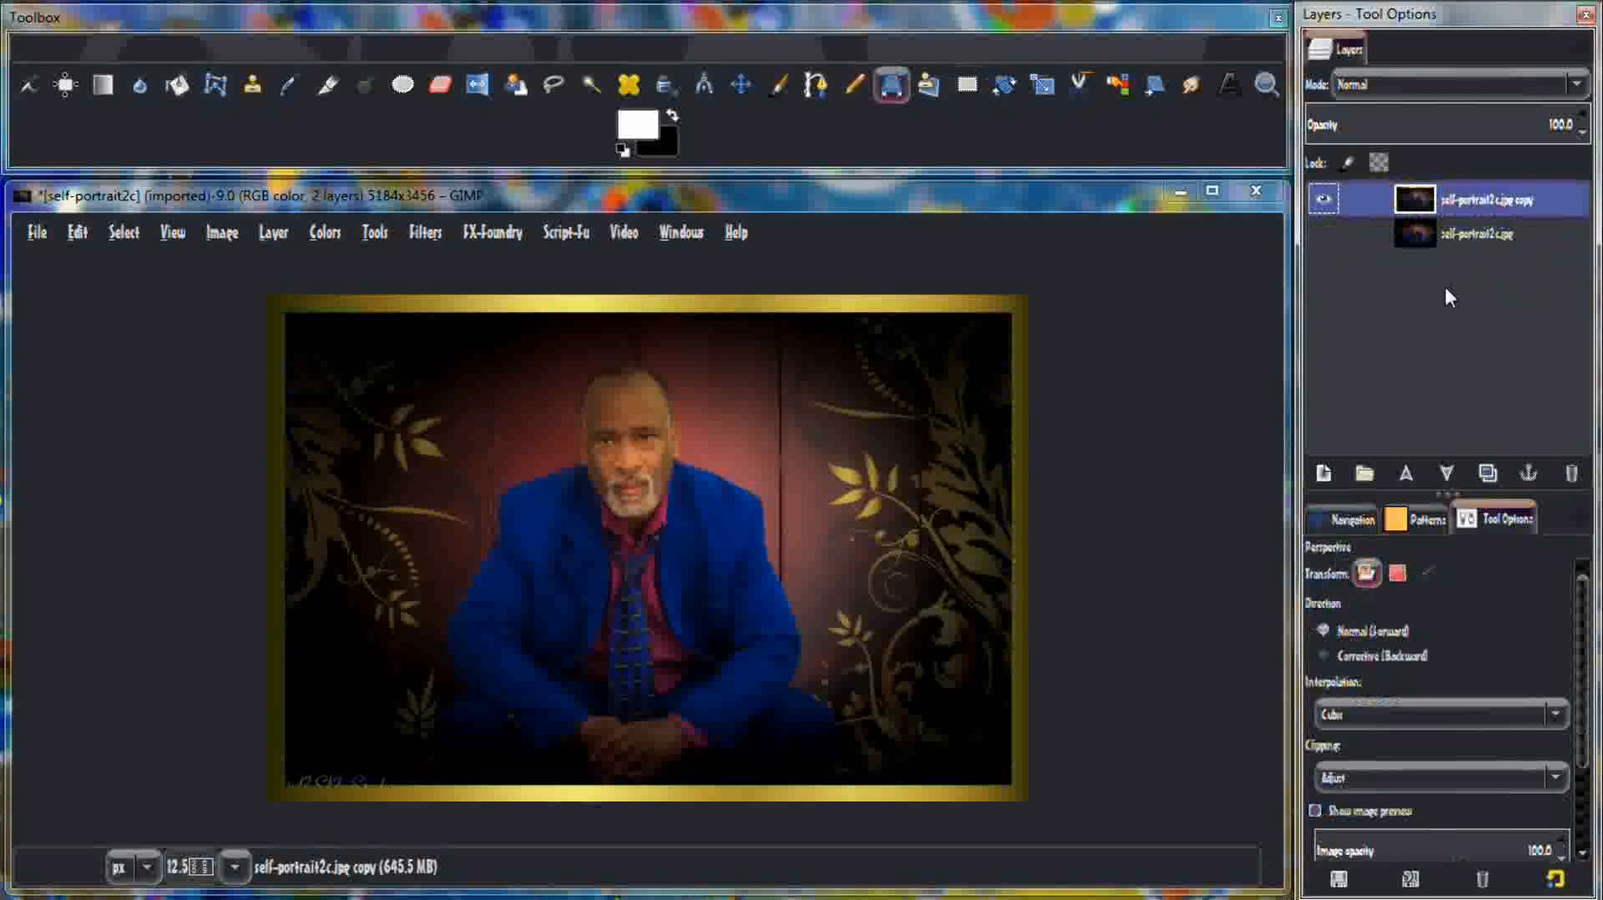
Apply a Perspective transform to the framed copy, pulling both upper corners inward and down to about mid-height, with the original layer visible.
{"action": "left_click", "coordinate": [890, 88]}
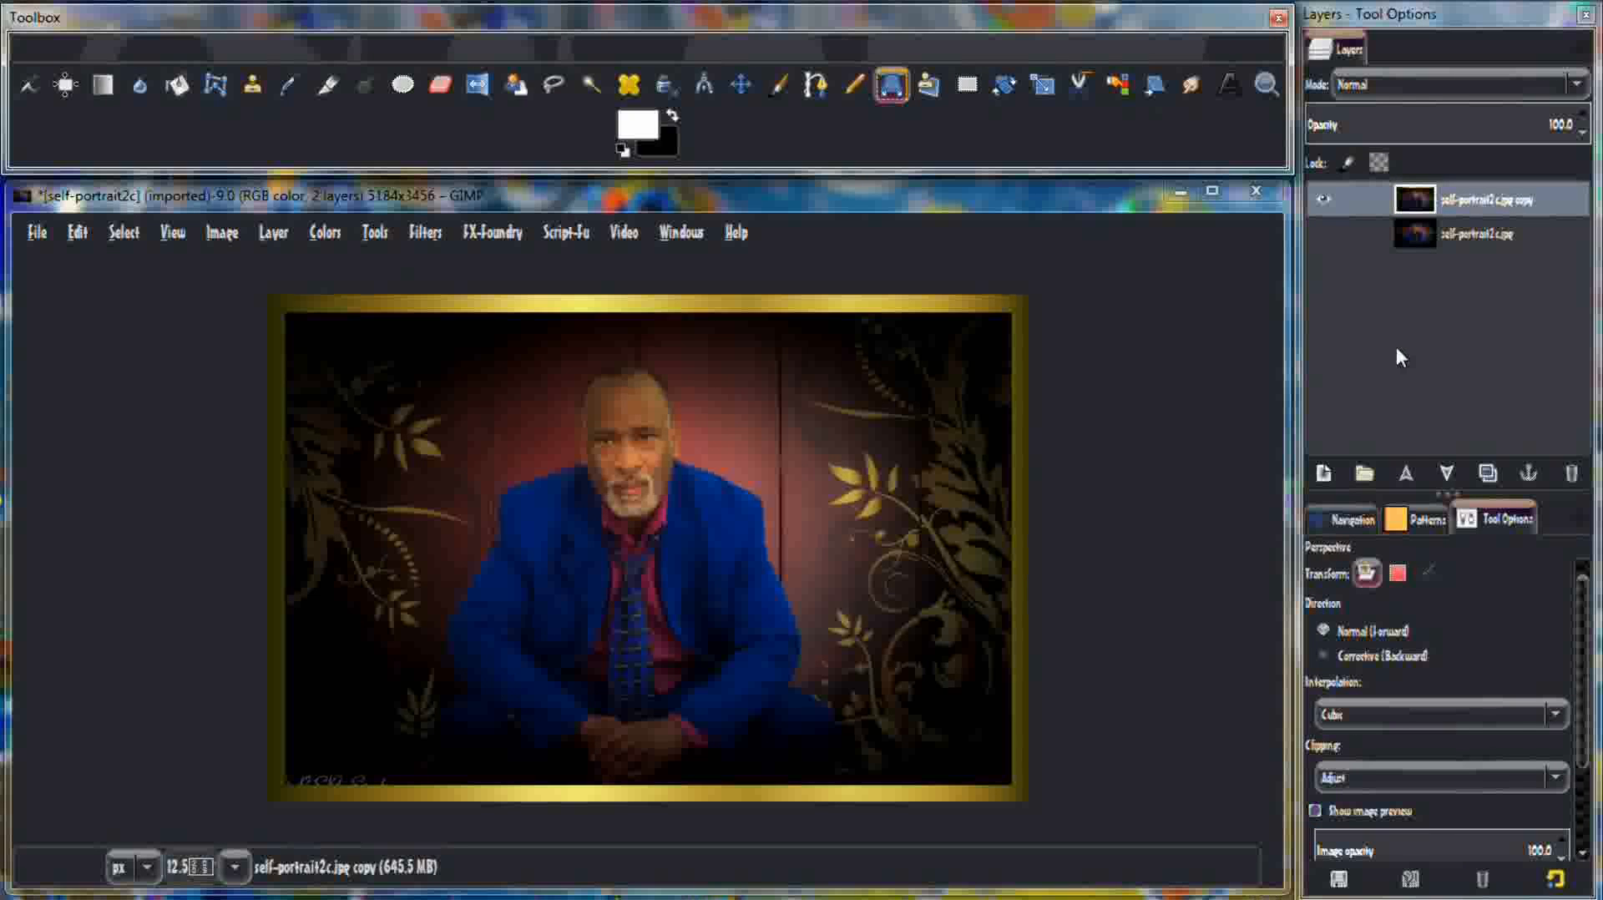
{"action": "left_click", "coordinate": [1317, 233]}
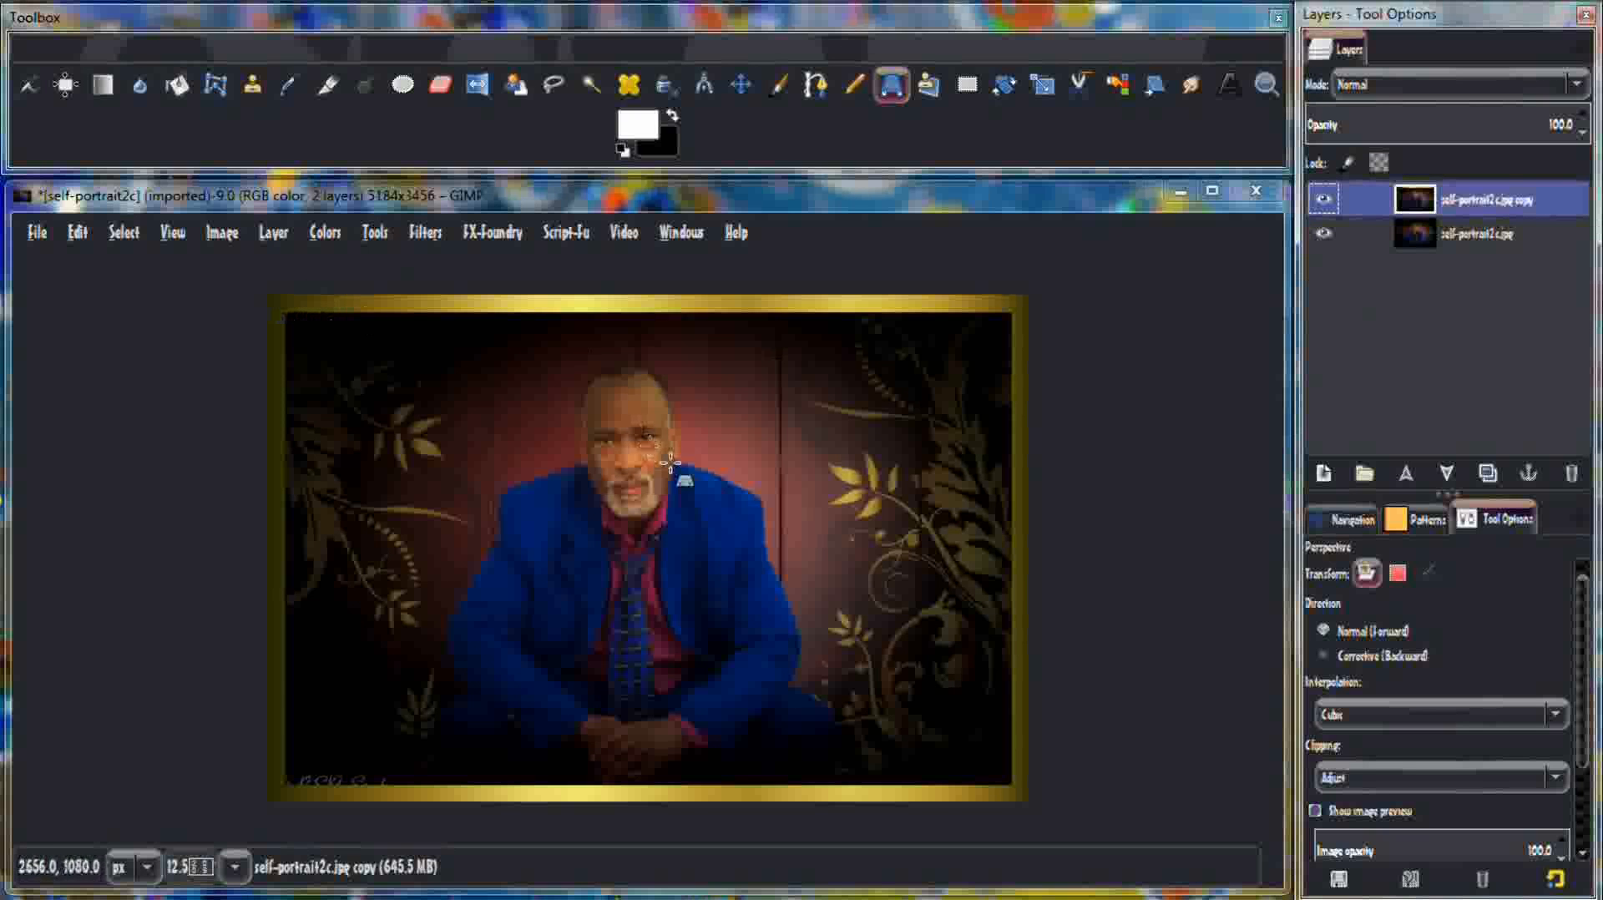
{"action": "left_click", "coordinate": [582, 445]}
{"action": "left_click_drag", "start_coordinate": [272, 293], "coordinate": [405, 472]}
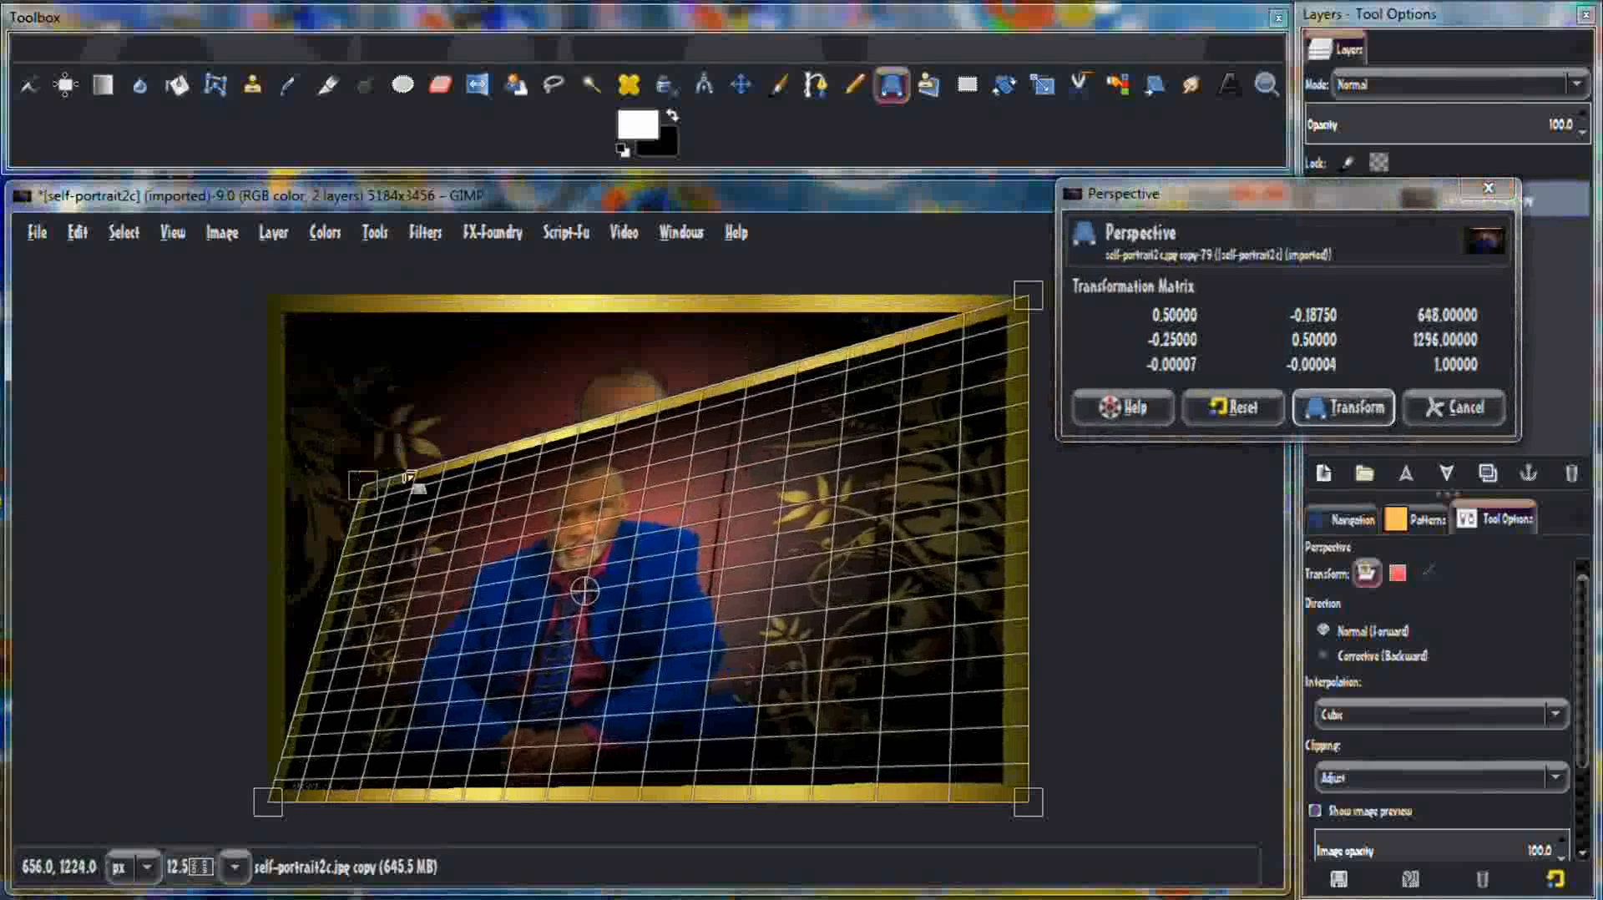
{"action": "left_click_drag", "start_coordinate": [1027, 299], "coordinate": [934, 499]}
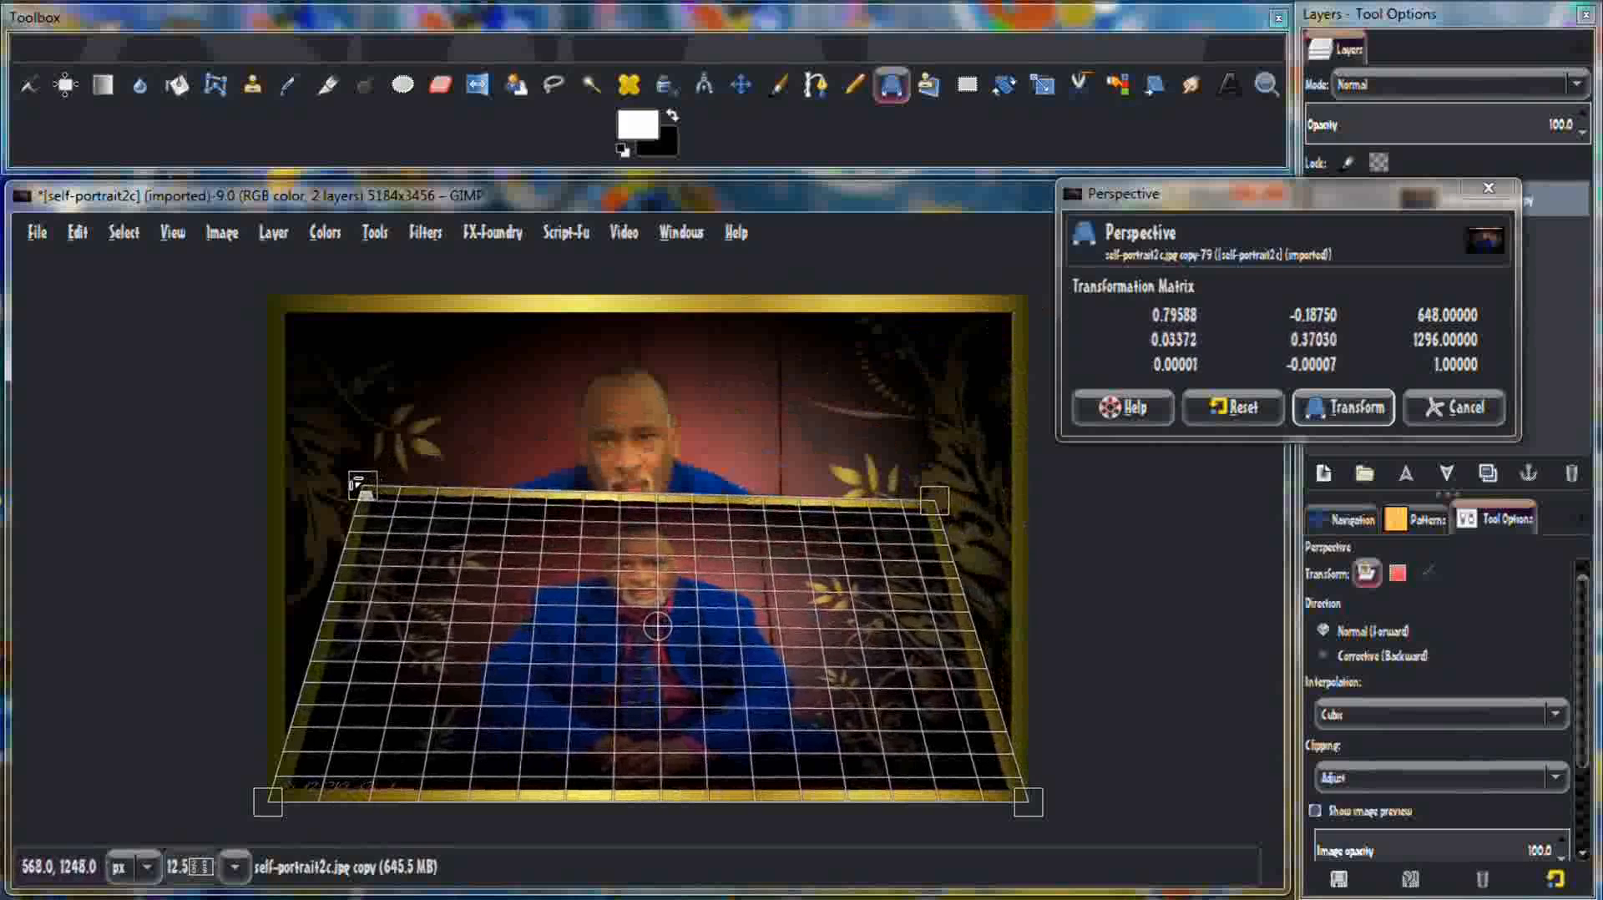
{"action": "left_click_drag", "start_coordinate": [358, 484], "coordinate": [357, 511]}
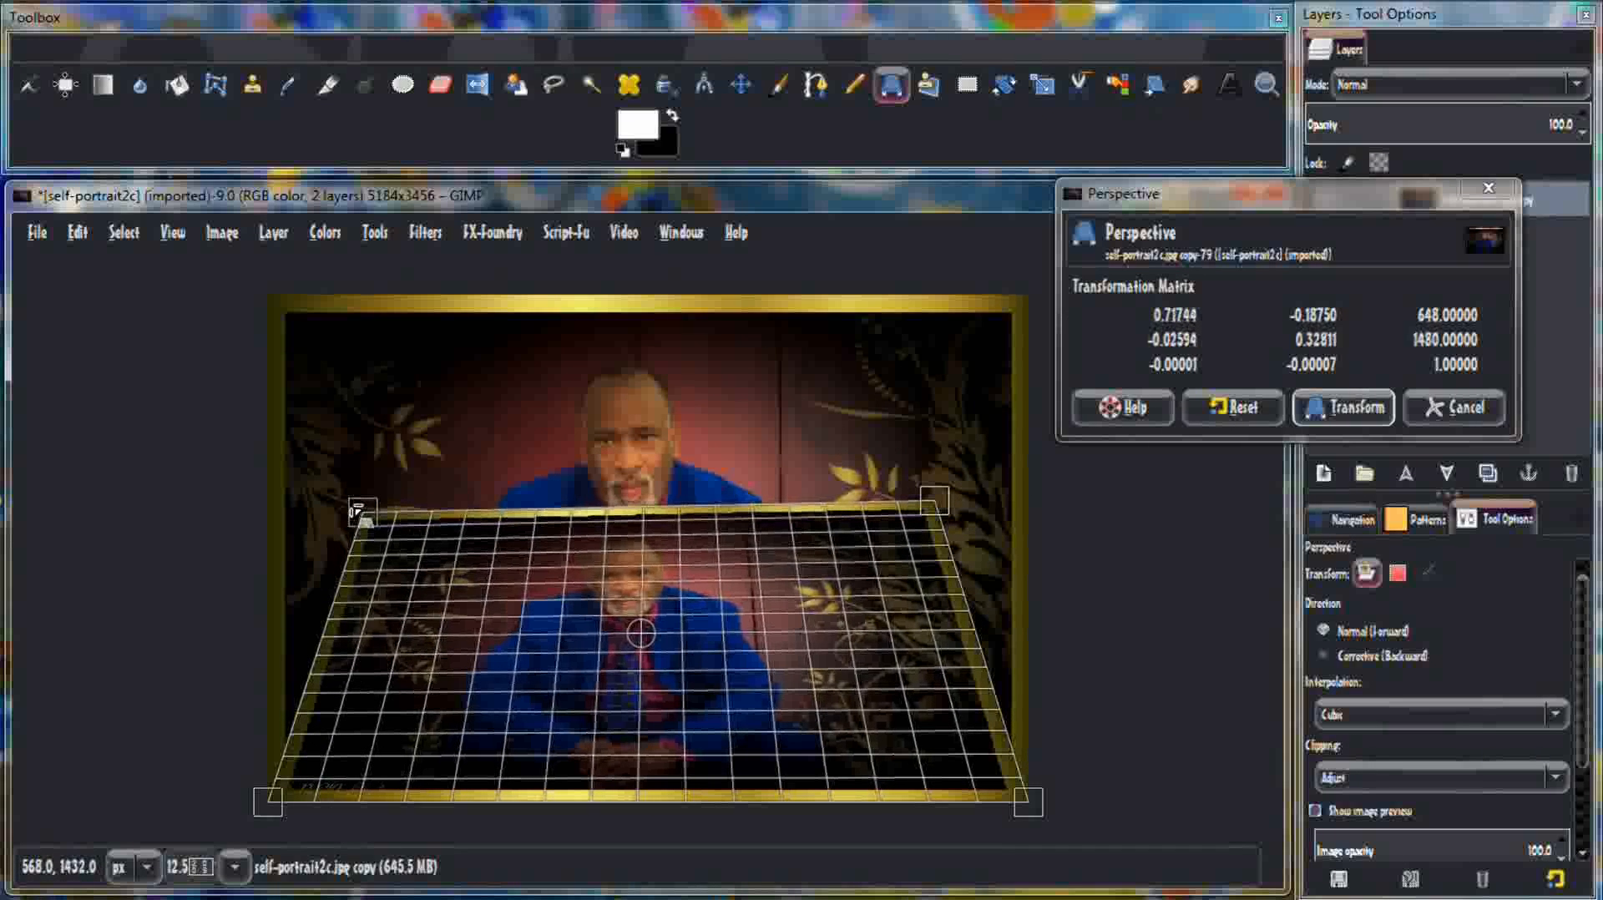
{"action": "left_click_drag", "start_coordinate": [358, 511], "coordinate": [365, 505]}
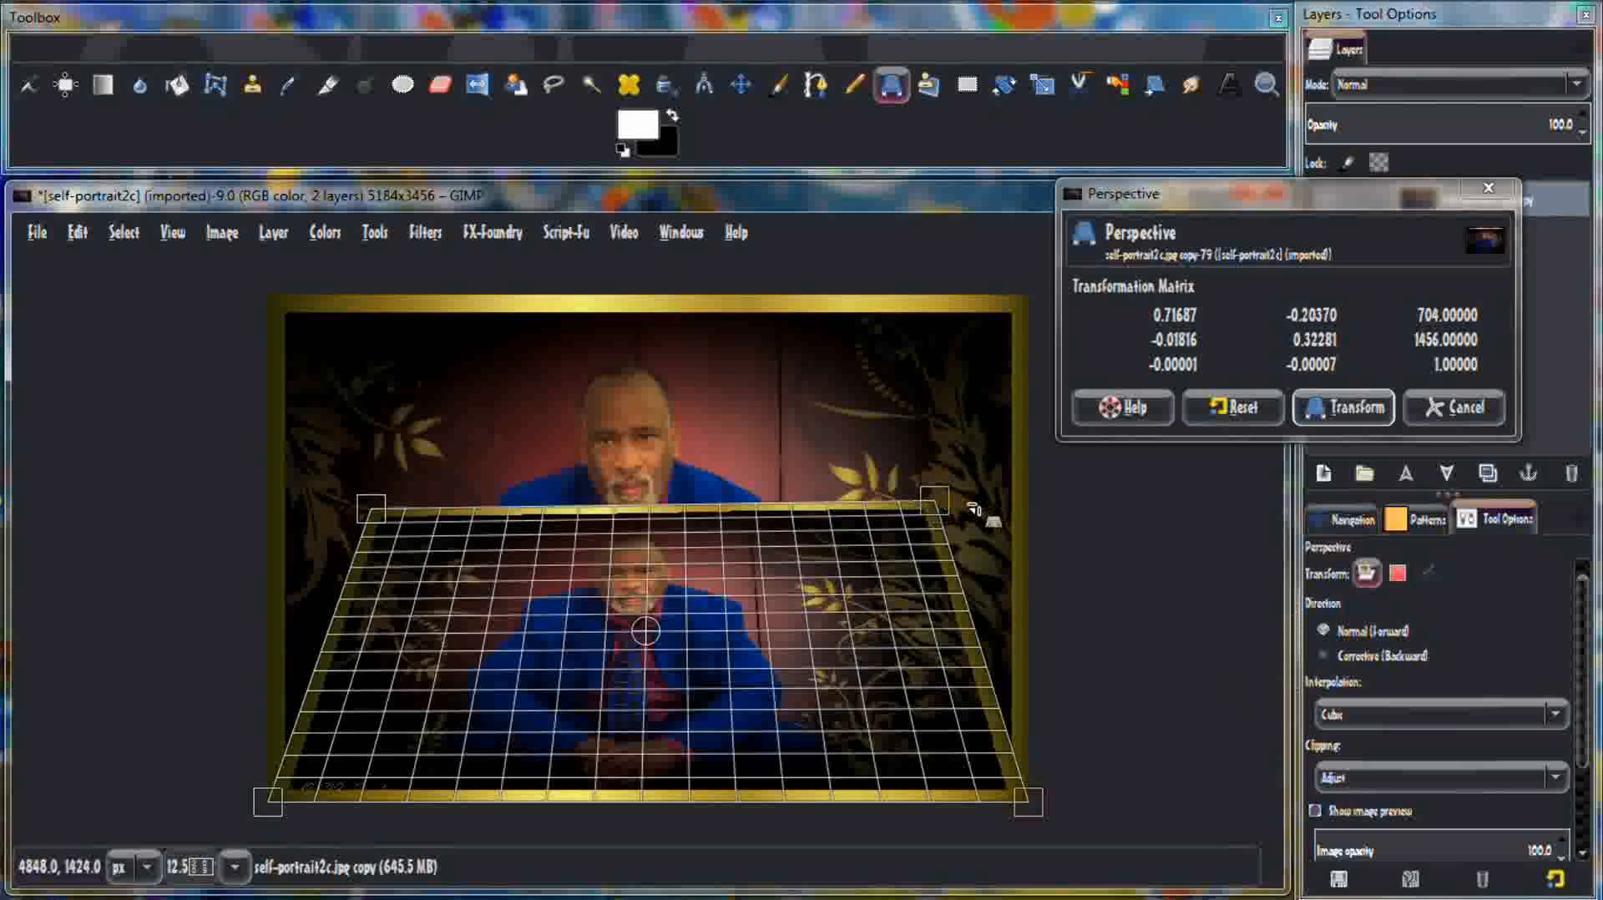
{"action": "left_click", "coordinate": [1332, 413]}
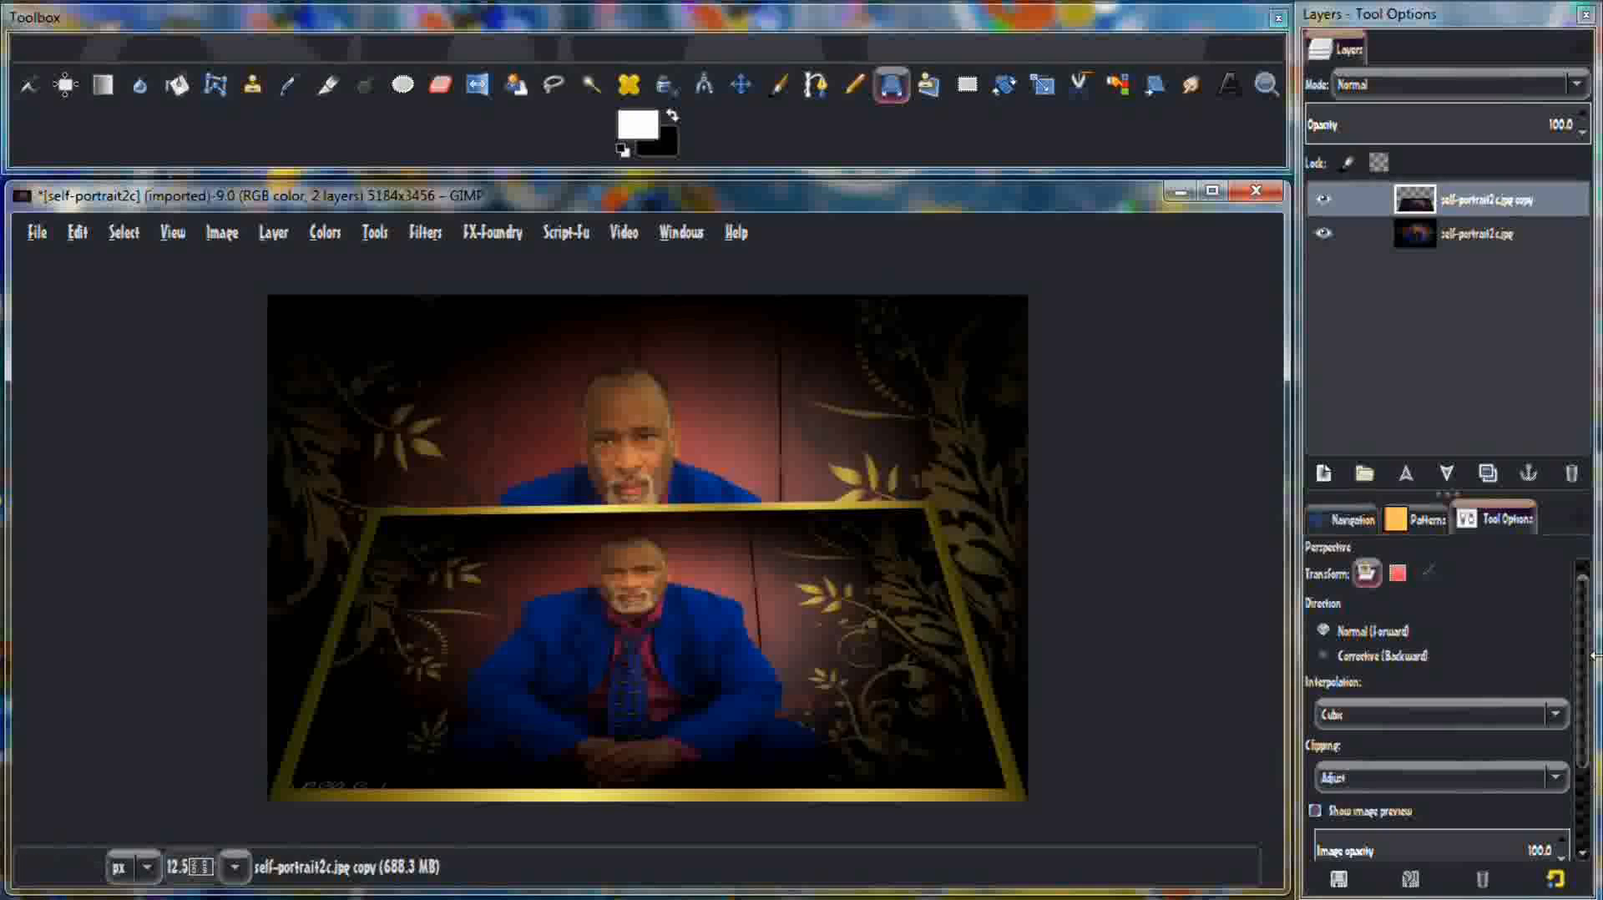
Move the transformed framed copy below the original portrait layer and add an alpha channel to the original.
{"action": "left_click_drag", "start_coordinate": [1498, 203], "coordinate": [1489, 249]}
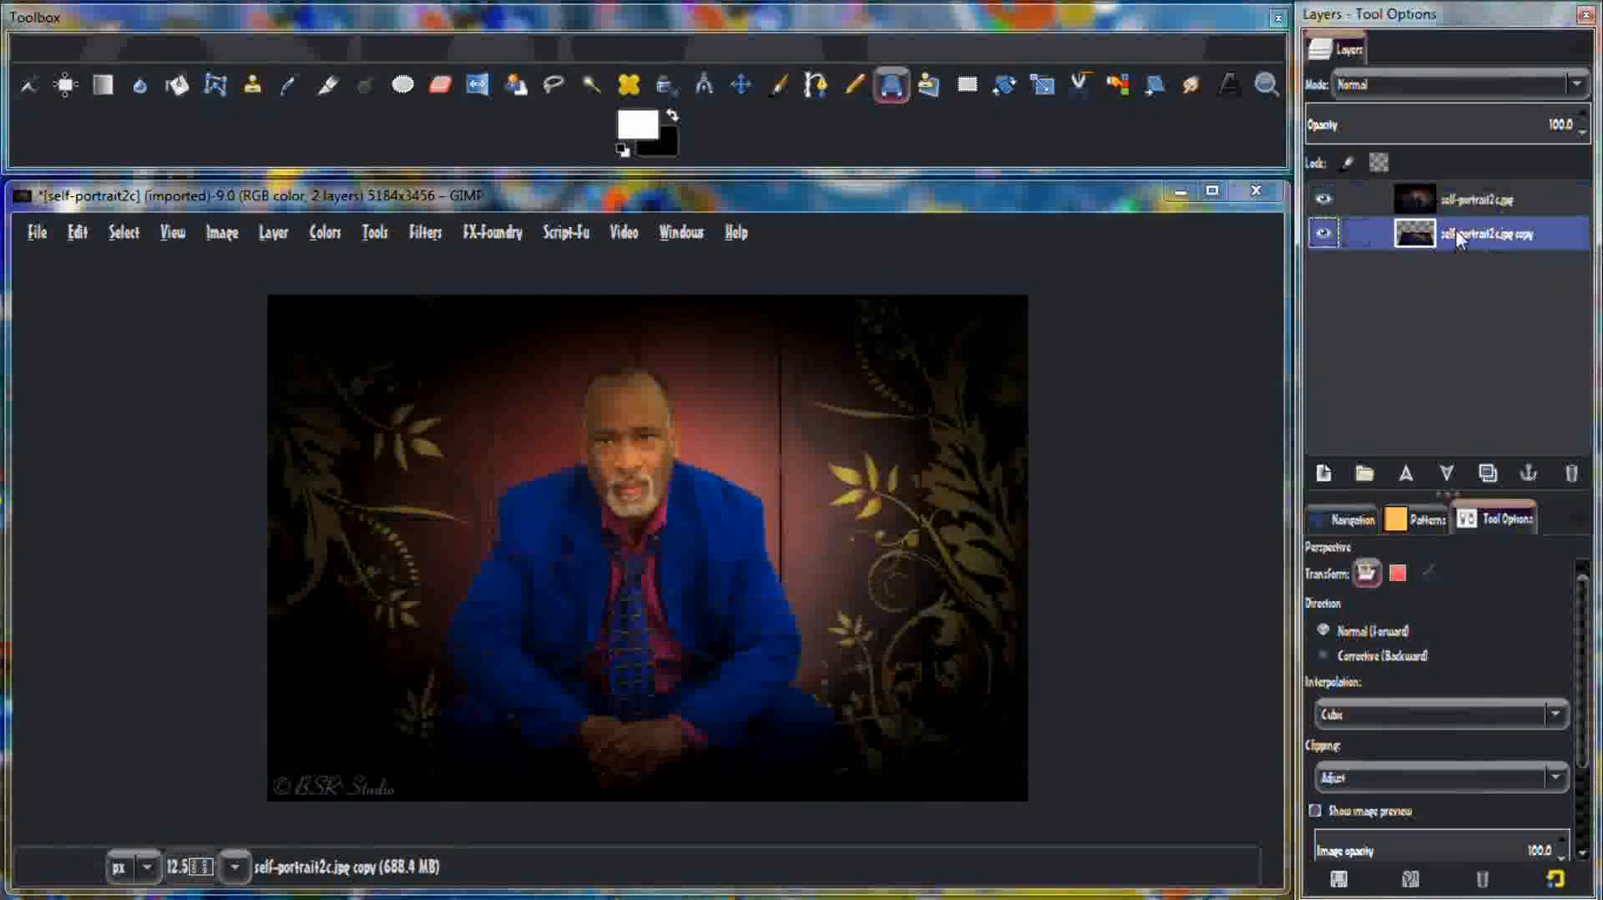
{"action": "left_click", "coordinate": [1487, 196]}
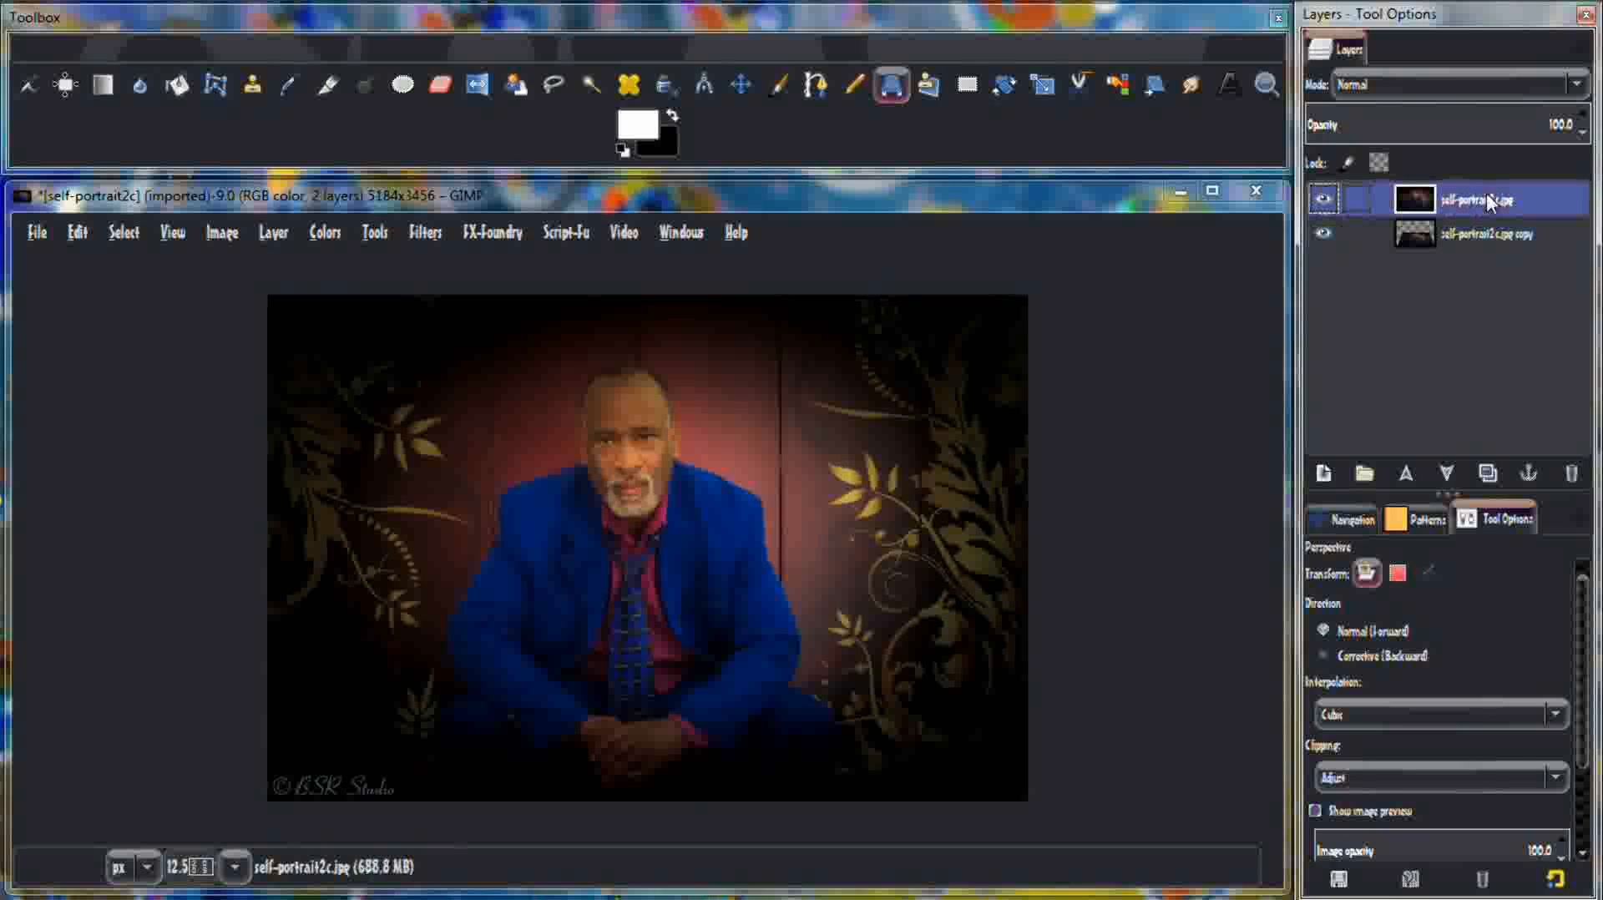
{"action": "left_click", "coordinate": [436, 86]}
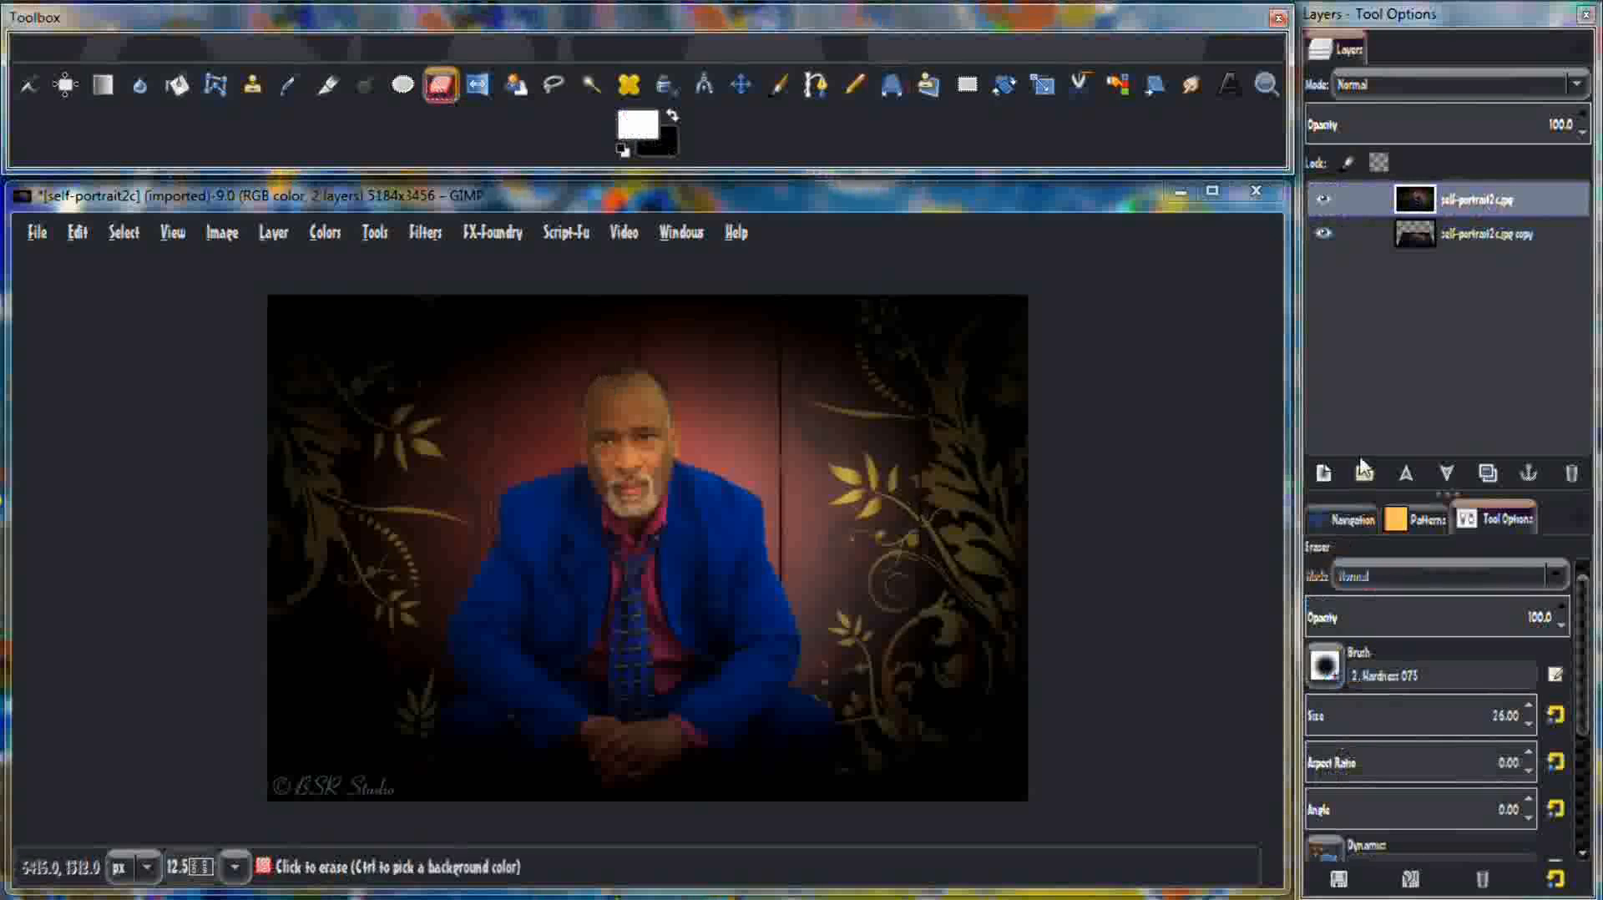
{"action": "right_click", "coordinate": [1560, 209]}
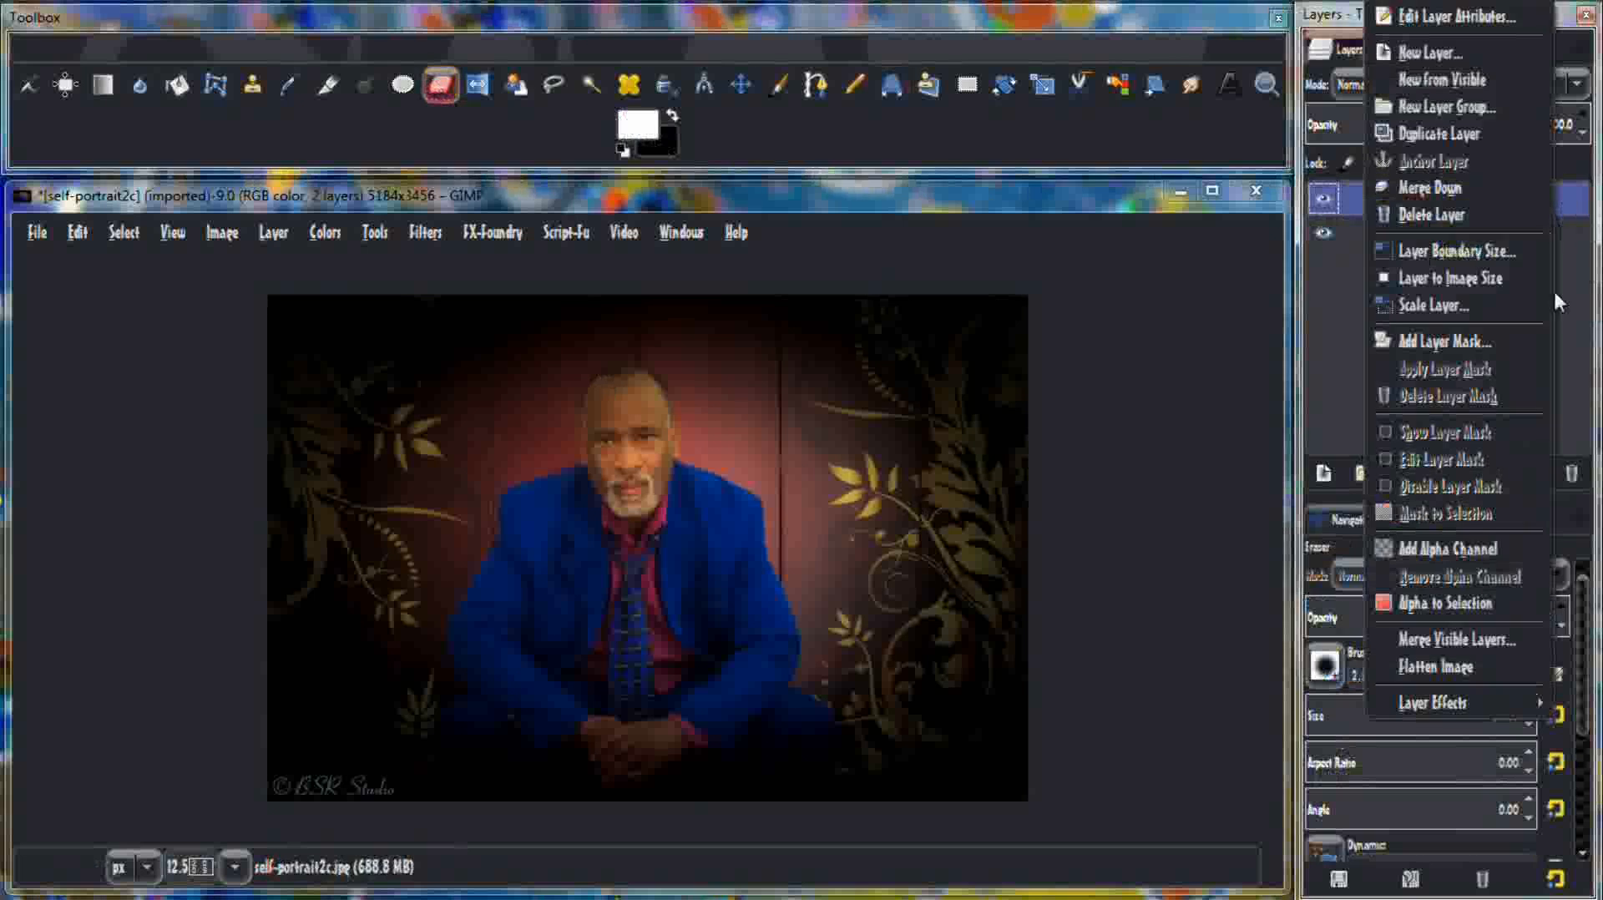
{"action": "left_click", "coordinate": [1409, 550]}
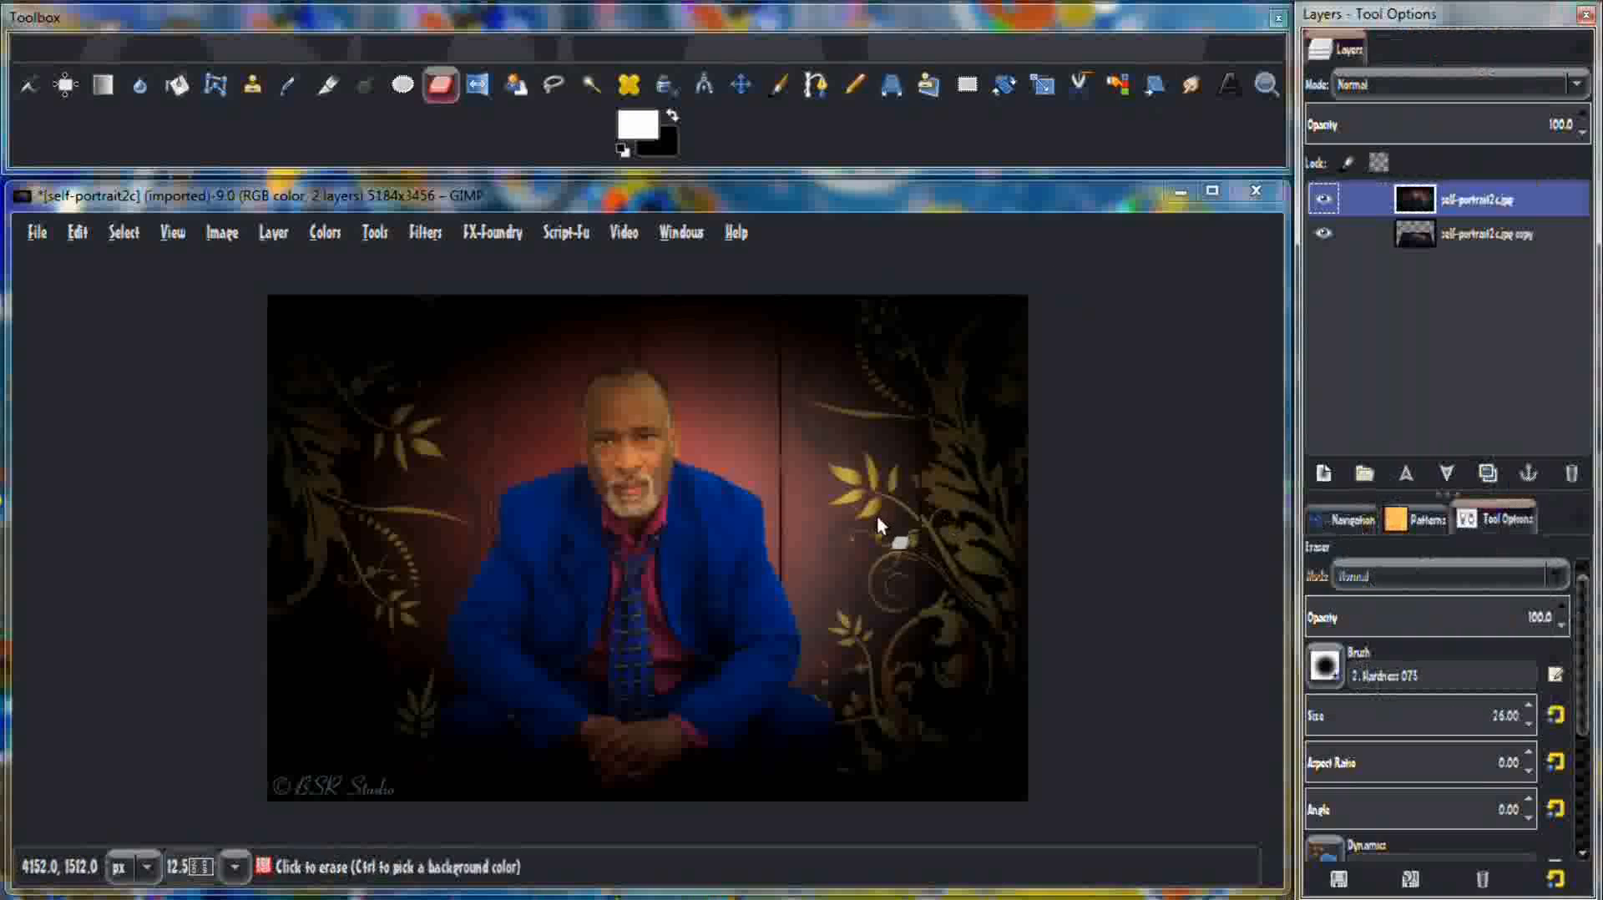
Erase the background around the seated man on the original layer, using an eraser size of about 728 px.
{"action": "left_click", "coordinate": [1312, 720]}
{"action": "left_click_drag", "start_coordinate": [1342, 723], "coordinate": [1463, 728]}
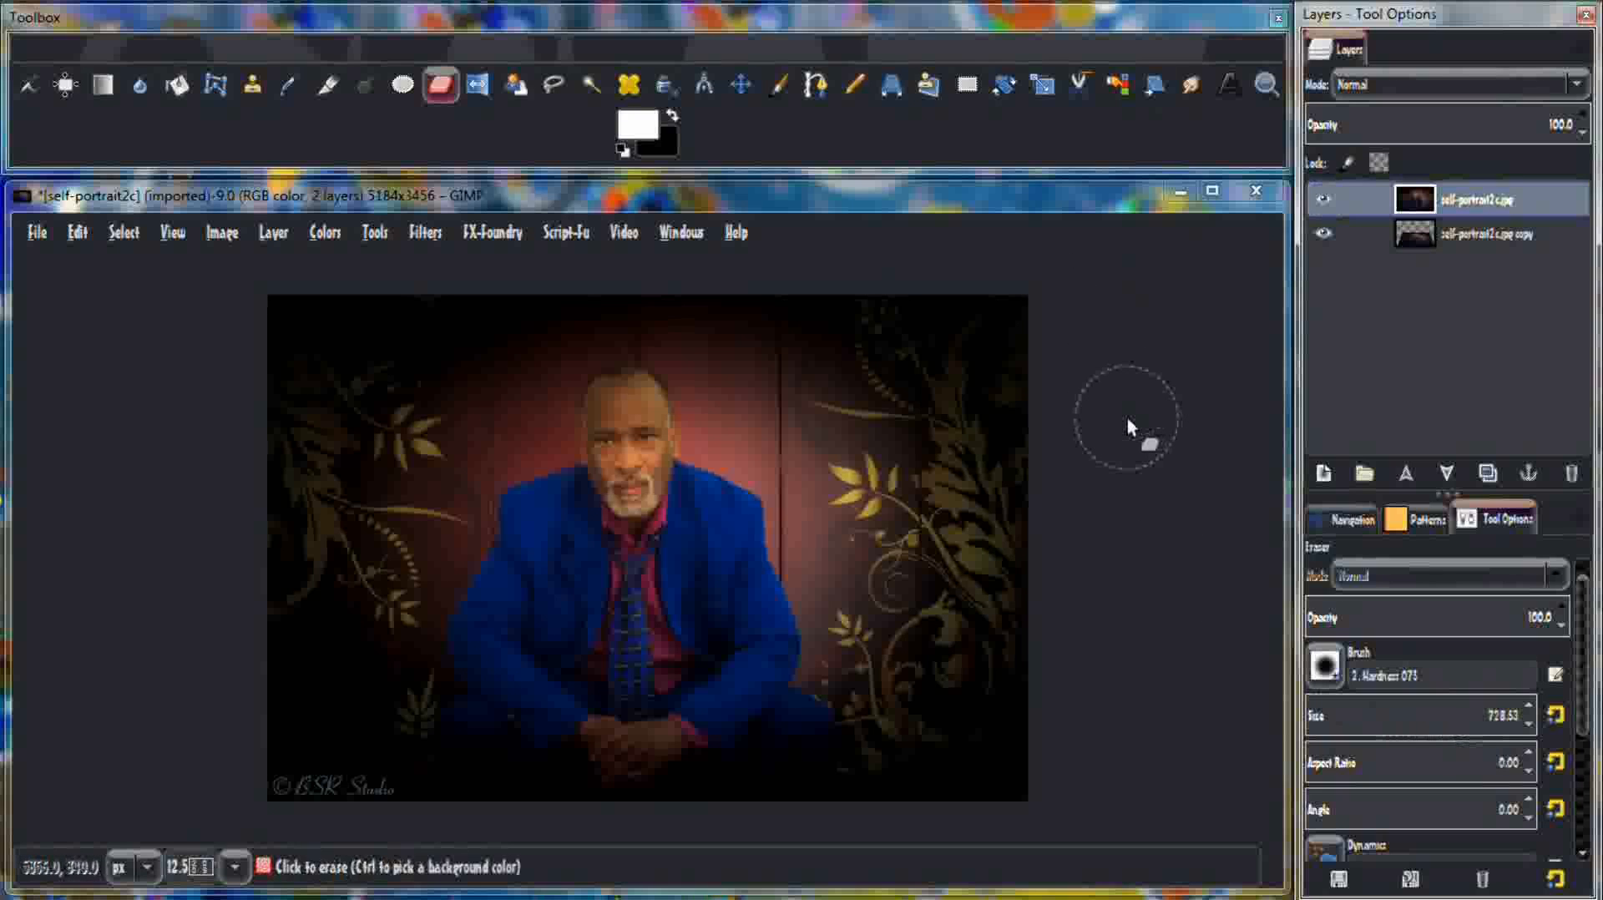
{"action": "left_click", "coordinate": [892, 810]}
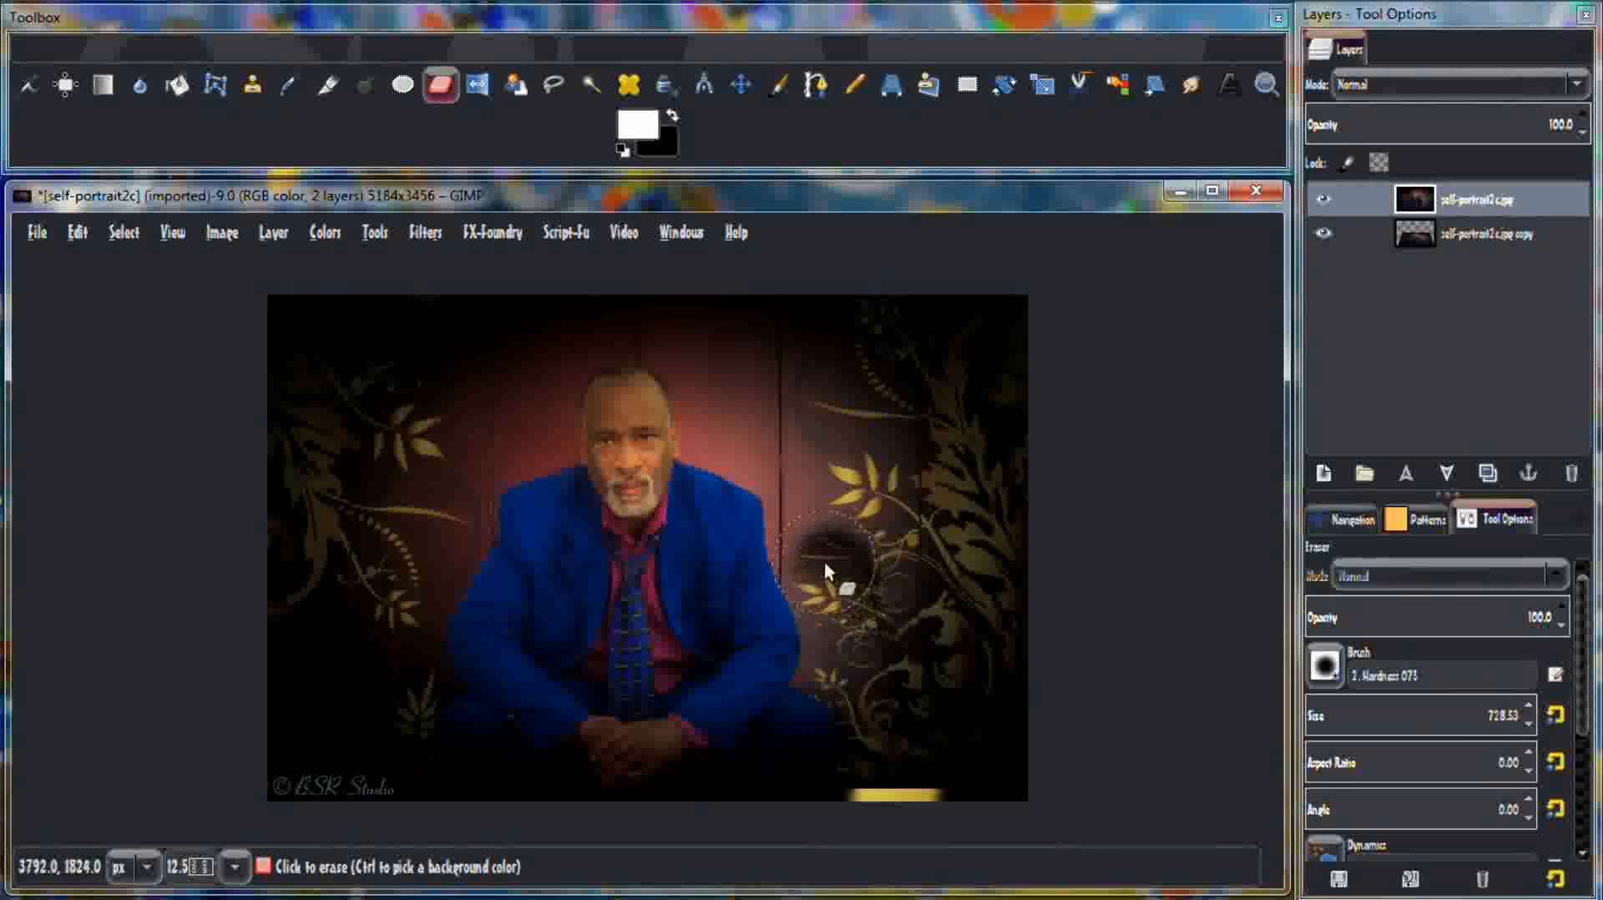
{"action": "mouse_move", "coordinate": [819, 543]}
{"action": "left_mouse_down"}
{"action": "mouse_move", "coordinate": [809, 475]}
{"action": "mouse_move", "coordinate": [734, 427]}
{"action": "mouse_move", "coordinate": [708, 348]}
{"action": "mouse_move", "coordinate": [640, 313]}
{"action": "left_mouse_up"}
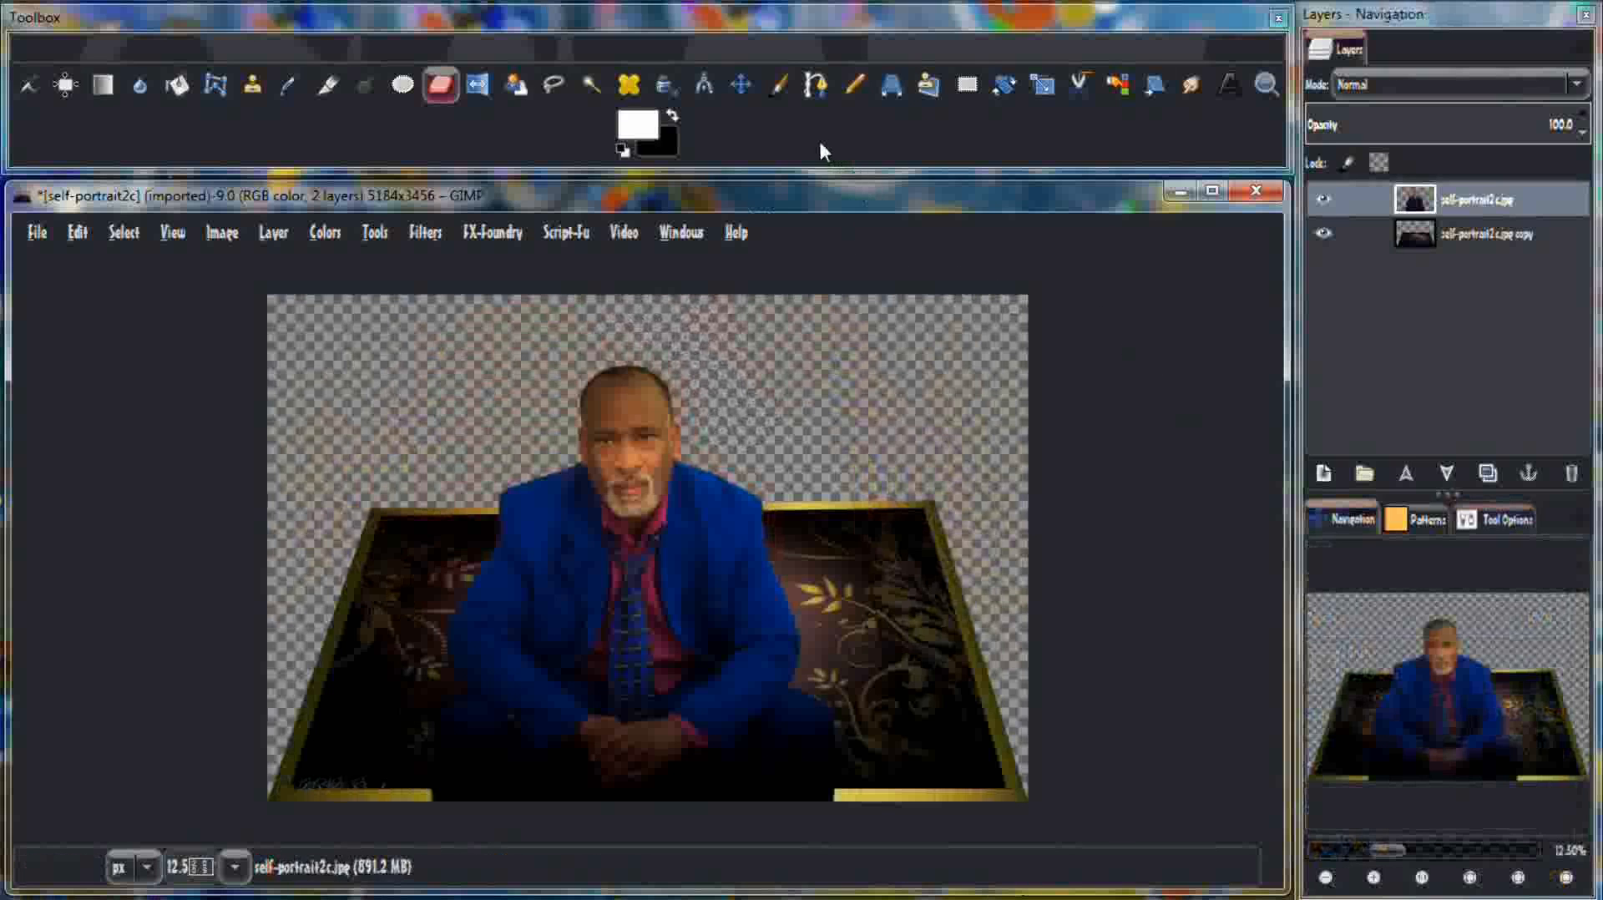
Move the cut-out man layer slightly up and right so he sits behind the frame's front gold edge.
{"action": "left_click", "coordinate": [740, 86]}
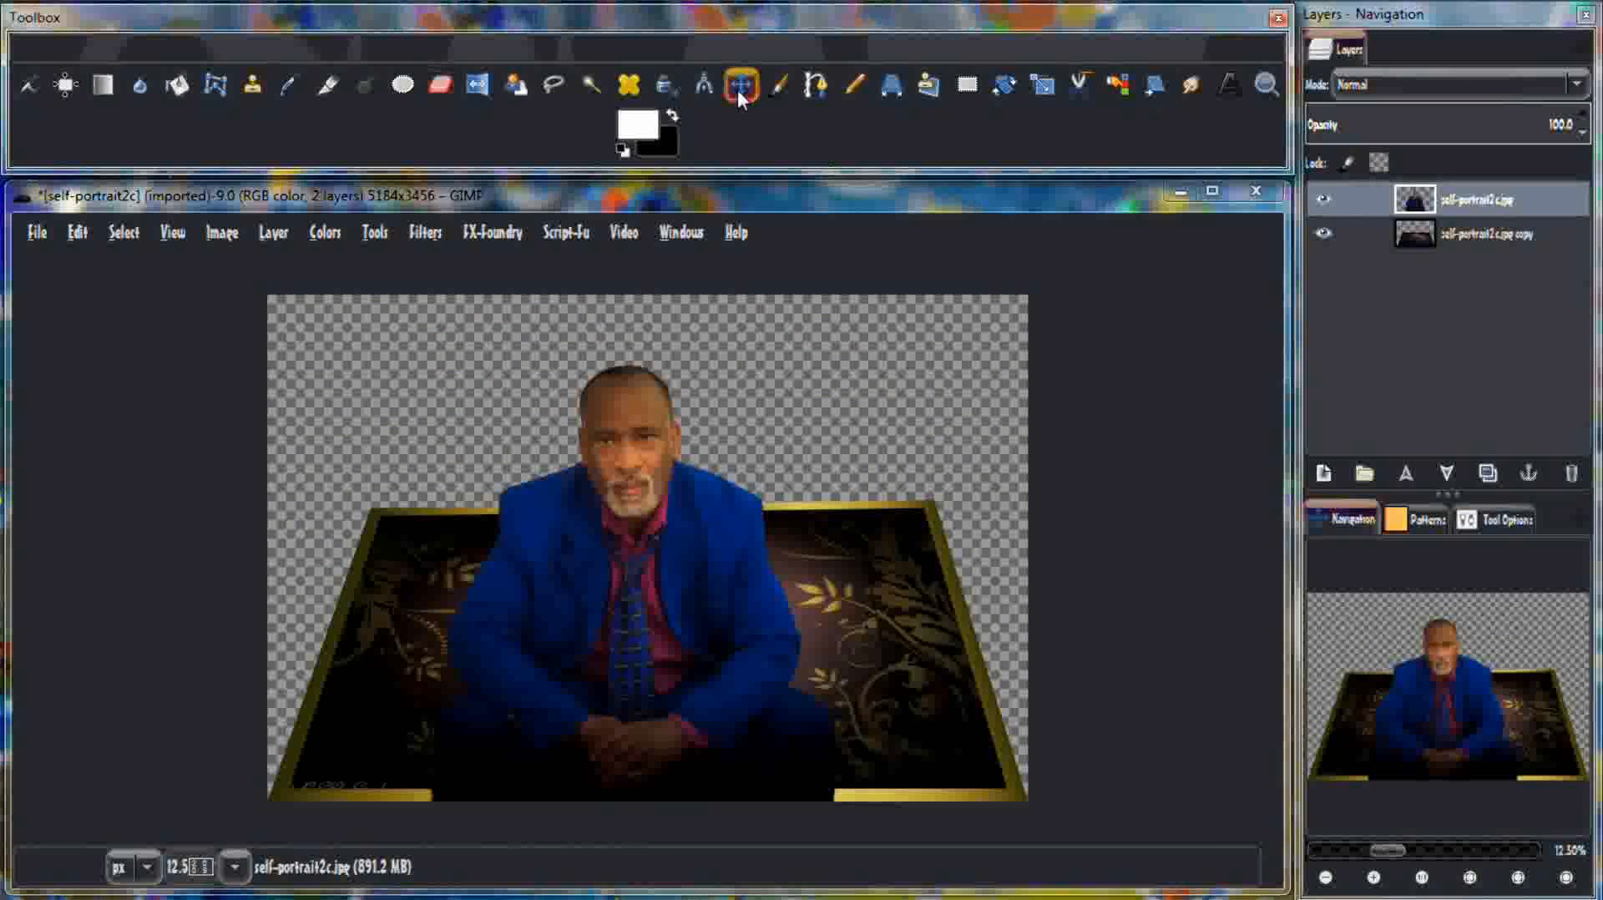
{"action": "left_click", "coordinate": [668, 648]}
{"action": "left_click_drag", "start_coordinate": [668, 648], "coordinate": [670, 638]}
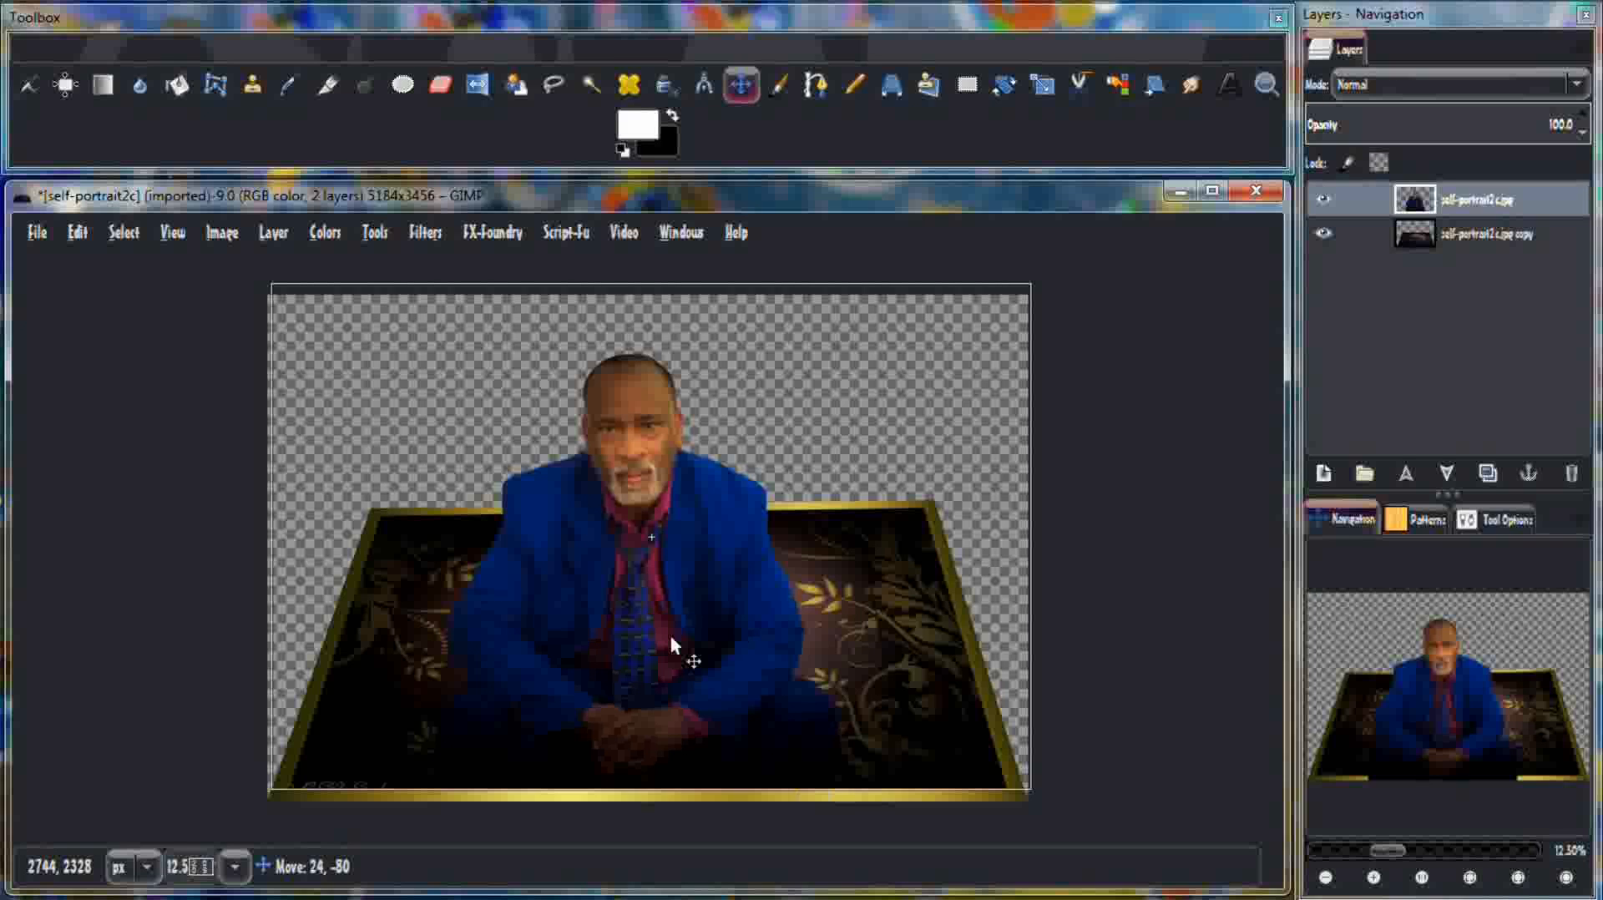
{"action": "left_click_drag", "start_coordinate": [670, 638], "coordinate": [670, 628]}
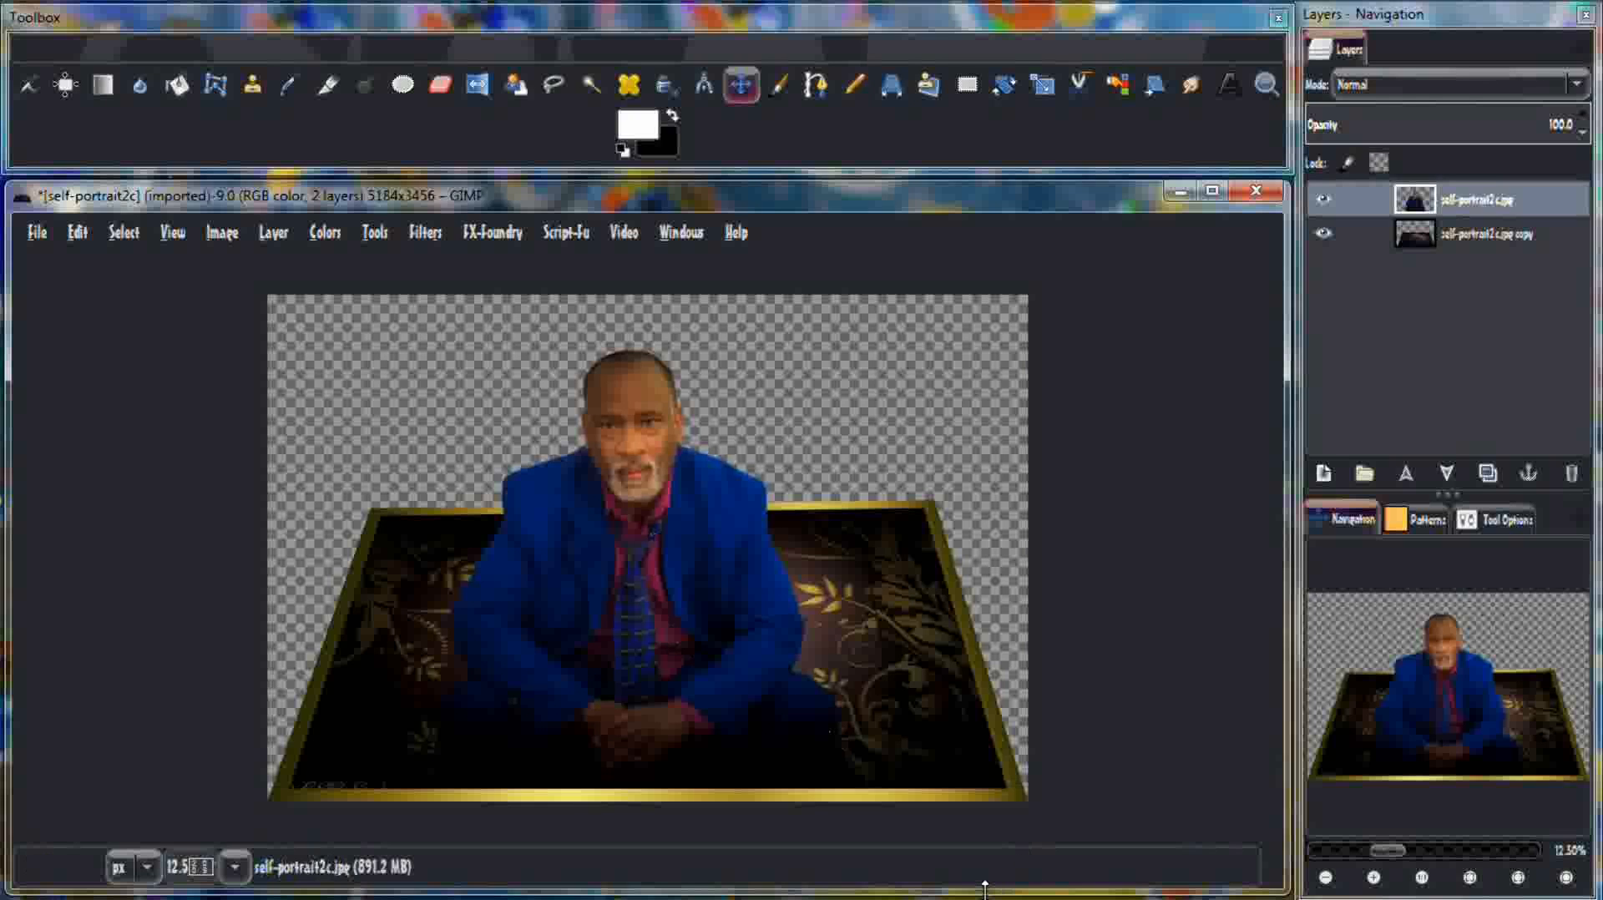
Switch to the file explorer and open the Flowers folder under Pictures, 2014, 2014-Edited Photo.
{"action": "mouse_move", "coordinate": [102, 15]}
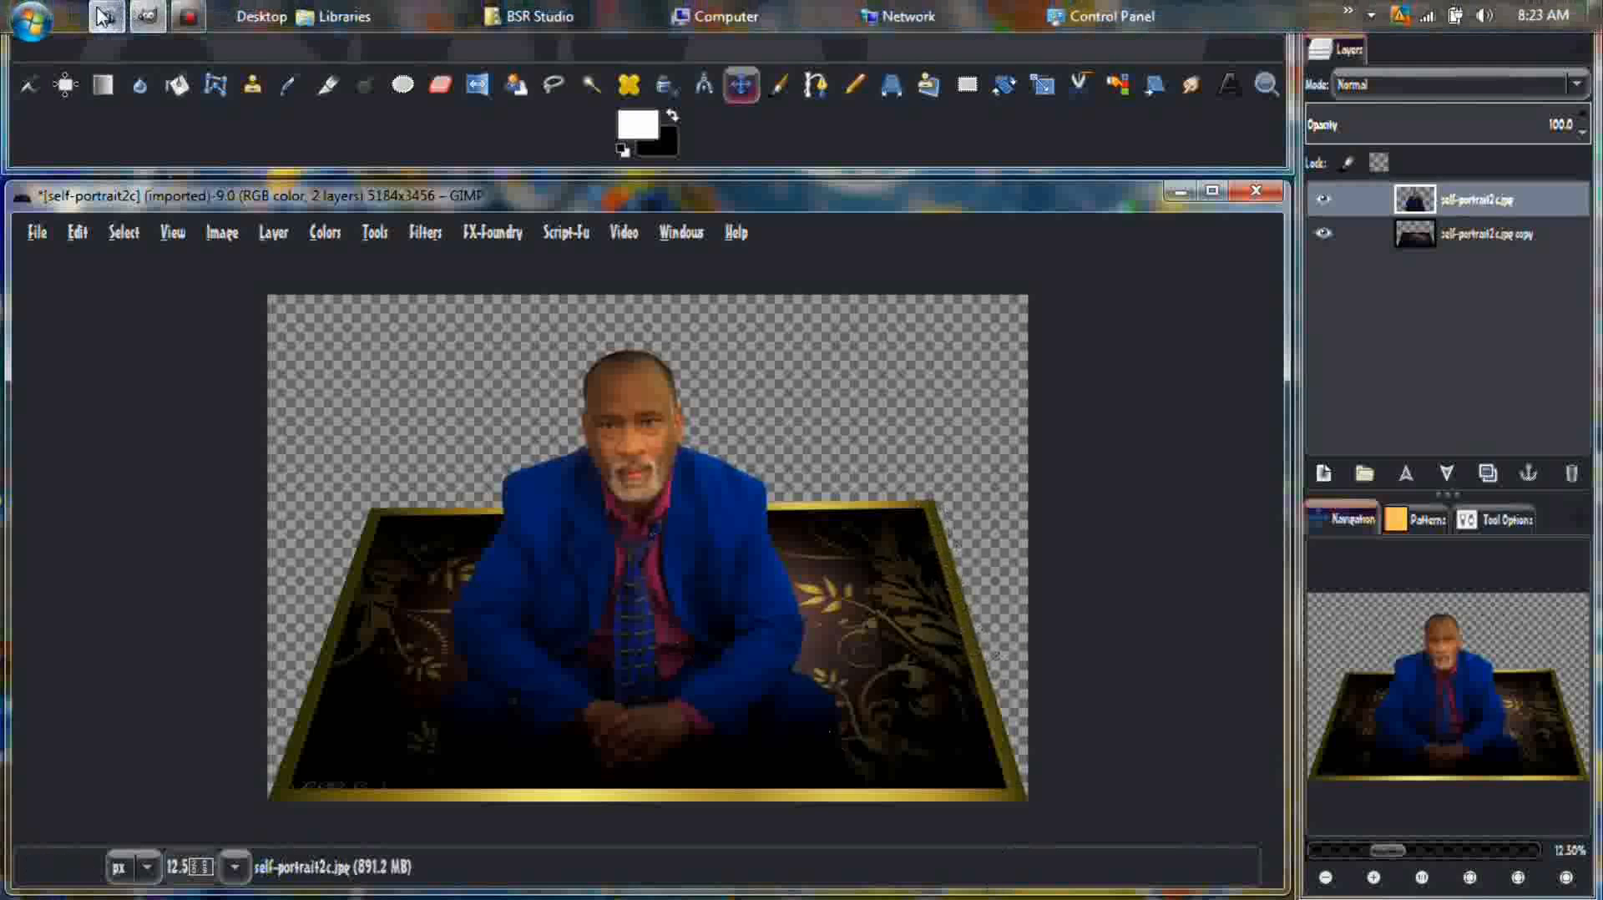
{"action": "left_click", "coordinate": [334, 16]}
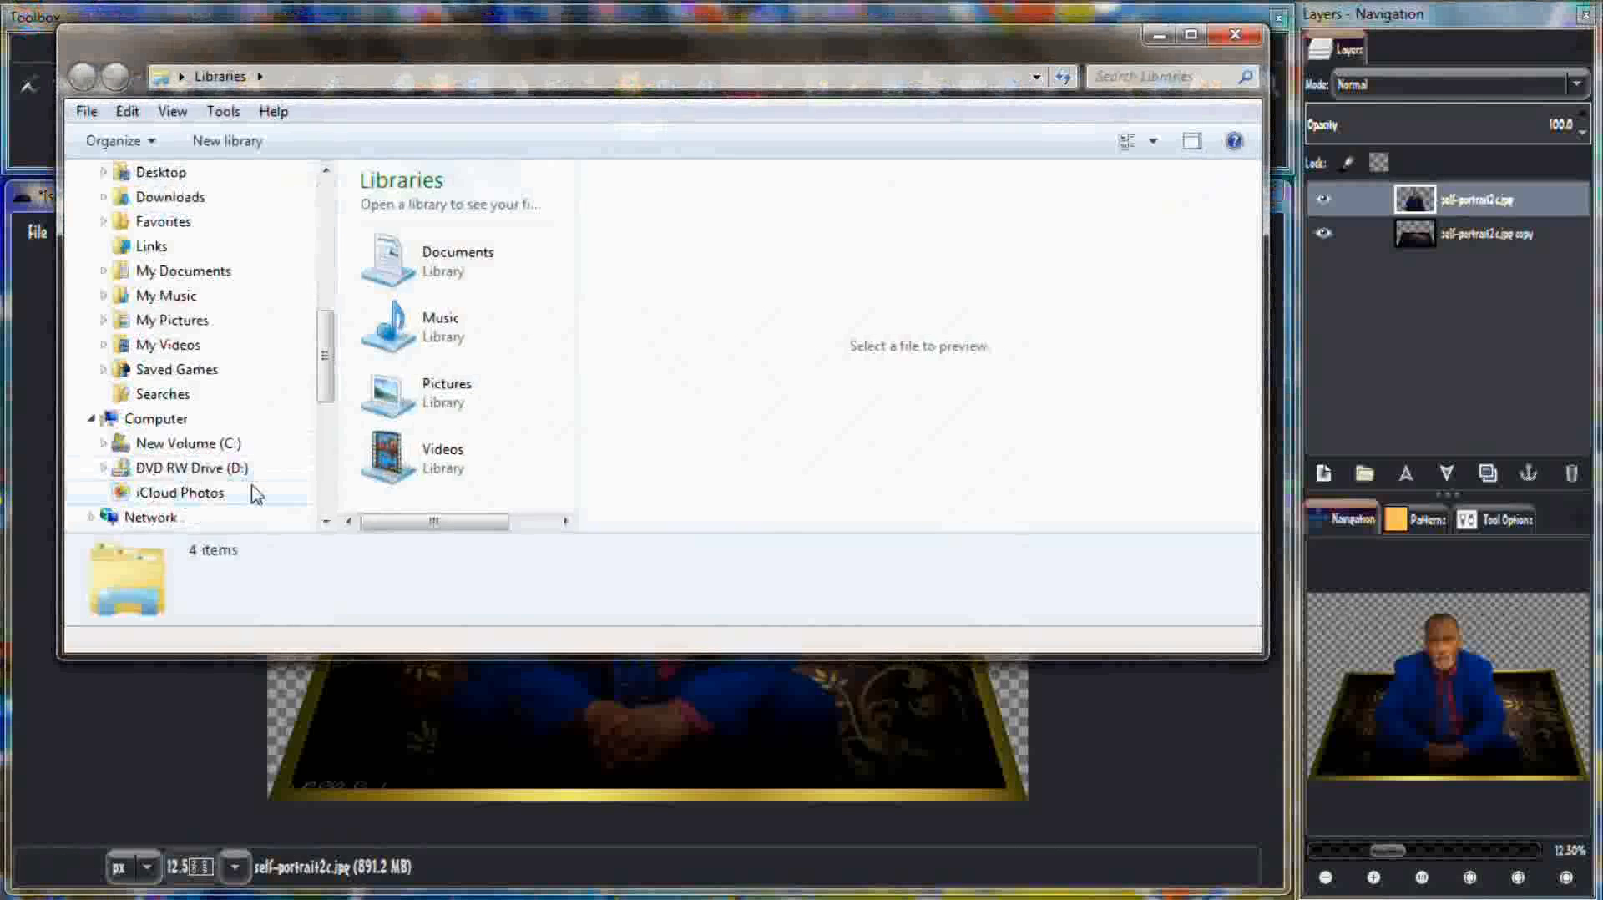
{"action": "left_click", "coordinate": [437, 402]}
{"action": "double_click", "coordinate": [437, 403]}
{"action": "left_click", "coordinate": [422, 383]}
{"action": "double_click", "coordinate": [415, 367]}
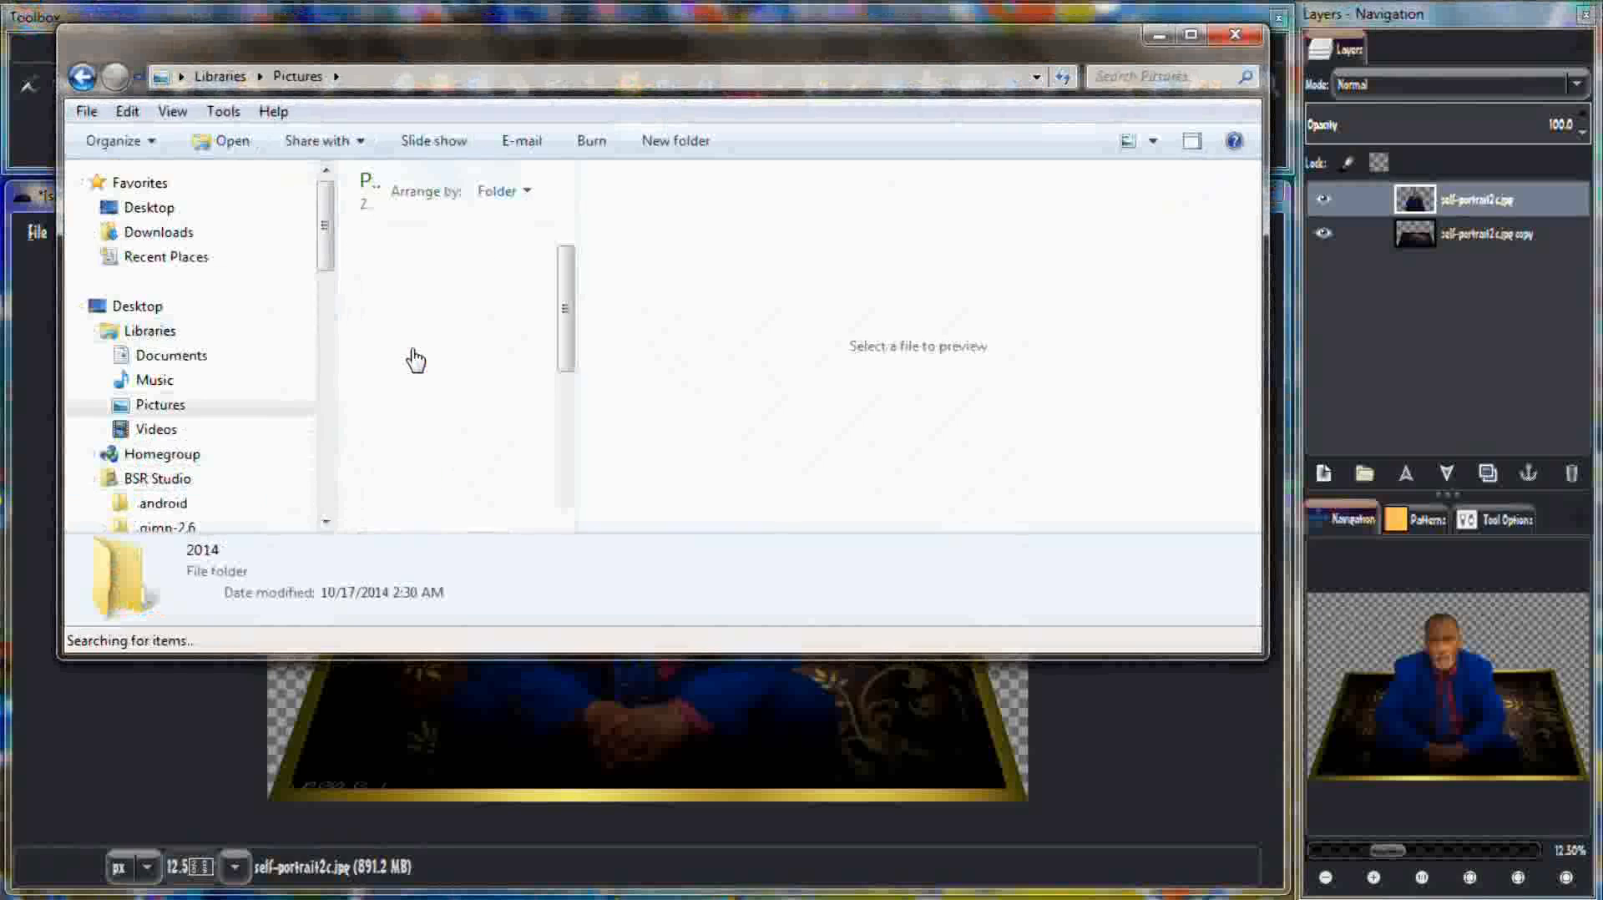
{"action": "double_click", "coordinate": [412, 358]}
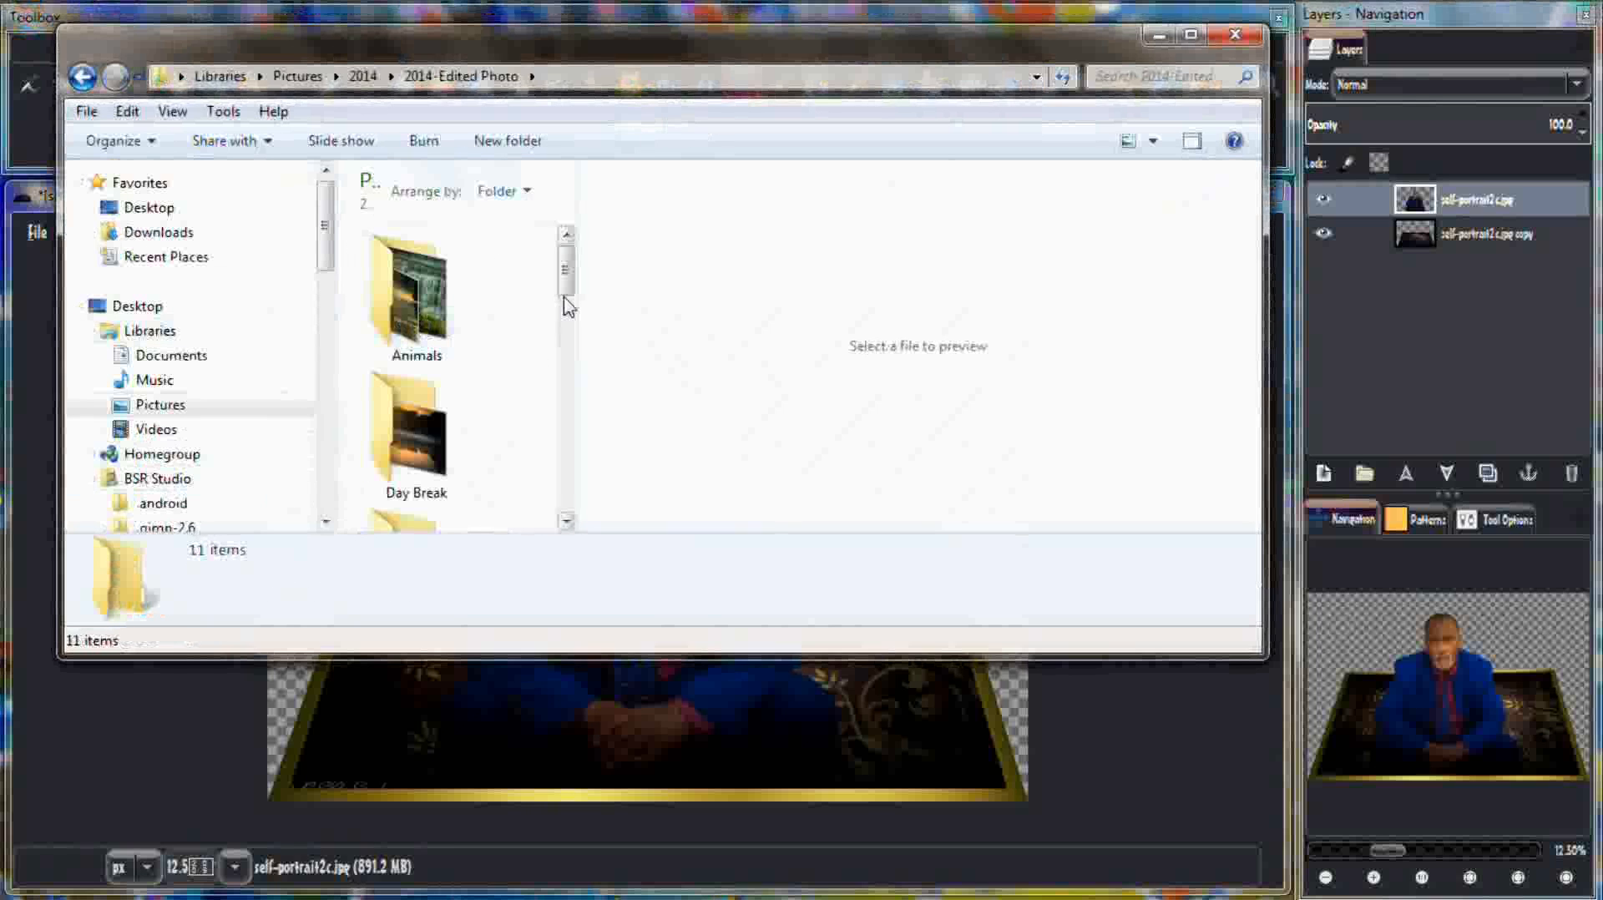
{"action": "scroll", "coordinate": [566, 302], "scroll_direction": "down", "scroll_amount": 2}
{"action": "left_click_drag", "start_coordinate": [566, 303], "coordinate": [565, 339]}
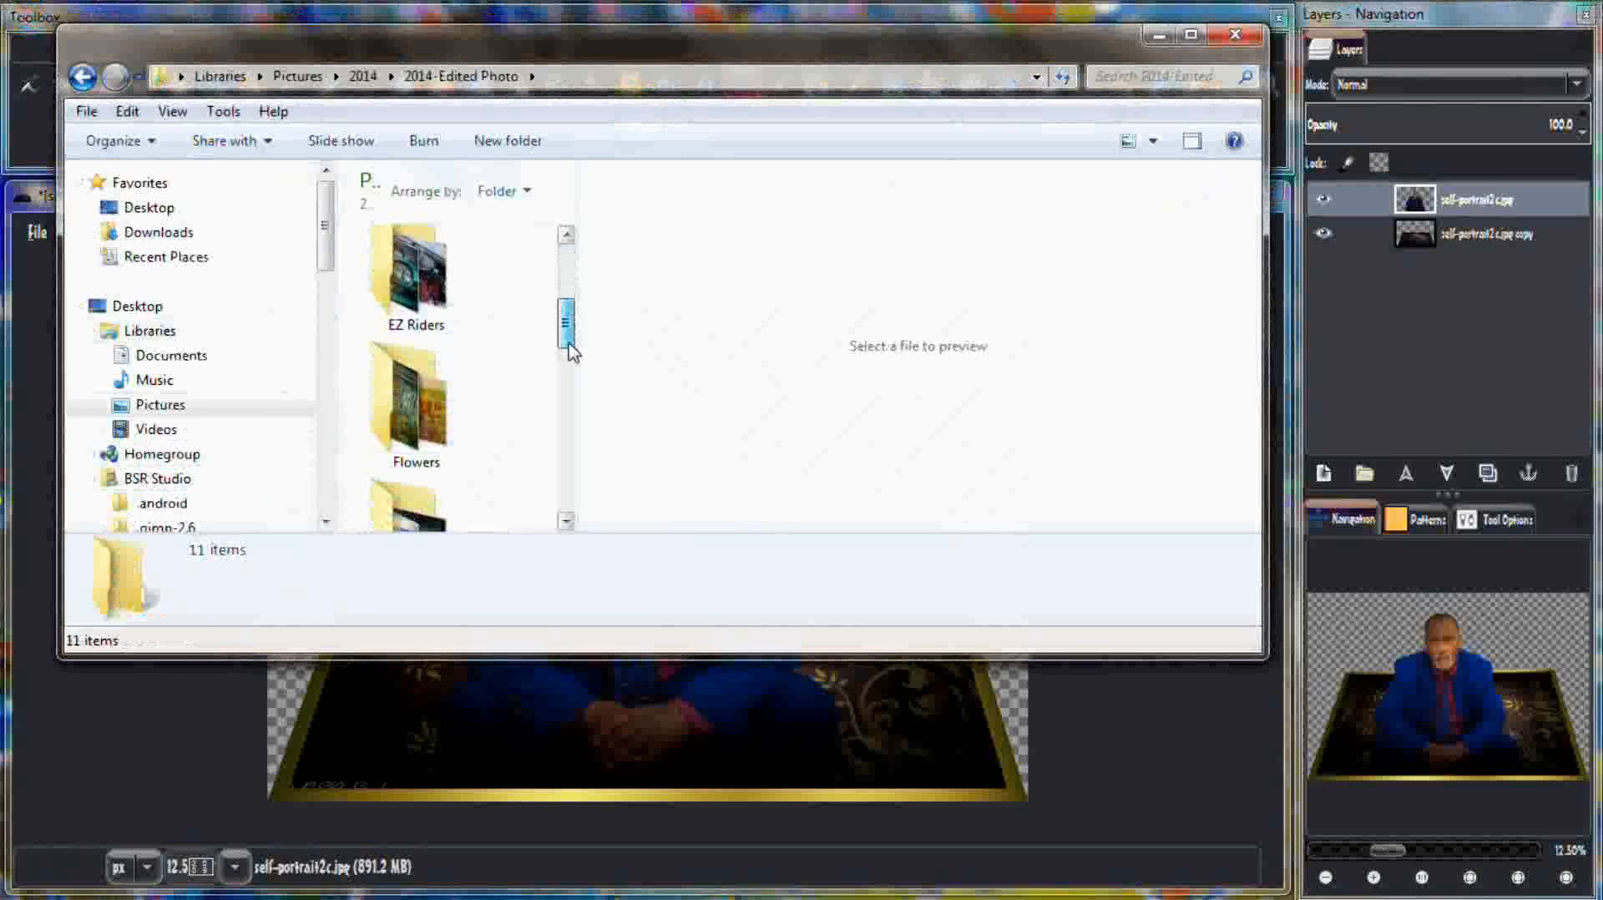
{"action": "double_click", "coordinate": [451, 426]}
Add the Purple Fields photo to the portrait image in GIMP as a layer and place it at the bottom of the layer stack.
{"action": "left_click", "coordinate": [422, 413]}
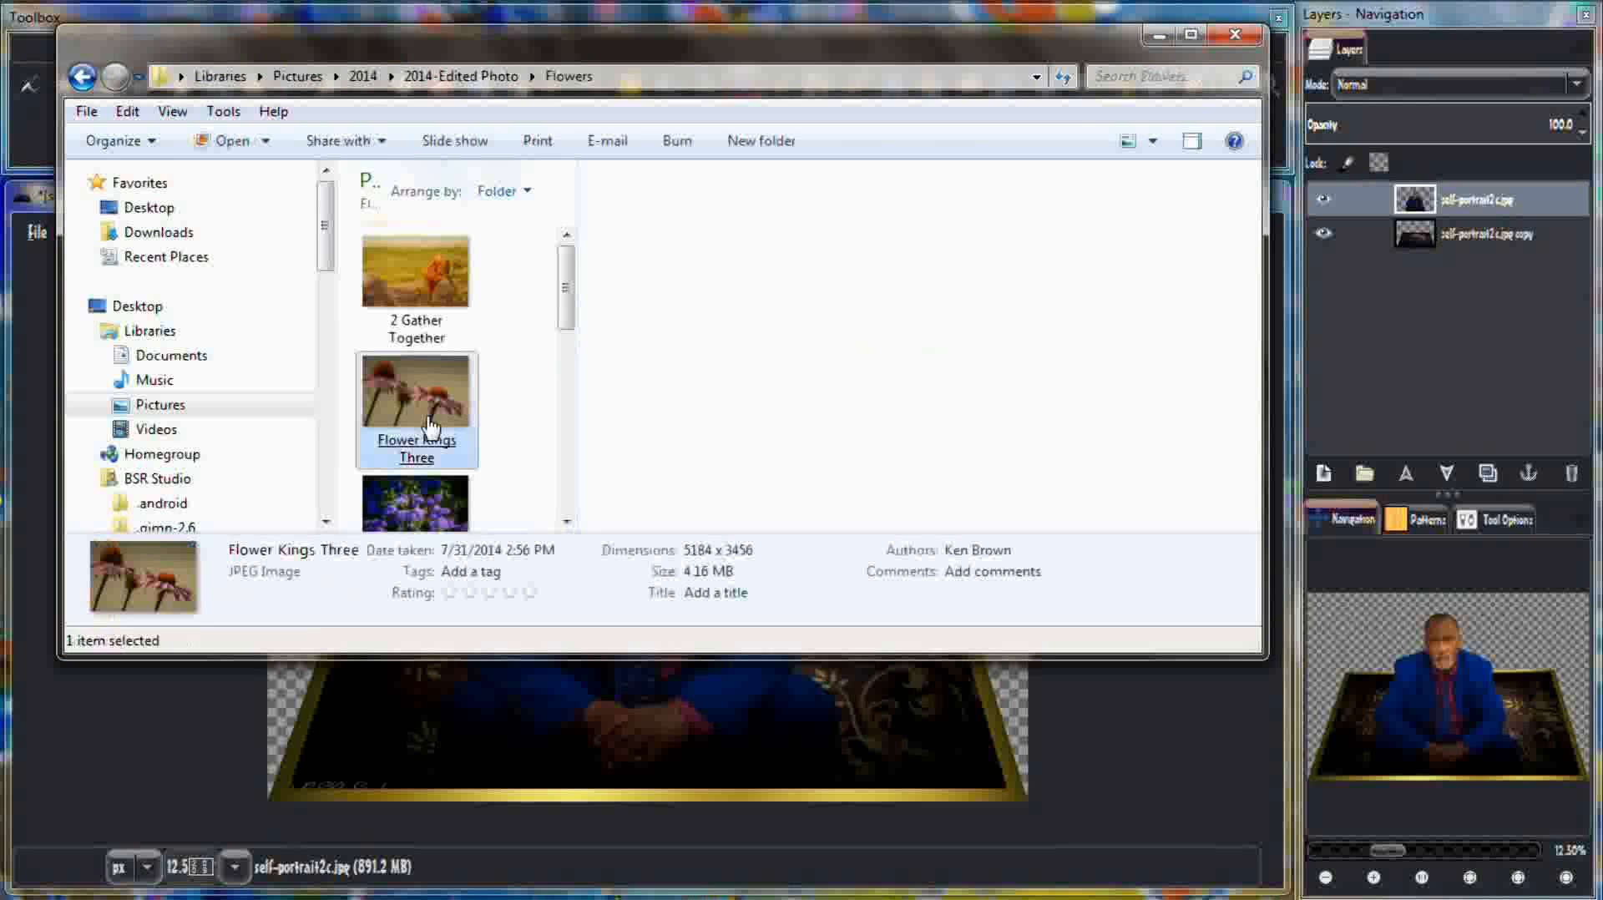
{"action": "scroll", "coordinate": [549, 351], "scroll_direction": "down", "scroll_amount": 2}
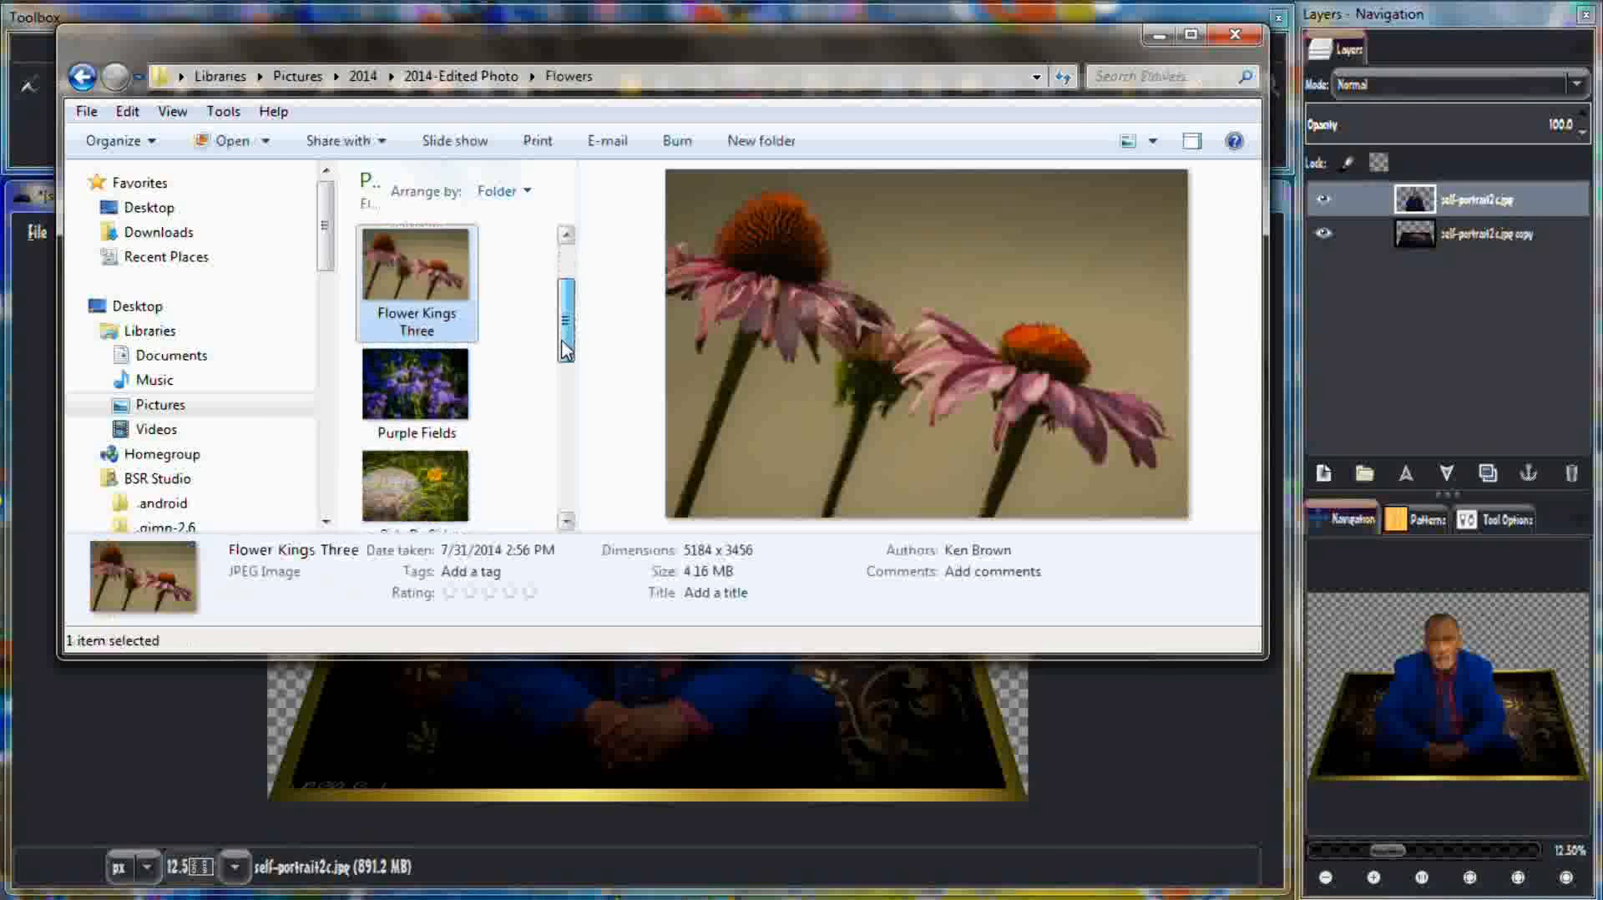
{"action": "left_click", "coordinate": [434, 405]}
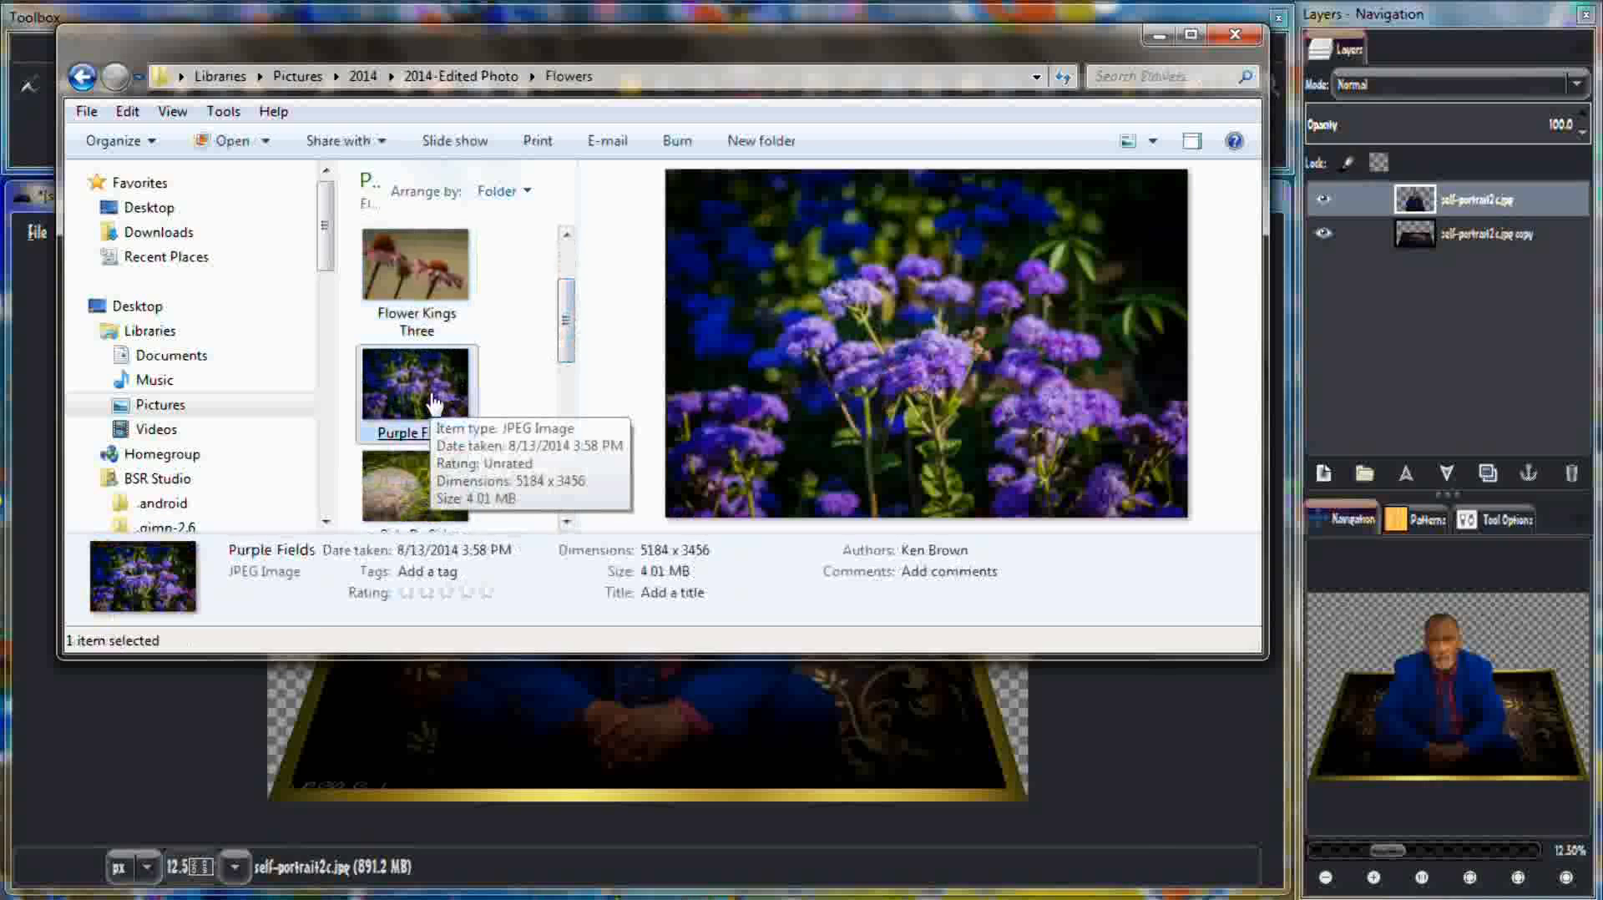
{"action": "left_click_drag", "start_coordinate": [434, 405], "coordinate": [524, 716]}
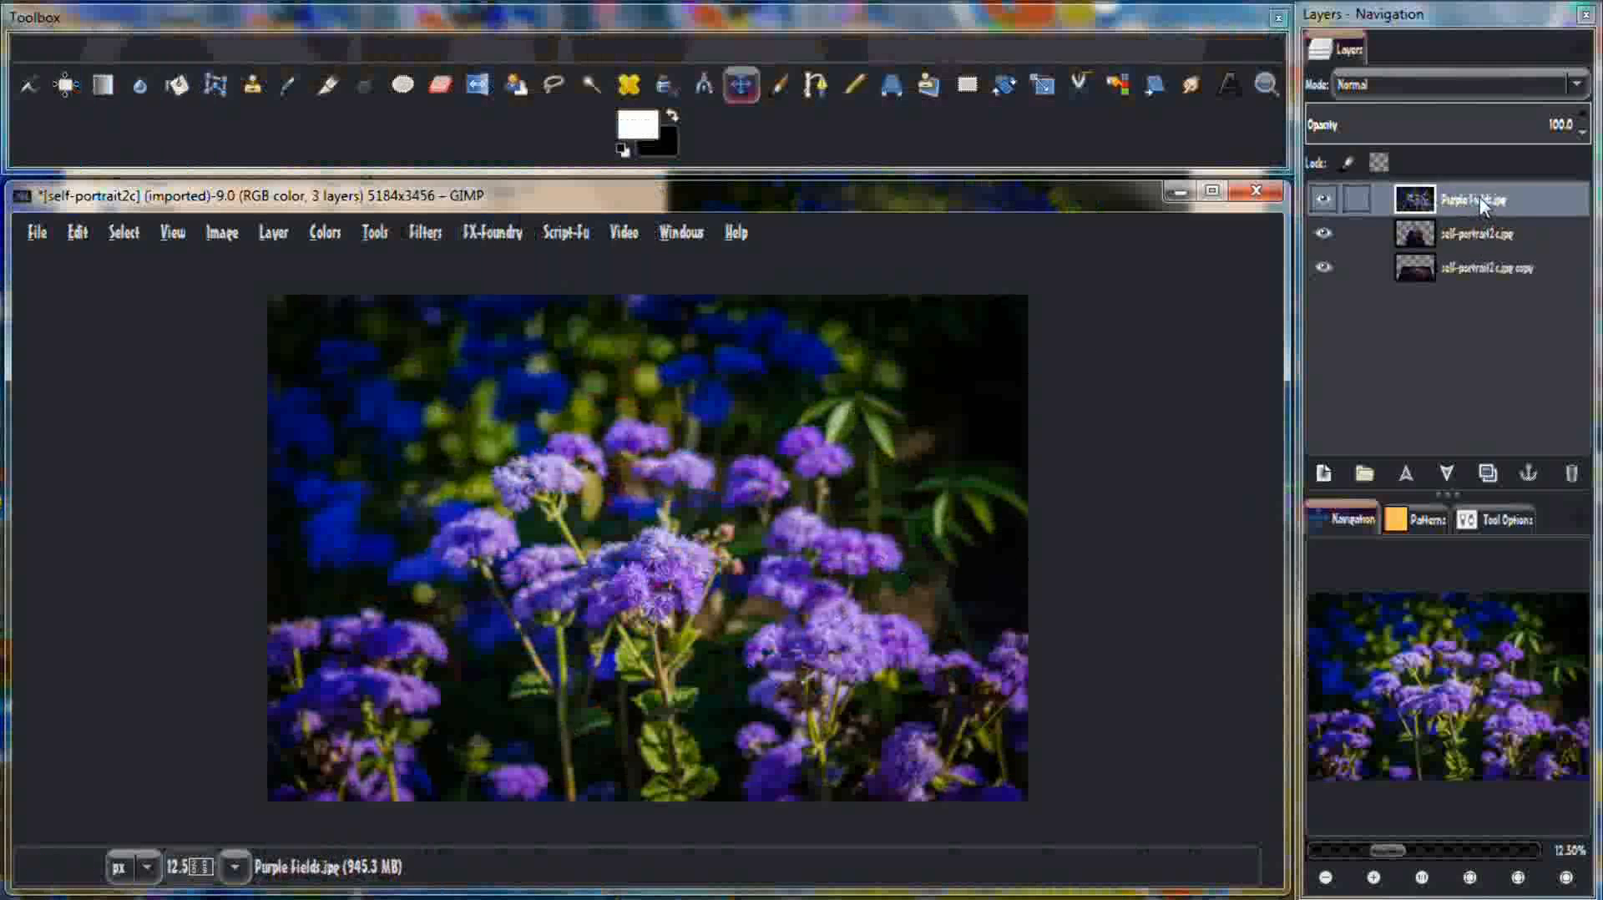
{"action": "left_click_drag", "start_coordinate": [1480, 205], "coordinate": [1470, 272]}
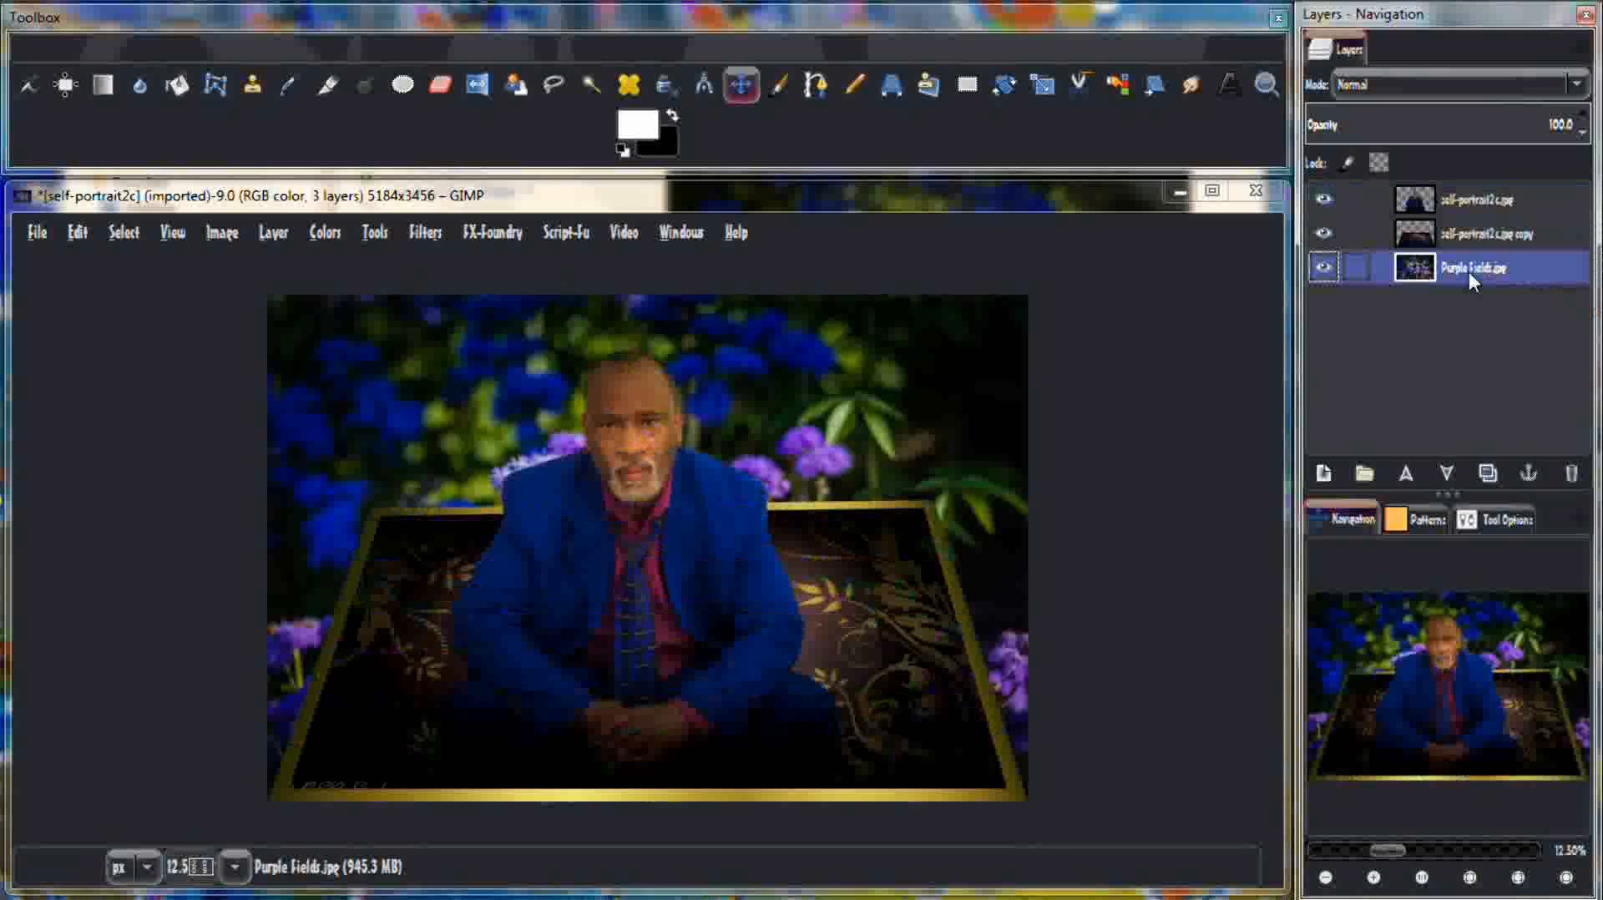
Merge the cut-out man layer down into the framed perspective copy.
{"action": "left_click", "coordinate": [1471, 203]}
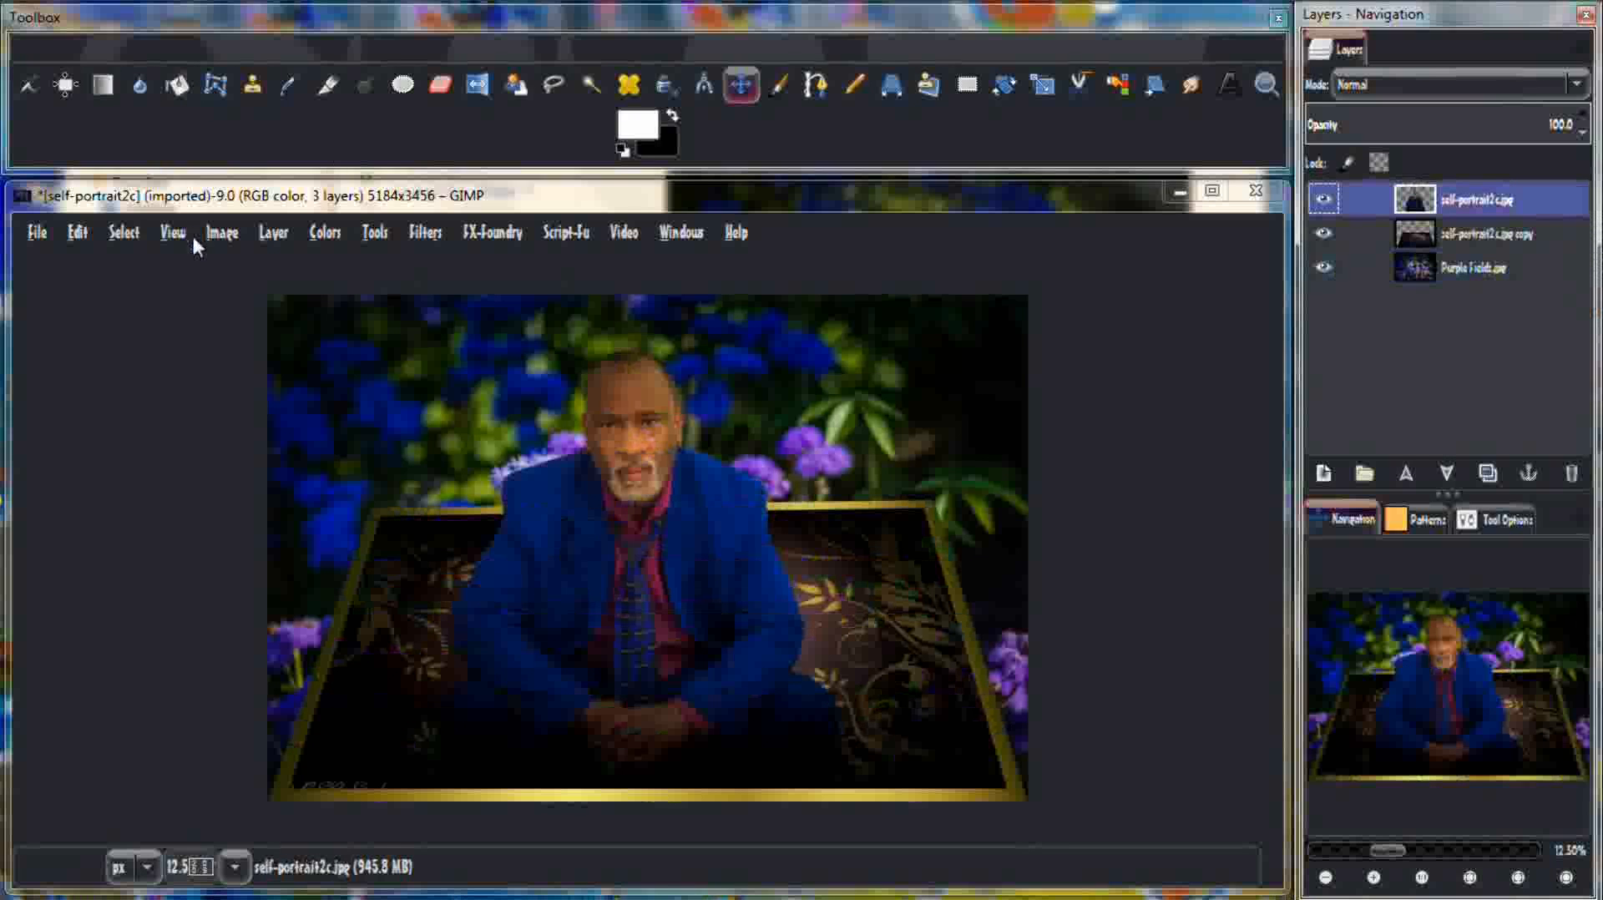
{"action": "left_click", "coordinate": [272, 233]}
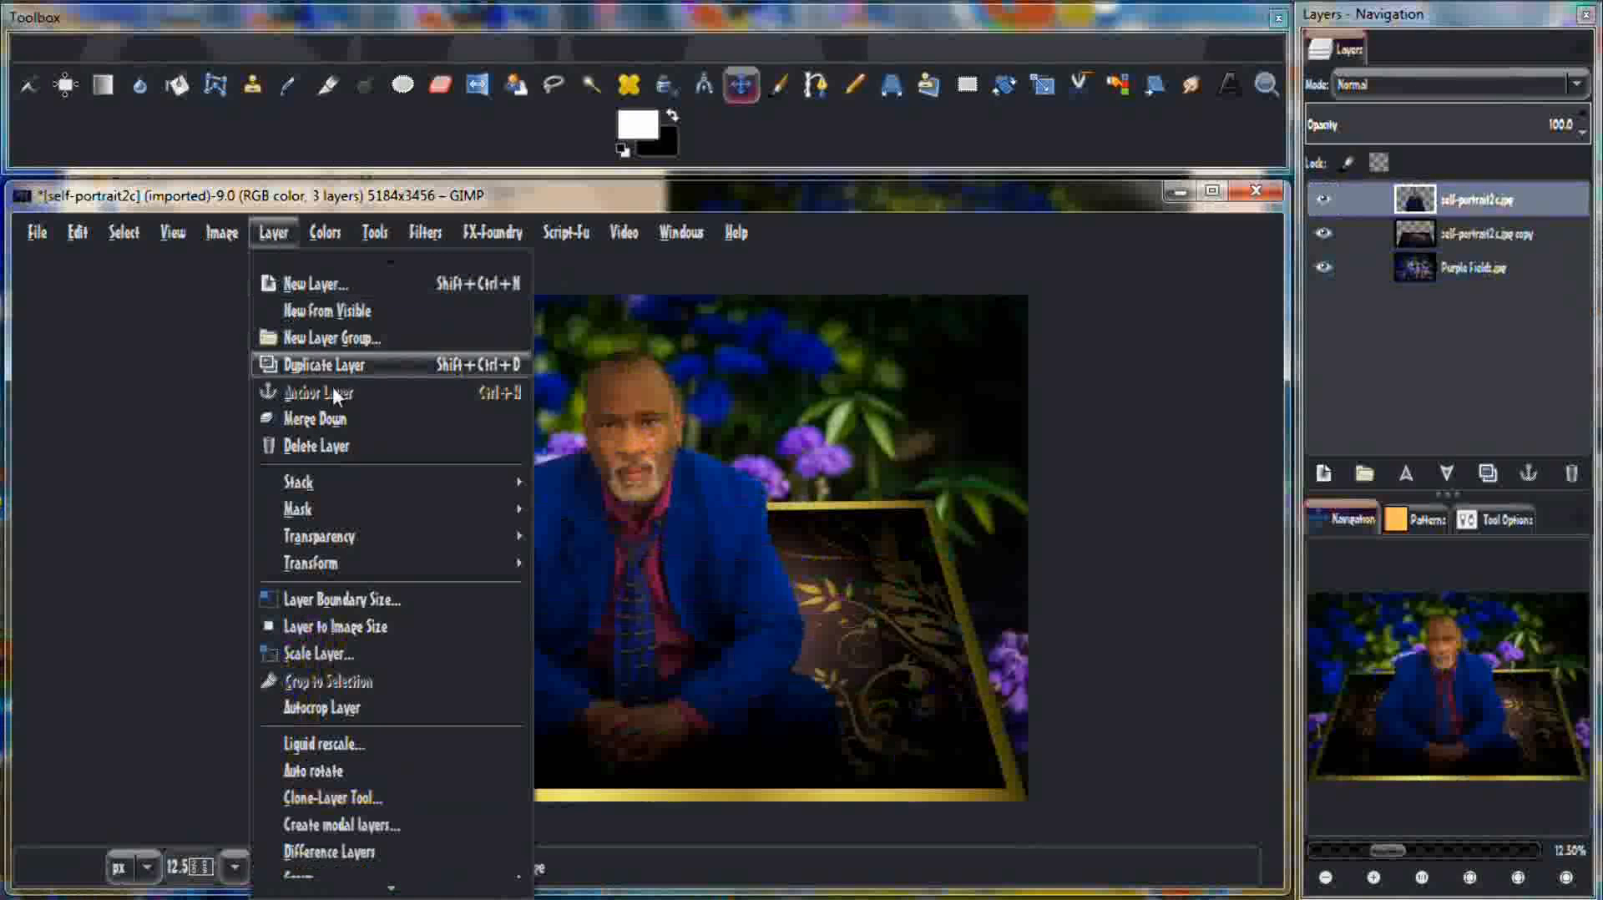
{"action": "left_click", "coordinate": [343, 419]}
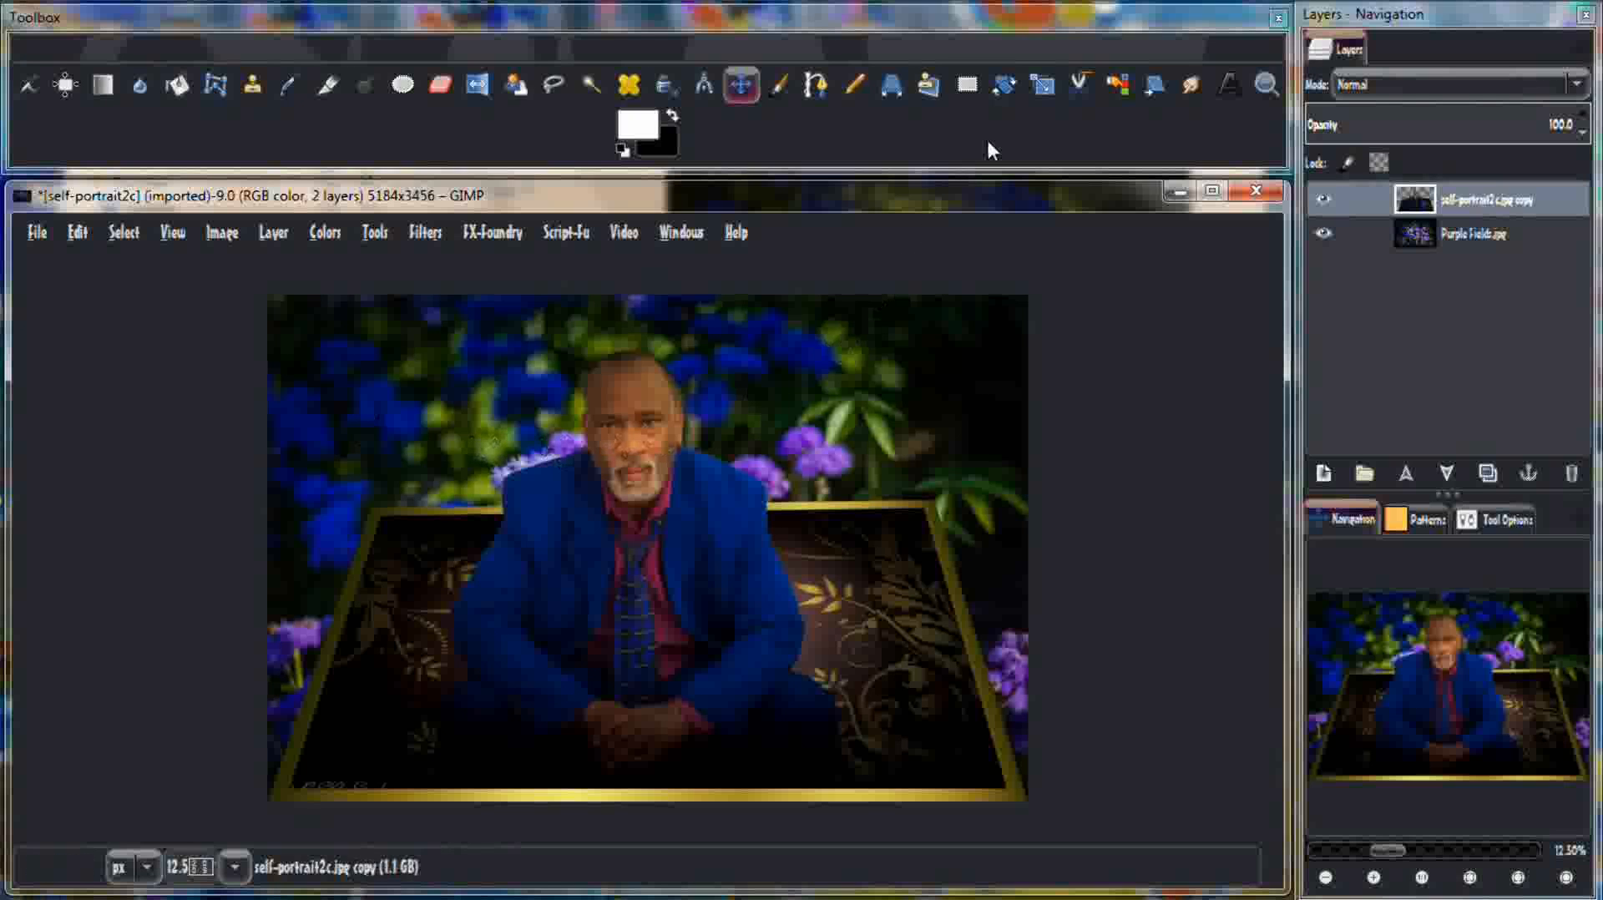
Reduce the merged man-and-frame layer to 5101 × 3487 px with the Scale tool, keeping width and height linked.
{"action": "left_click", "coordinate": [1040, 87]}
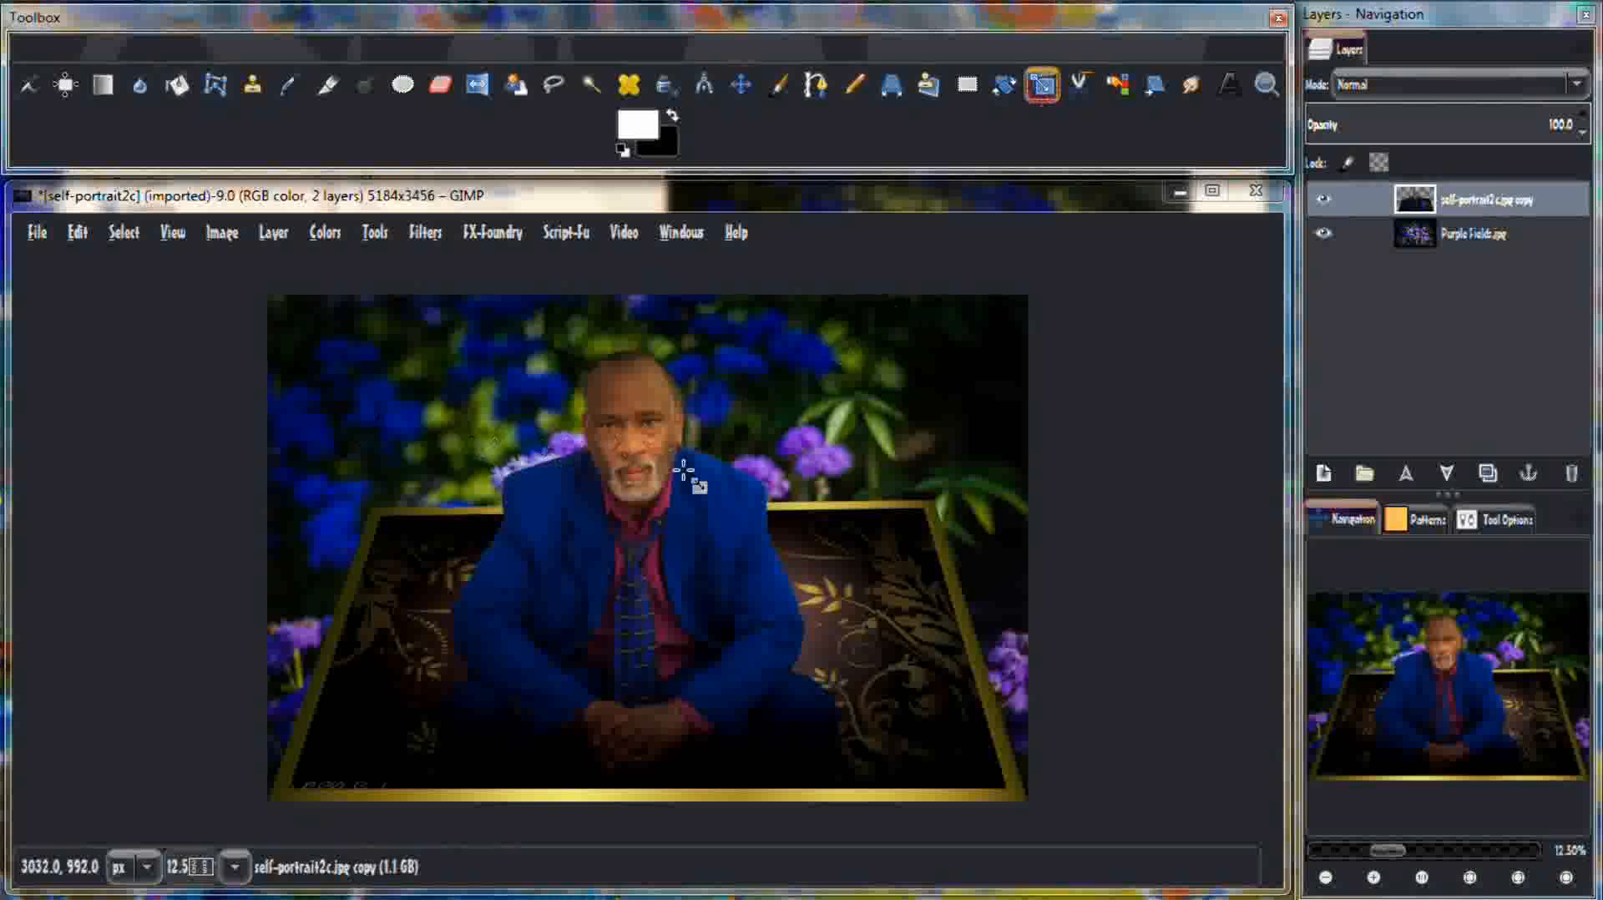
{"action": "left_click", "coordinate": [632, 550]}
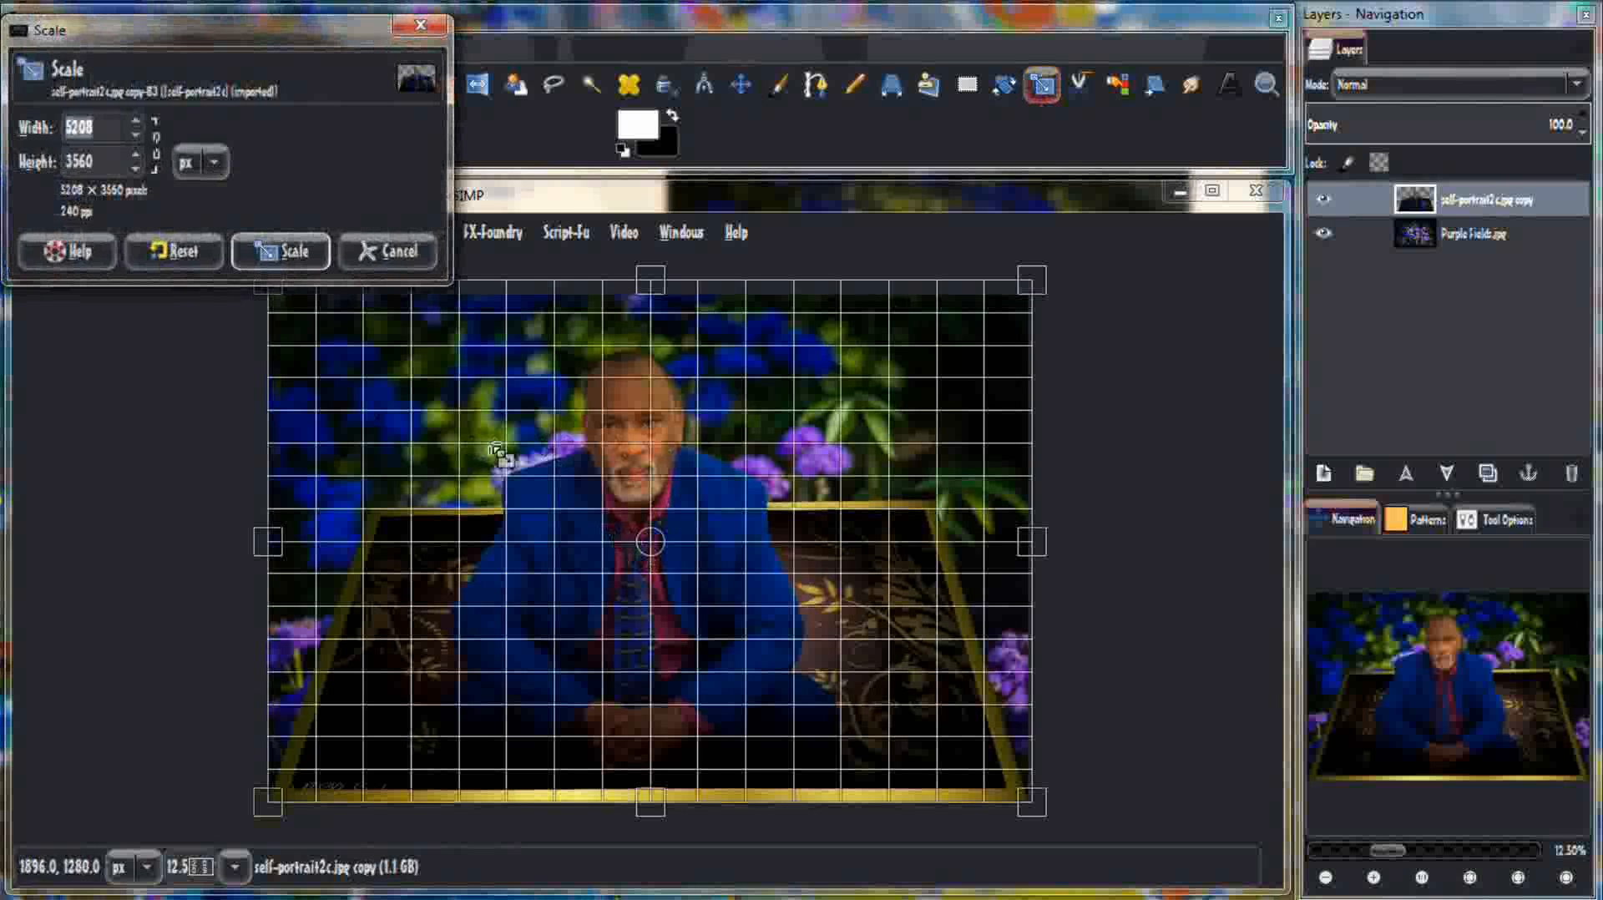
{"action": "left_click", "coordinate": [157, 143]}
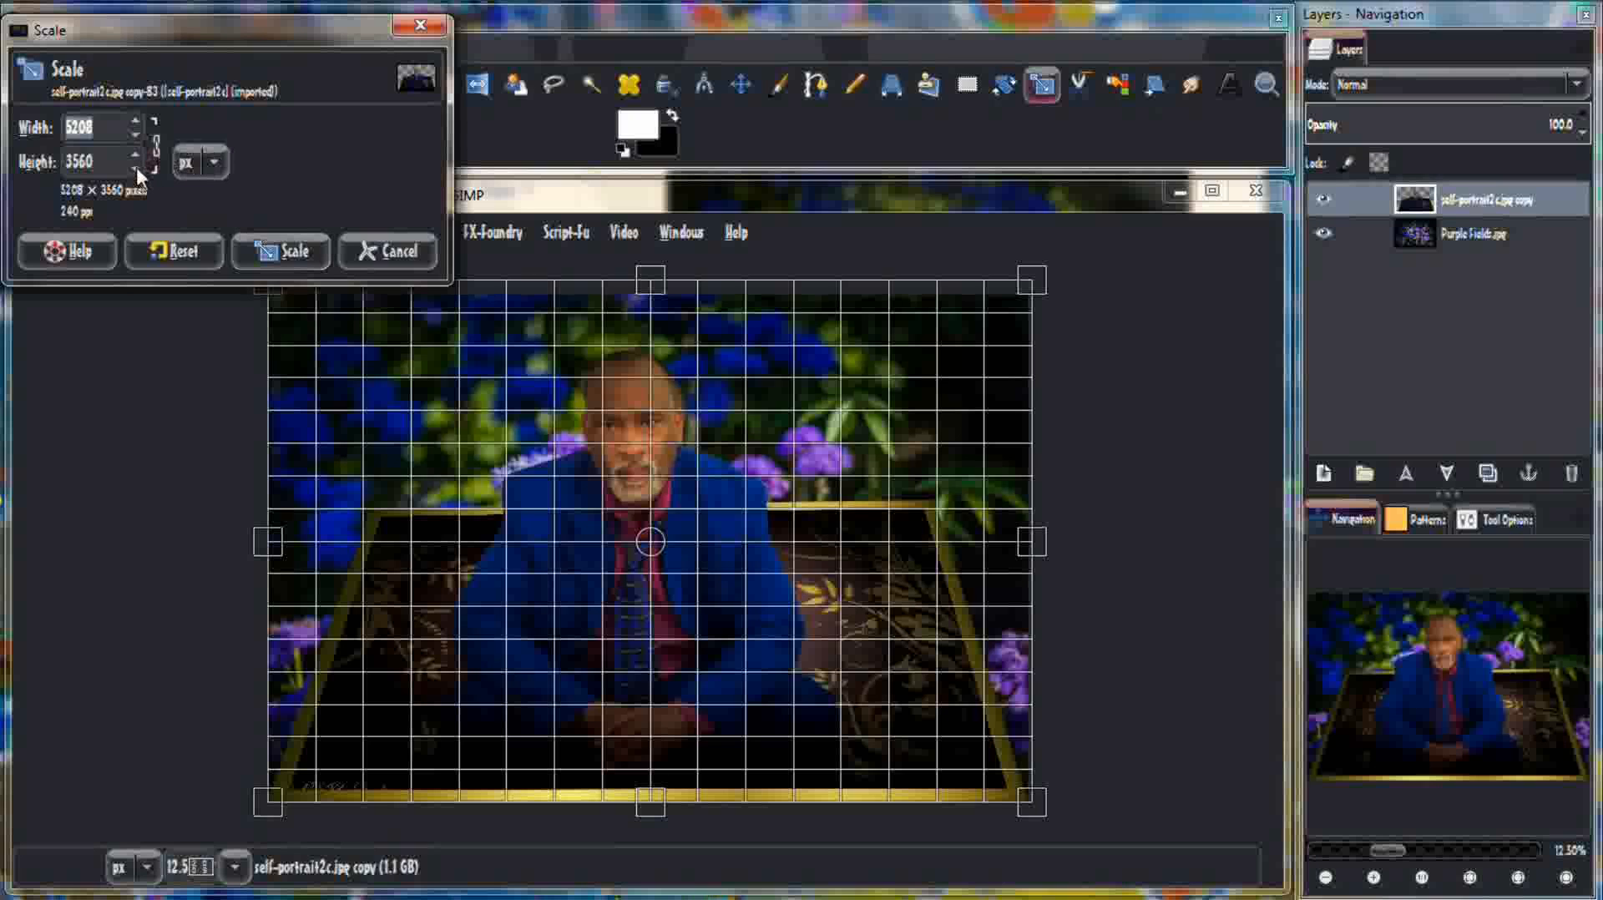
{"action": "left_click", "coordinate": [137, 169]}
{"action": "left_click", "coordinate": [137, 169]}
{"action": "left_click", "coordinate": [137, 170]}
{"action": "left_click", "coordinate": [136, 169]}
{"action": "left_click", "coordinate": [137, 170]}
{"action": "left_click", "coordinate": [137, 169]}
{"action": "left_click", "coordinate": [137, 170]}
{"action": "left_click", "coordinate": [137, 170]}
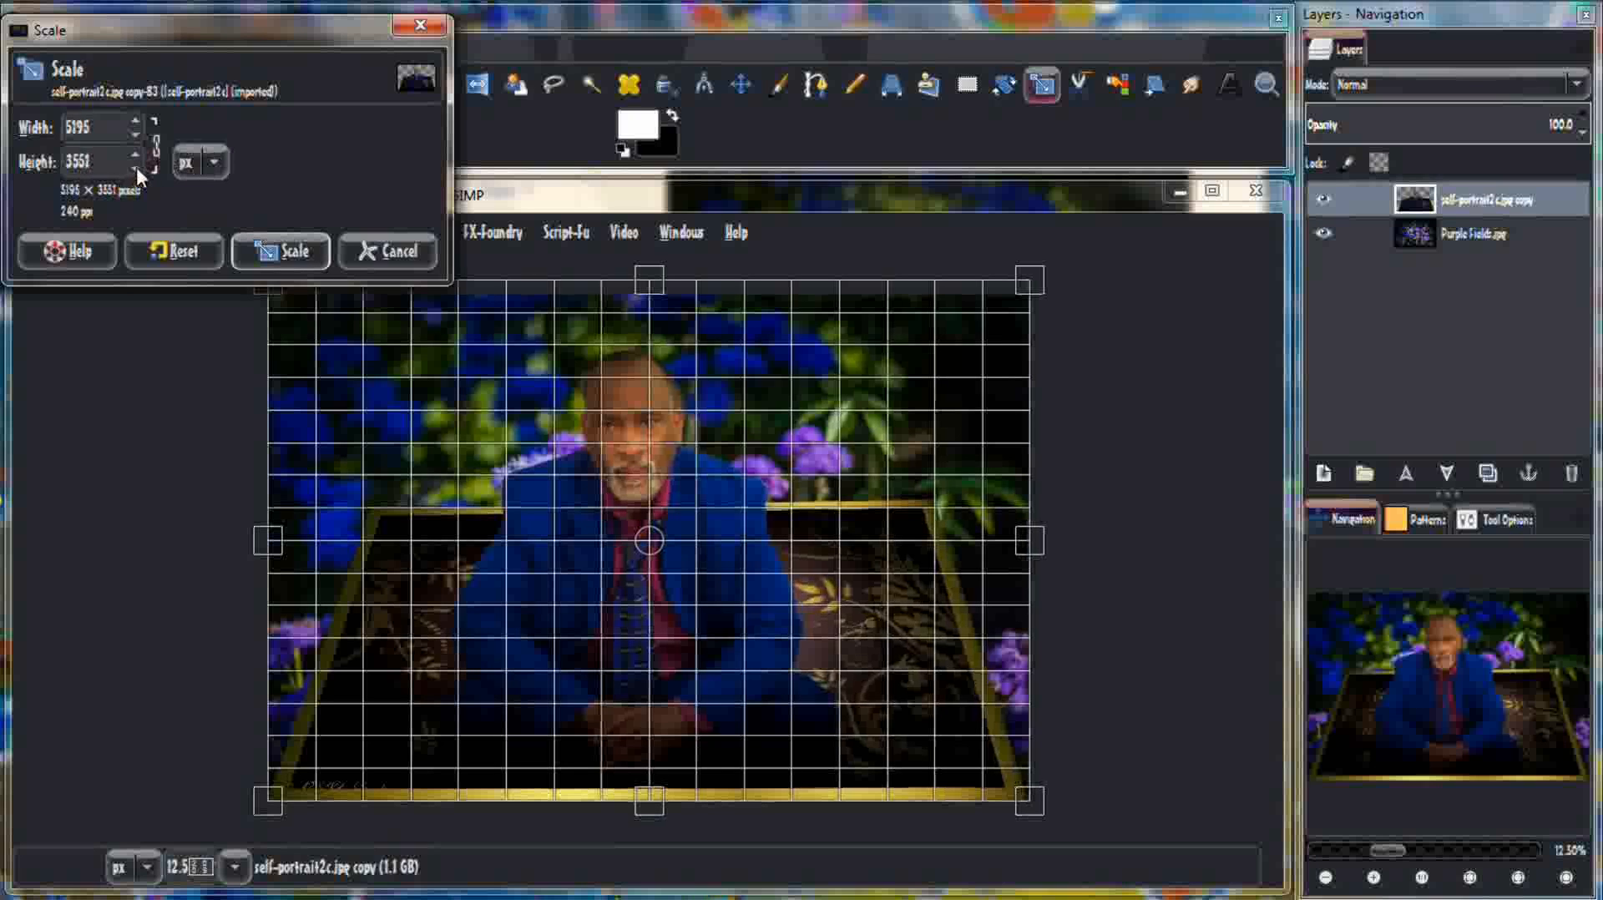
{"action": "left_click", "coordinate": [136, 170]}
{"action": "left_click", "coordinate": [137, 170]}
{"action": "left_click", "coordinate": [137, 169]}
{"action": "left_click", "coordinate": [137, 169]}
{"action": "left_click", "coordinate": [137, 170]}
{"action": "left_click", "coordinate": [137, 169]}
{"action": "left_click", "coordinate": [137, 170]}
{"action": "left_click", "coordinate": [137, 169]}
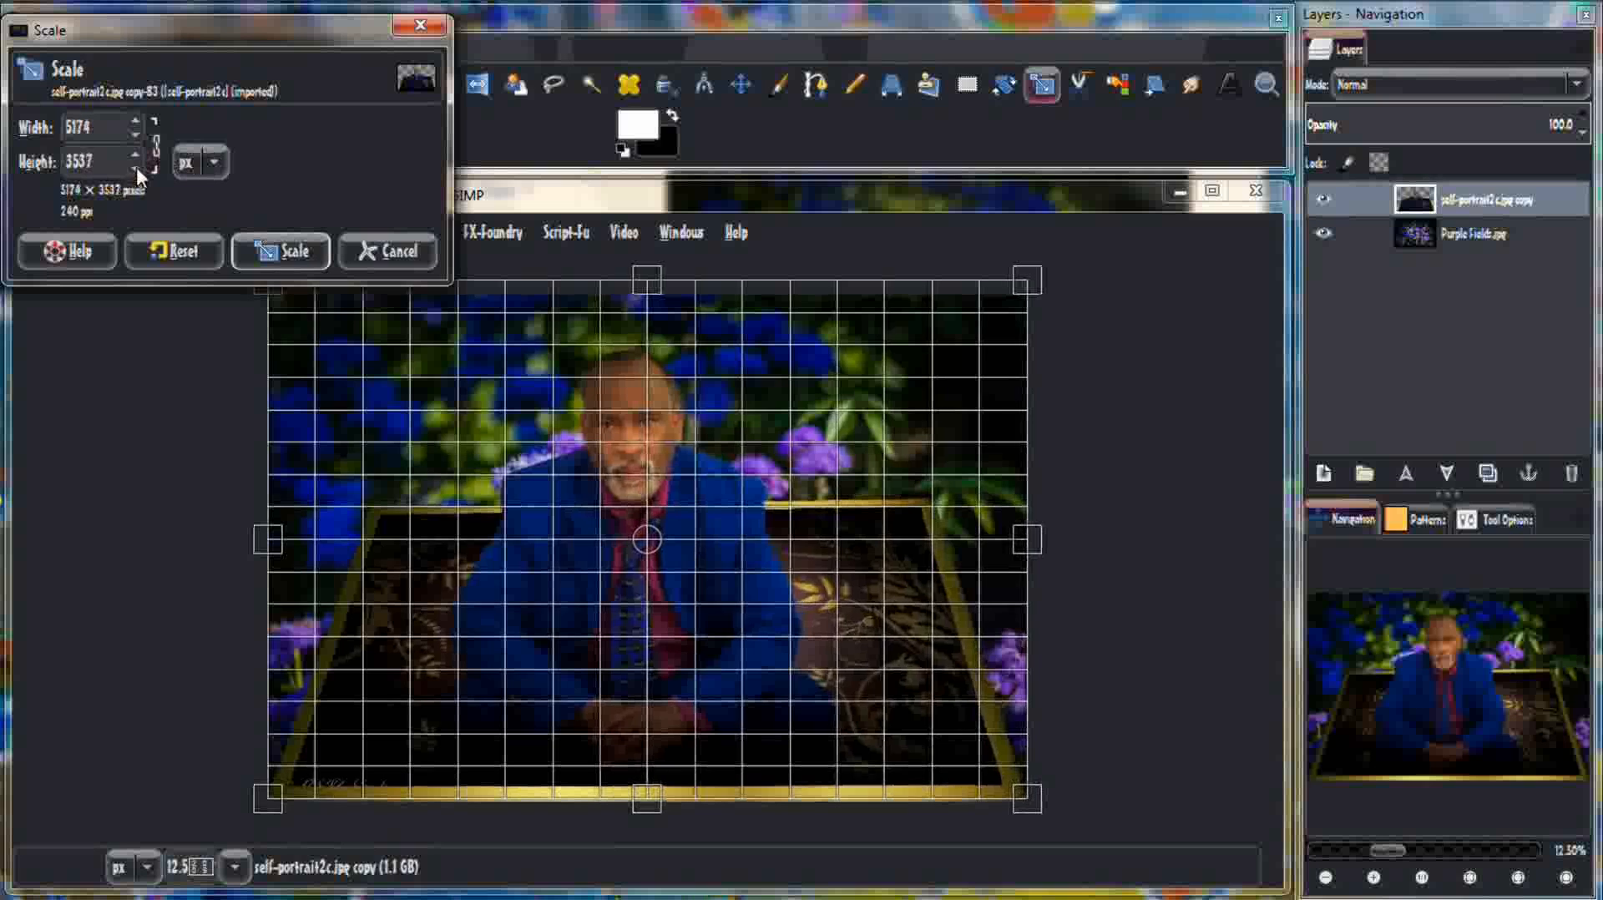
{"action": "left_click", "coordinate": [137, 170]}
{"action": "left_click", "coordinate": [137, 169]}
{"action": "left_click", "coordinate": [137, 170]}
{"action": "left_click", "coordinate": [137, 170]}
{"action": "left_click", "coordinate": [137, 169]}
{"action": "left_click", "coordinate": [137, 169]}
{"action": "left_click", "coordinate": [137, 169]}
{"action": "left_click", "coordinate": [137, 169]}
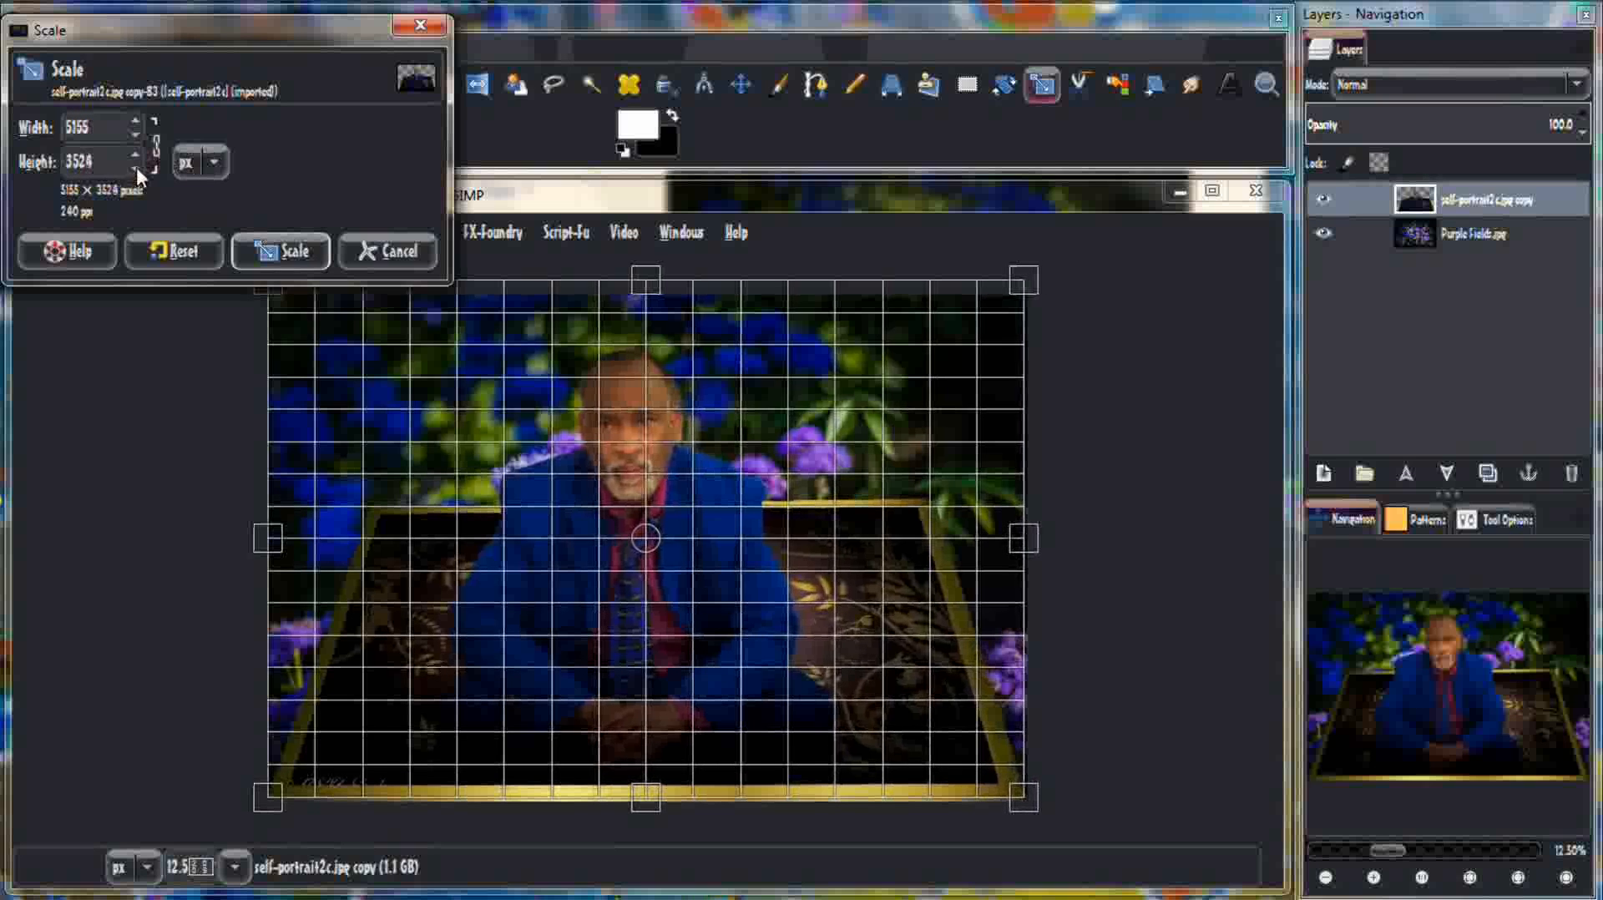
{"action": "left_click", "coordinate": [137, 170]}
{"action": "left_click", "coordinate": [137, 170]}
{"action": "left_click", "coordinate": [137, 170]}
{"action": "left_click", "coordinate": [137, 169]}
{"action": "left_click", "coordinate": [137, 169]}
{"action": "left_click", "coordinate": [137, 170]}
{"action": "left_click", "coordinate": [137, 170]}
{"action": "left_click", "coordinate": [137, 170]}
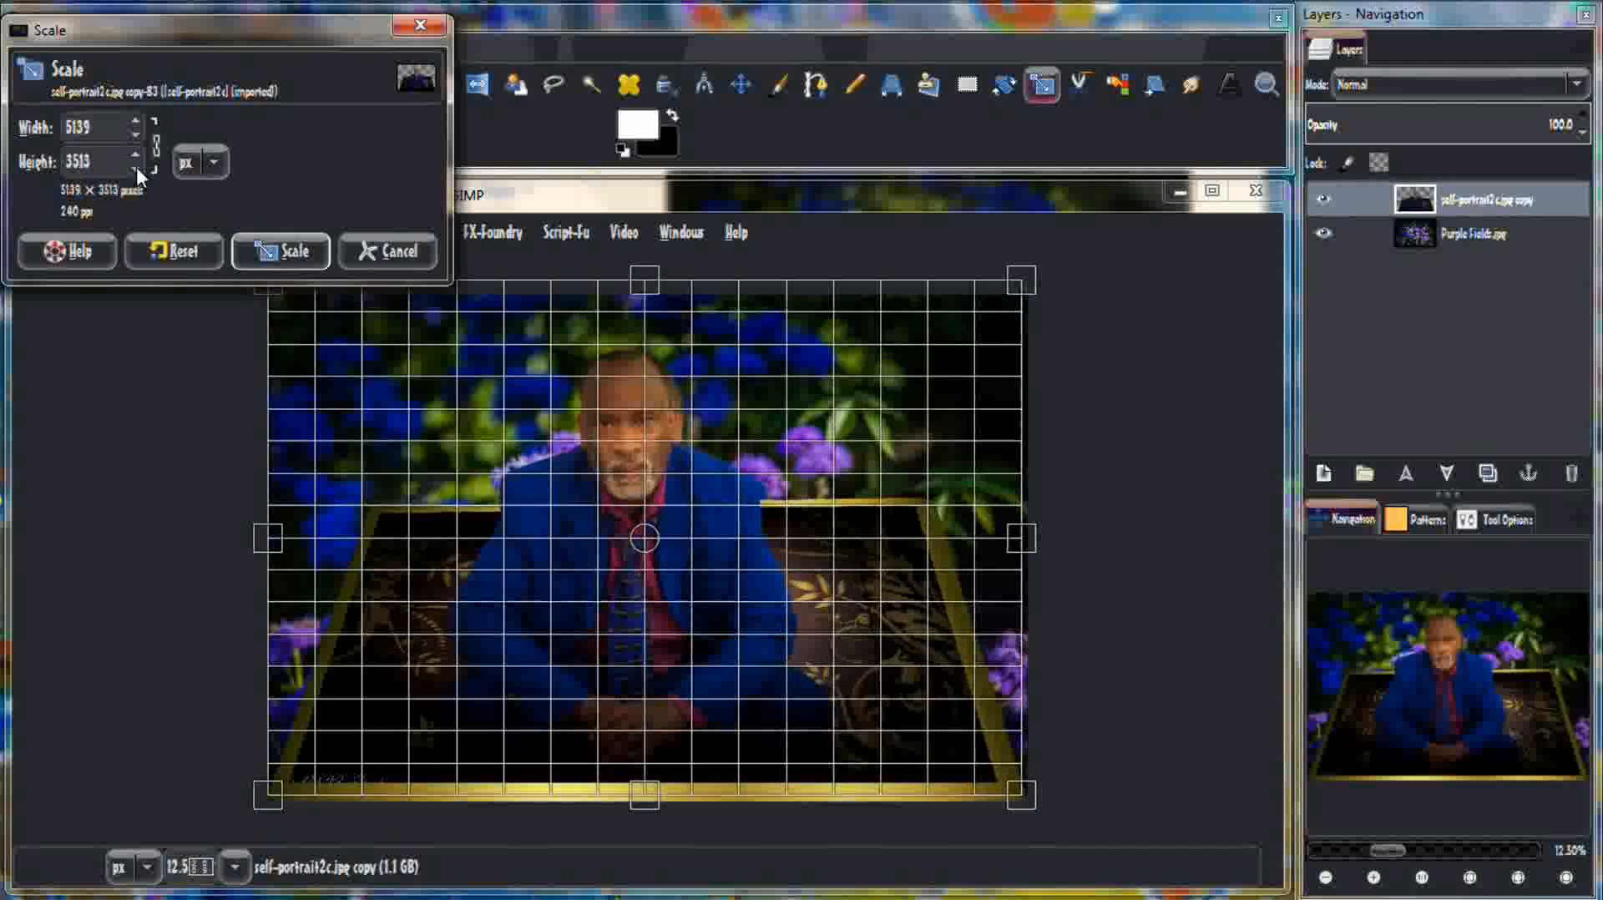
{"action": "left_click", "coordinate": [137, 169]}
{"action": "left_click", "coordinate": [137, 170]}
{"action": "left_click", "coordinate": [137, 169]}
{"action": "left_click", "coordinate": [137, 170]}
{"action": "left_click", "coordinate": [137, 170]}
{"action": "left_click", "coordinate": [137, 170]}
{"action": "left_click", "coordinate": [137, 169]}
{"action": "left_click", "coordinate": [137, 170]}
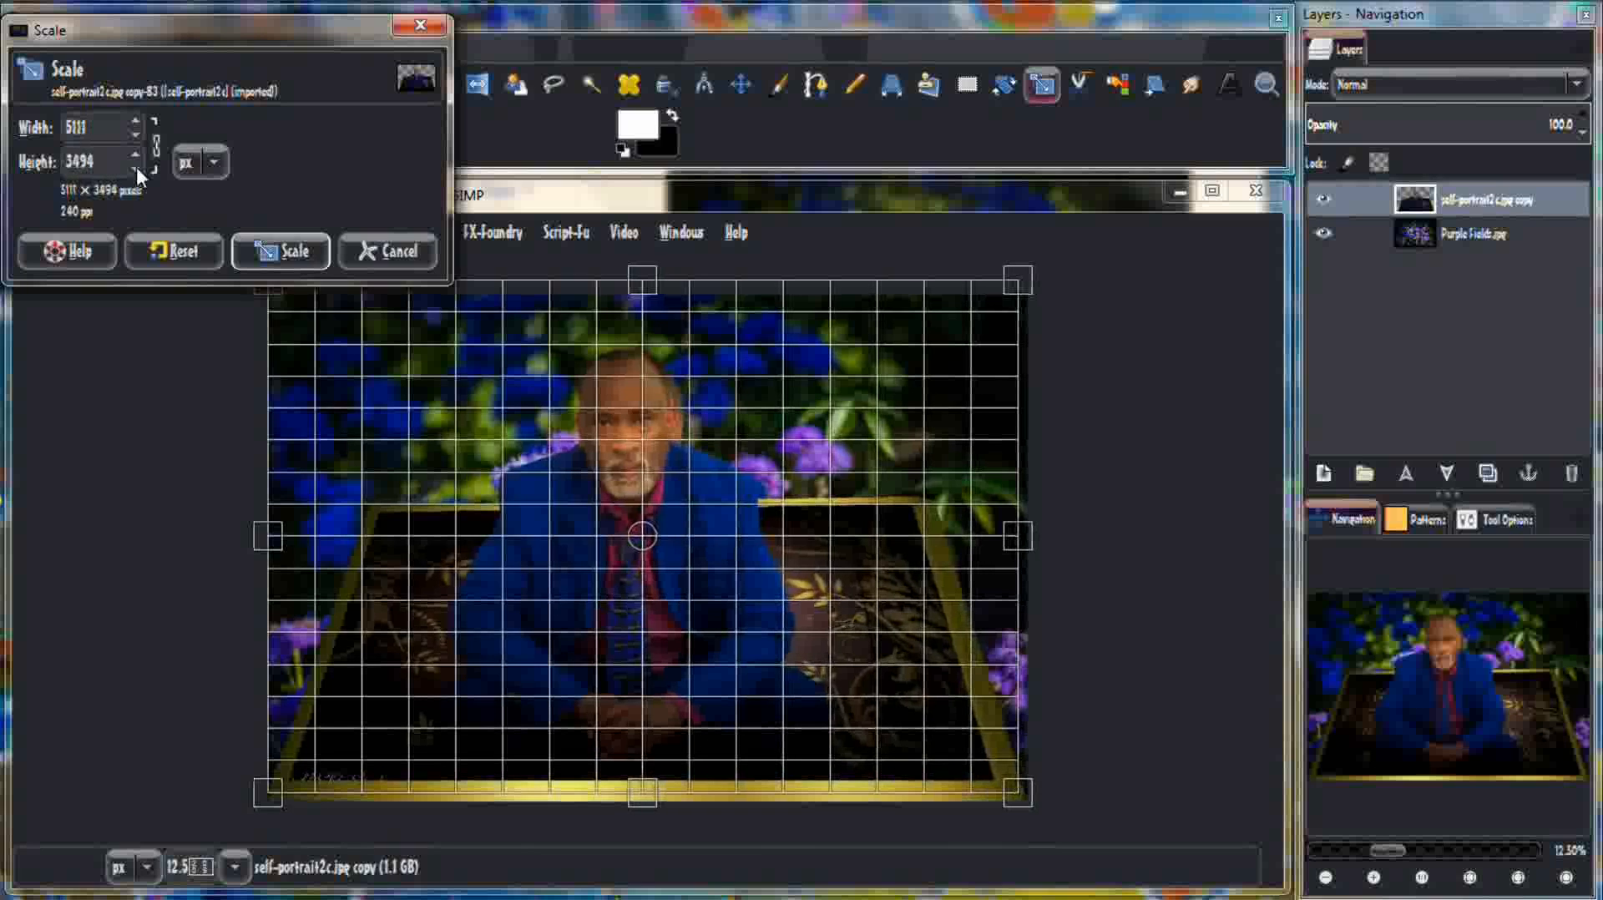
{"action": "left_click", "coordinate": [137, 169]}
{"action": "left_click", "coordinate": [137, 170]}
{"action": "left_click", "coordinate": [137, 169]}
{"action": "left_click", "coordinate": [137, 169]}
{"action": "left_click", "coordinate": [137, 169]}
{"action": "left_click", "coordinate": [137, 169]}
{"action": "left_click", "coordinate": [137, 170]}
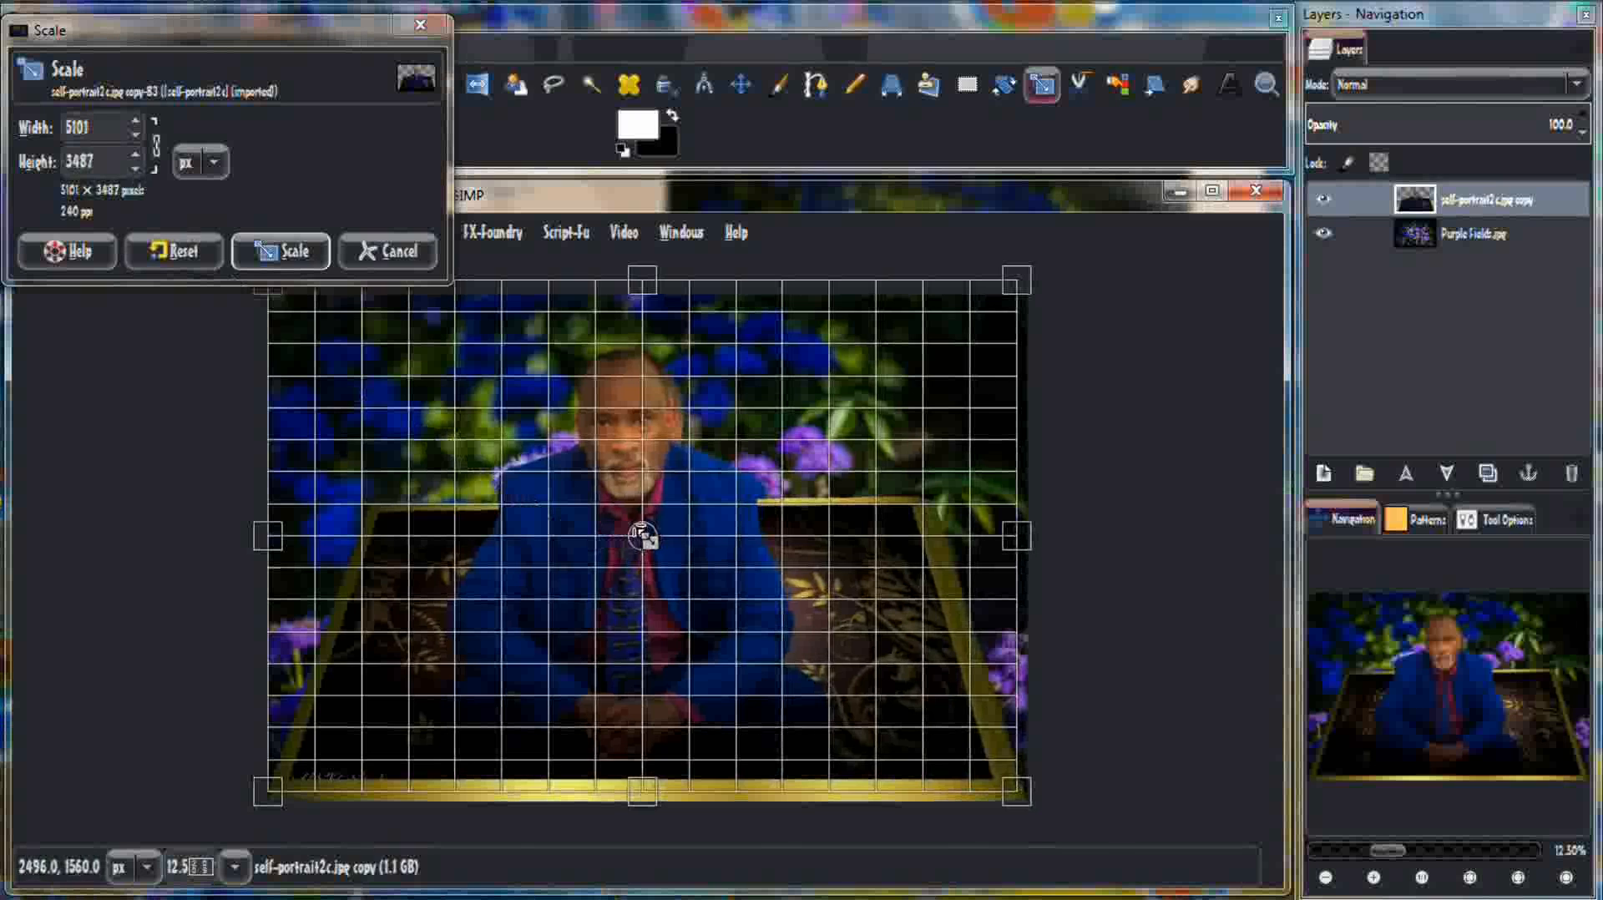
Shift the scaling grid slightly right and down to center it over the image, and apply the scale at 5031 × 3439 px.
{"action": "left_click_drag", "start_coordinate": [641, 536], "coordinate": [647, 542]}
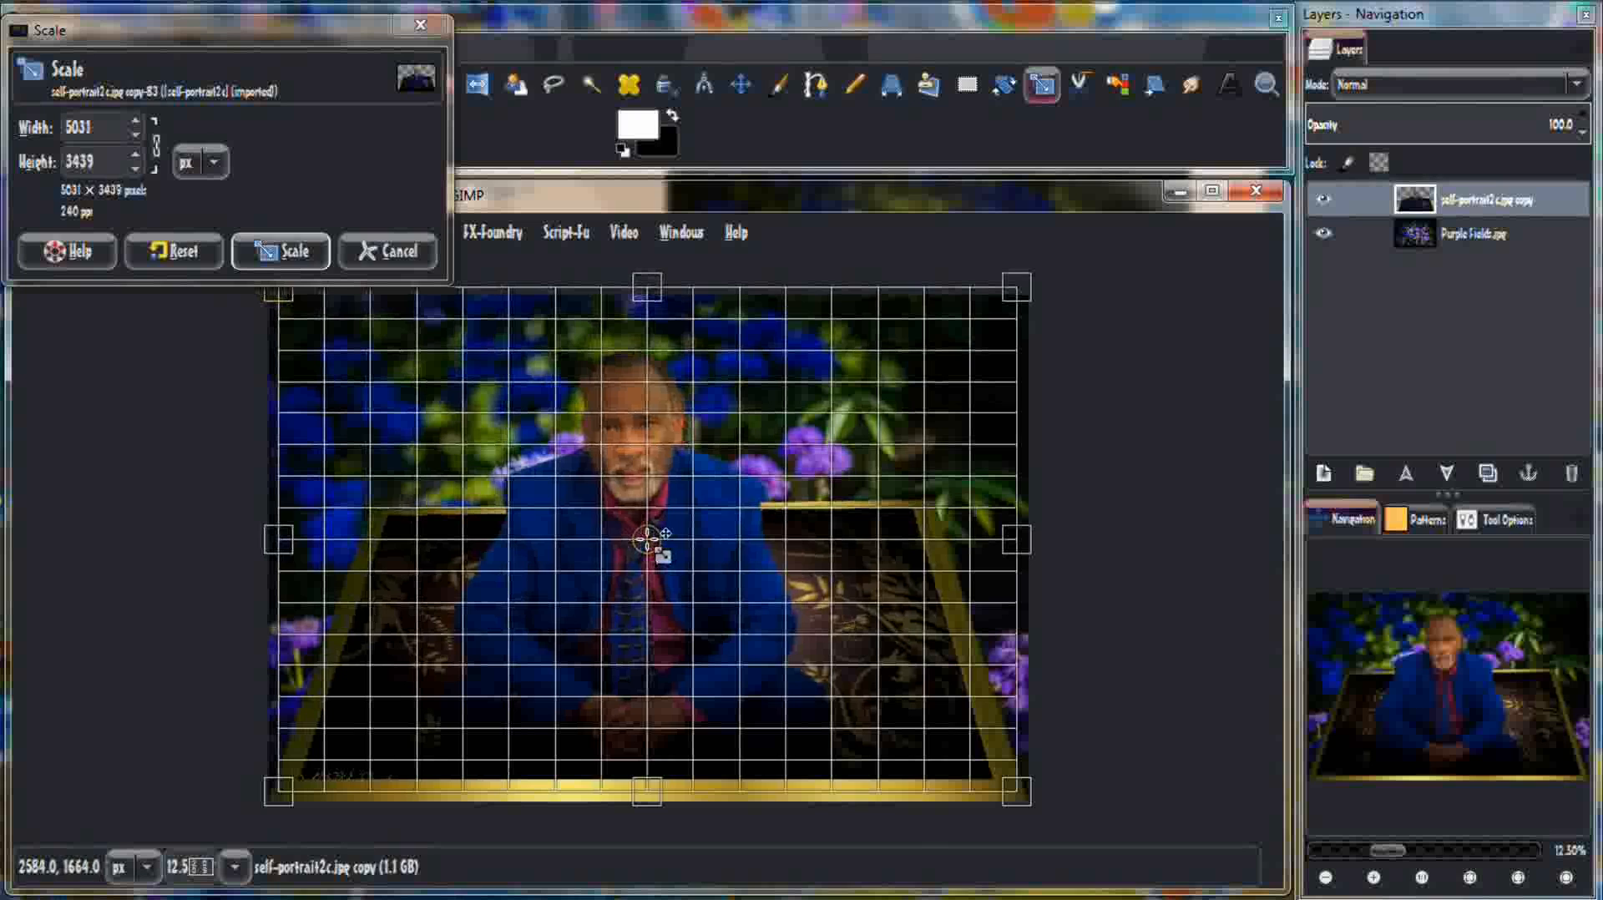
{"action": "left_click_drag", "start_coordinate": [648, 541], "coordinate": [647, 549]}
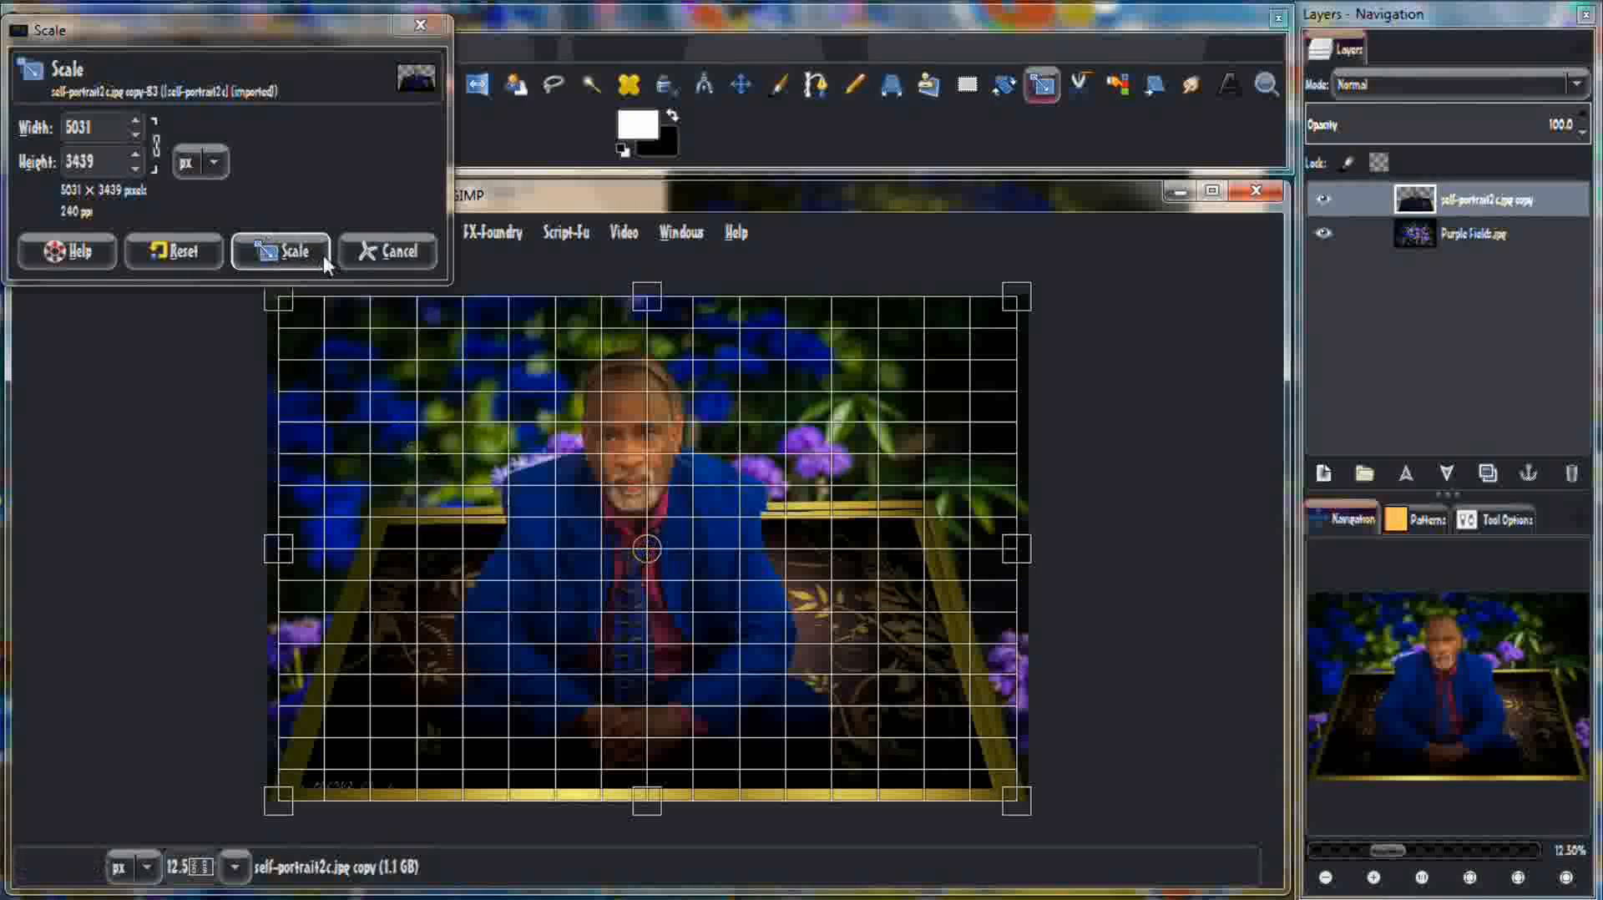
{"action": "left_click", "coordinate": [287, 254]}
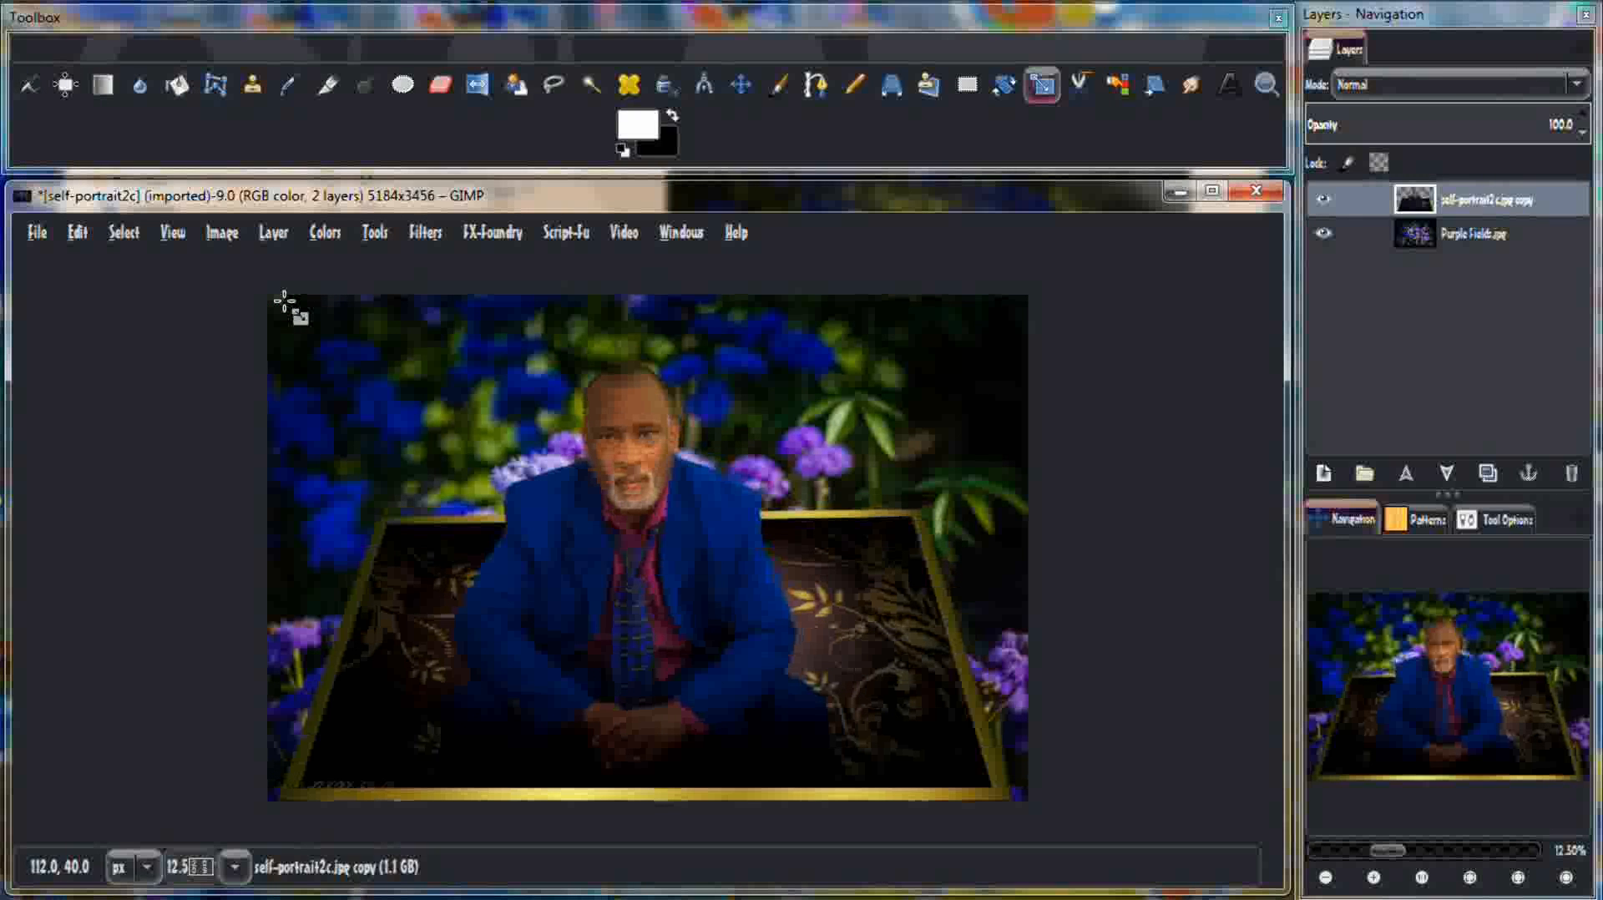
Move the scaled man-and-frame layer up about 144 px and right about 24 px, and merge it down into the Purple Fields background.
{"action": "left_click", "coordinate": [743, 87]}
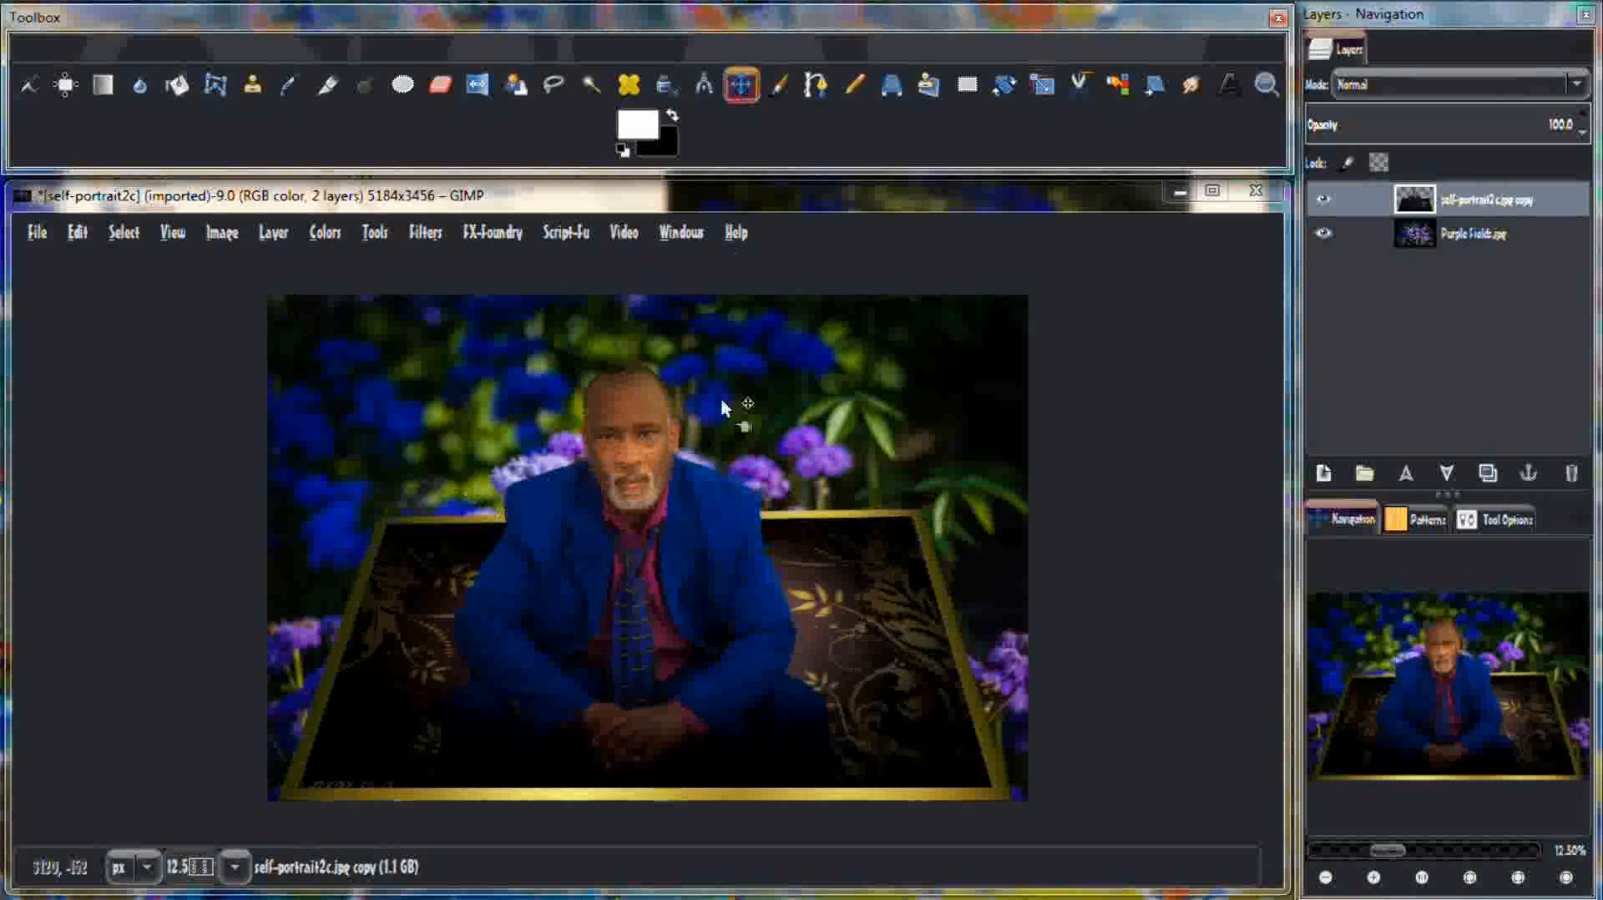
{"action": "left_click", "coordinate": [643, 603]}
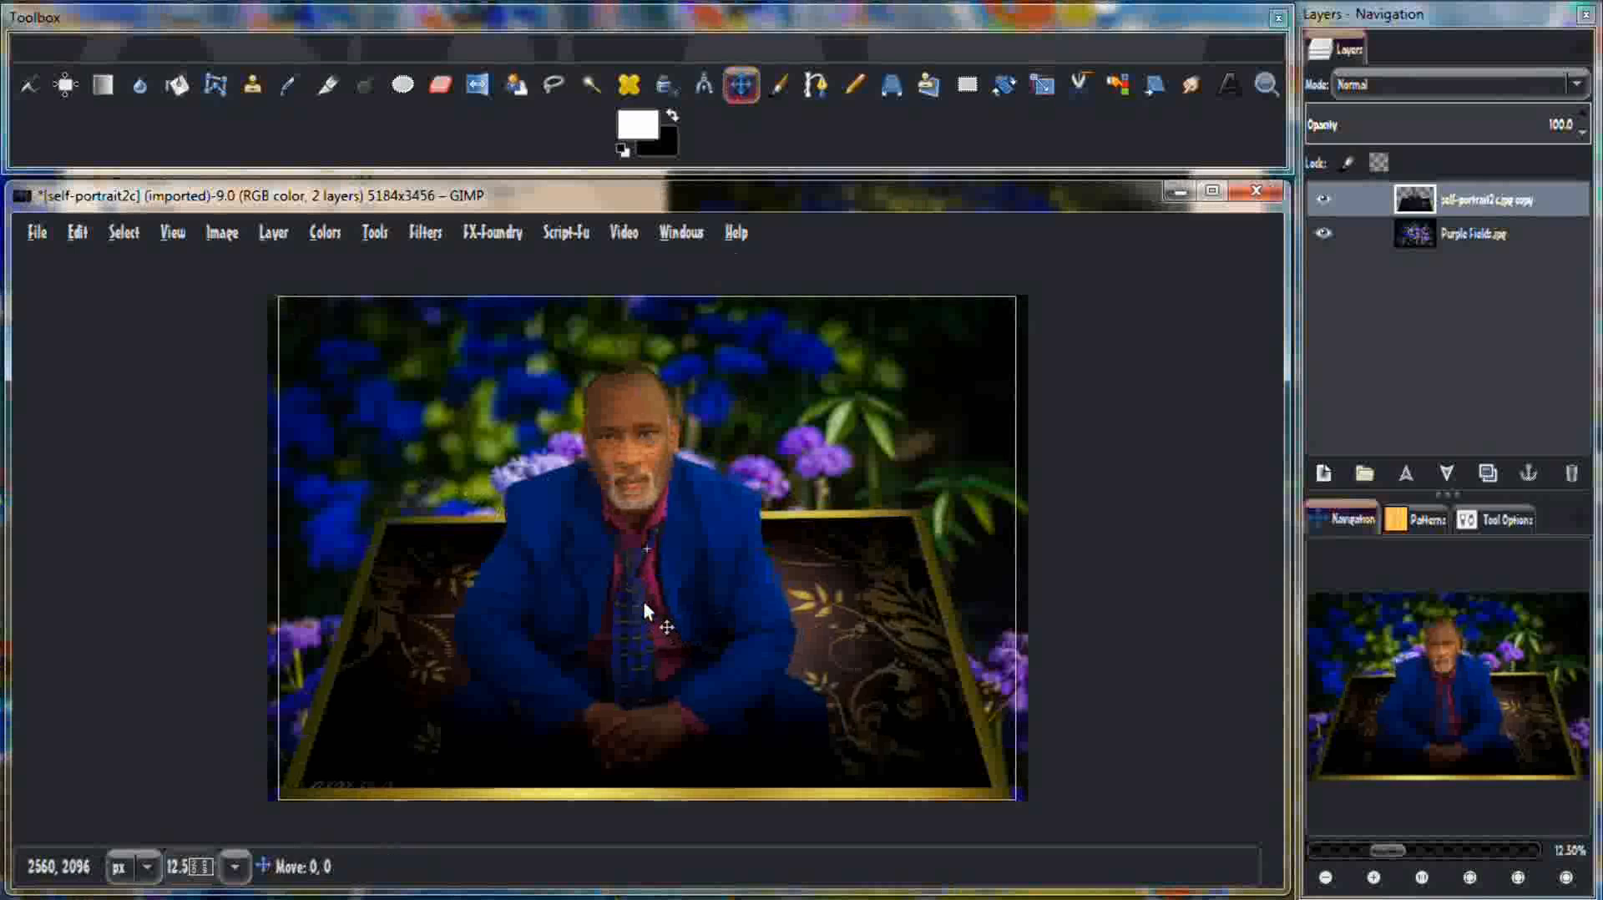
{"action": "left_click_drag", "start_coordinate": [643, 598], "coordinate": [647, 582]}
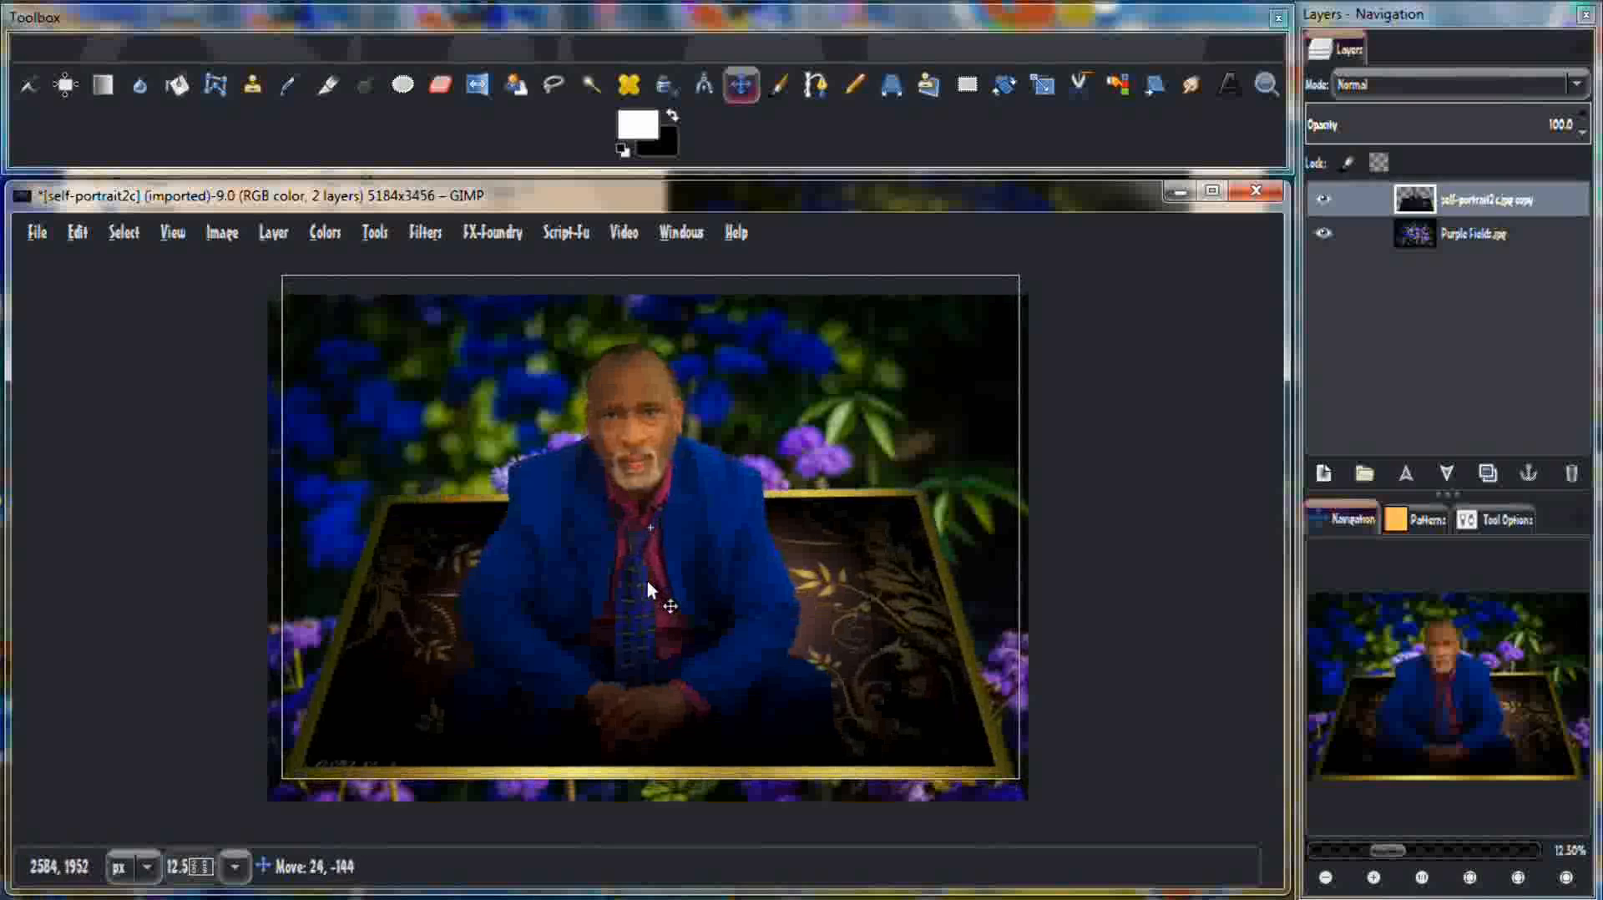
{"action": "left_click_drag", "start_coordinate": [647, 583], "coordinate": [648, 580]}
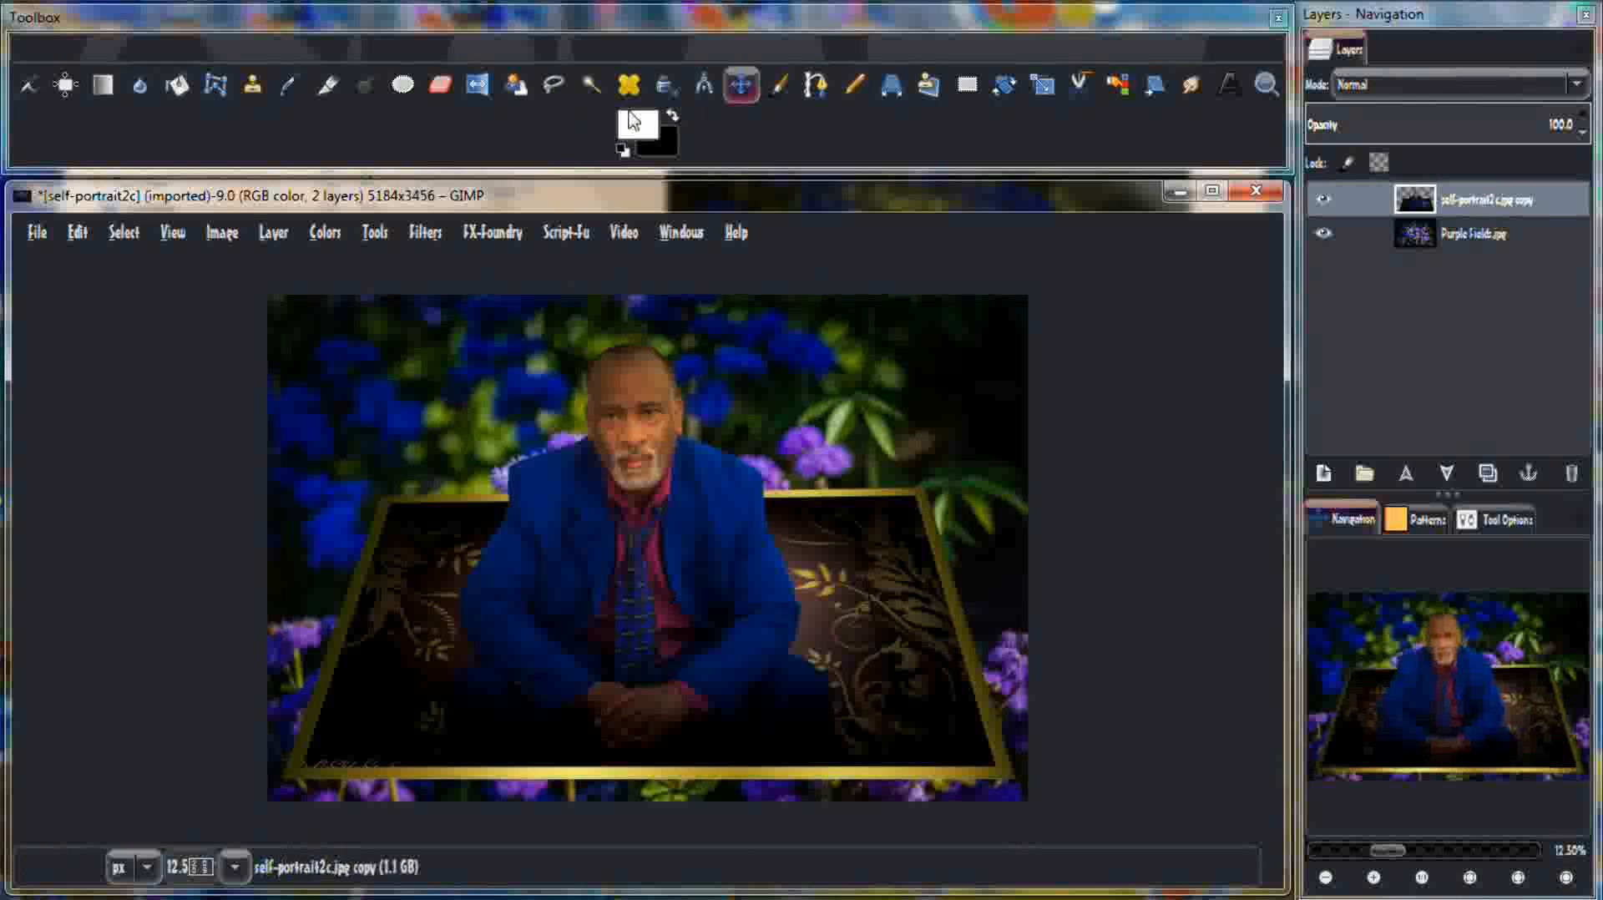
{"action": "left_click", "coordinate": [284, 233]}
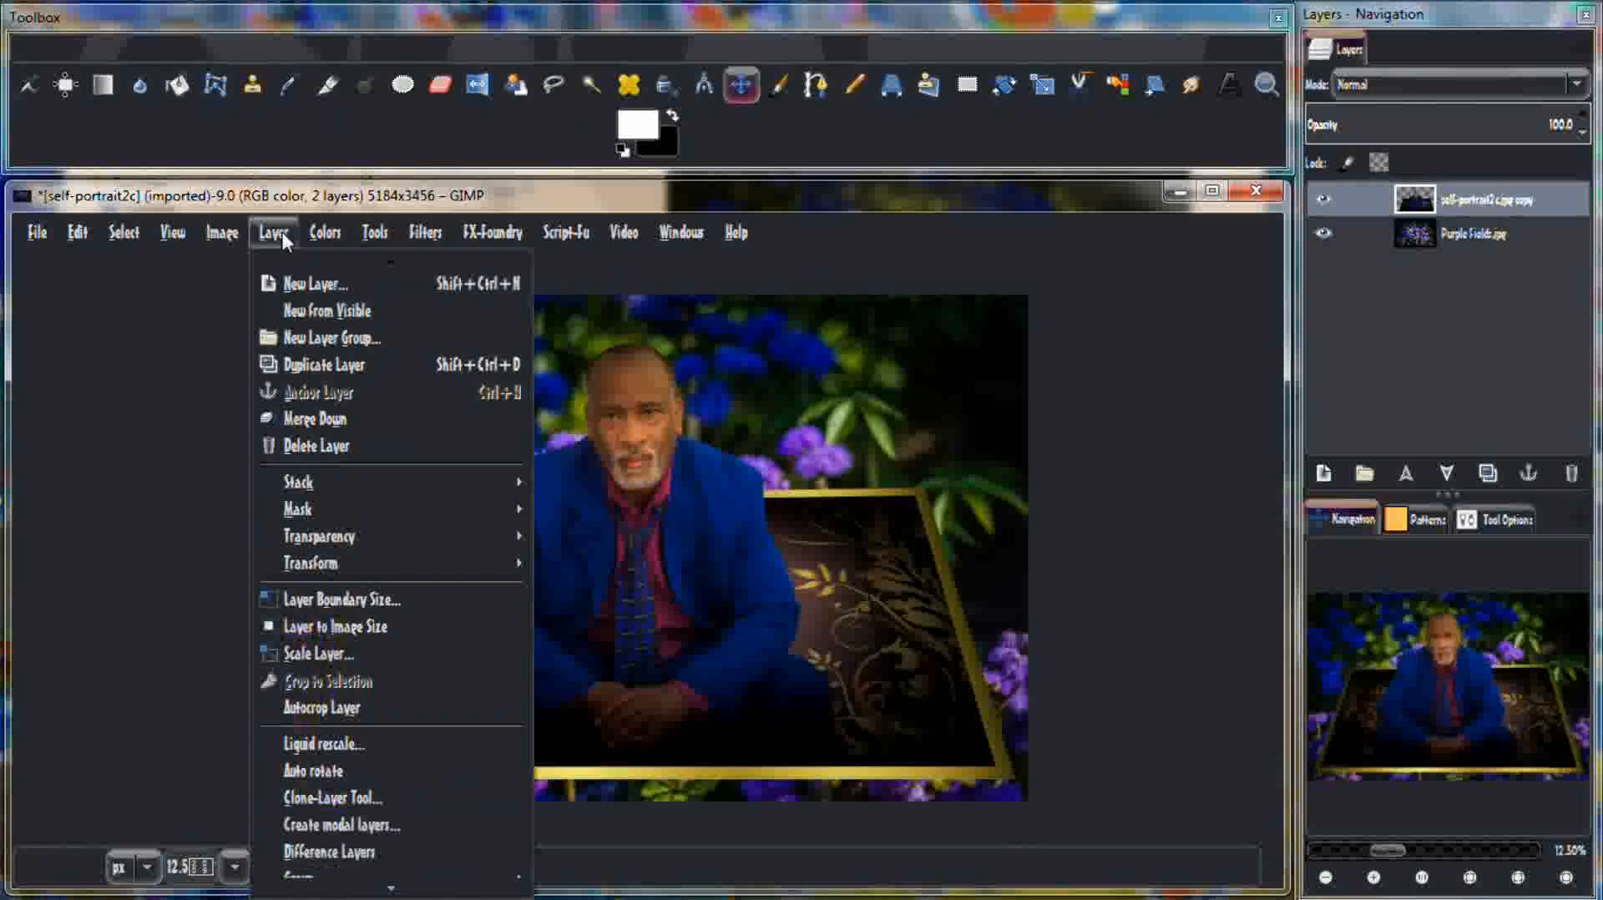
{"action": "left_click", "coordinate": [339, 419]}
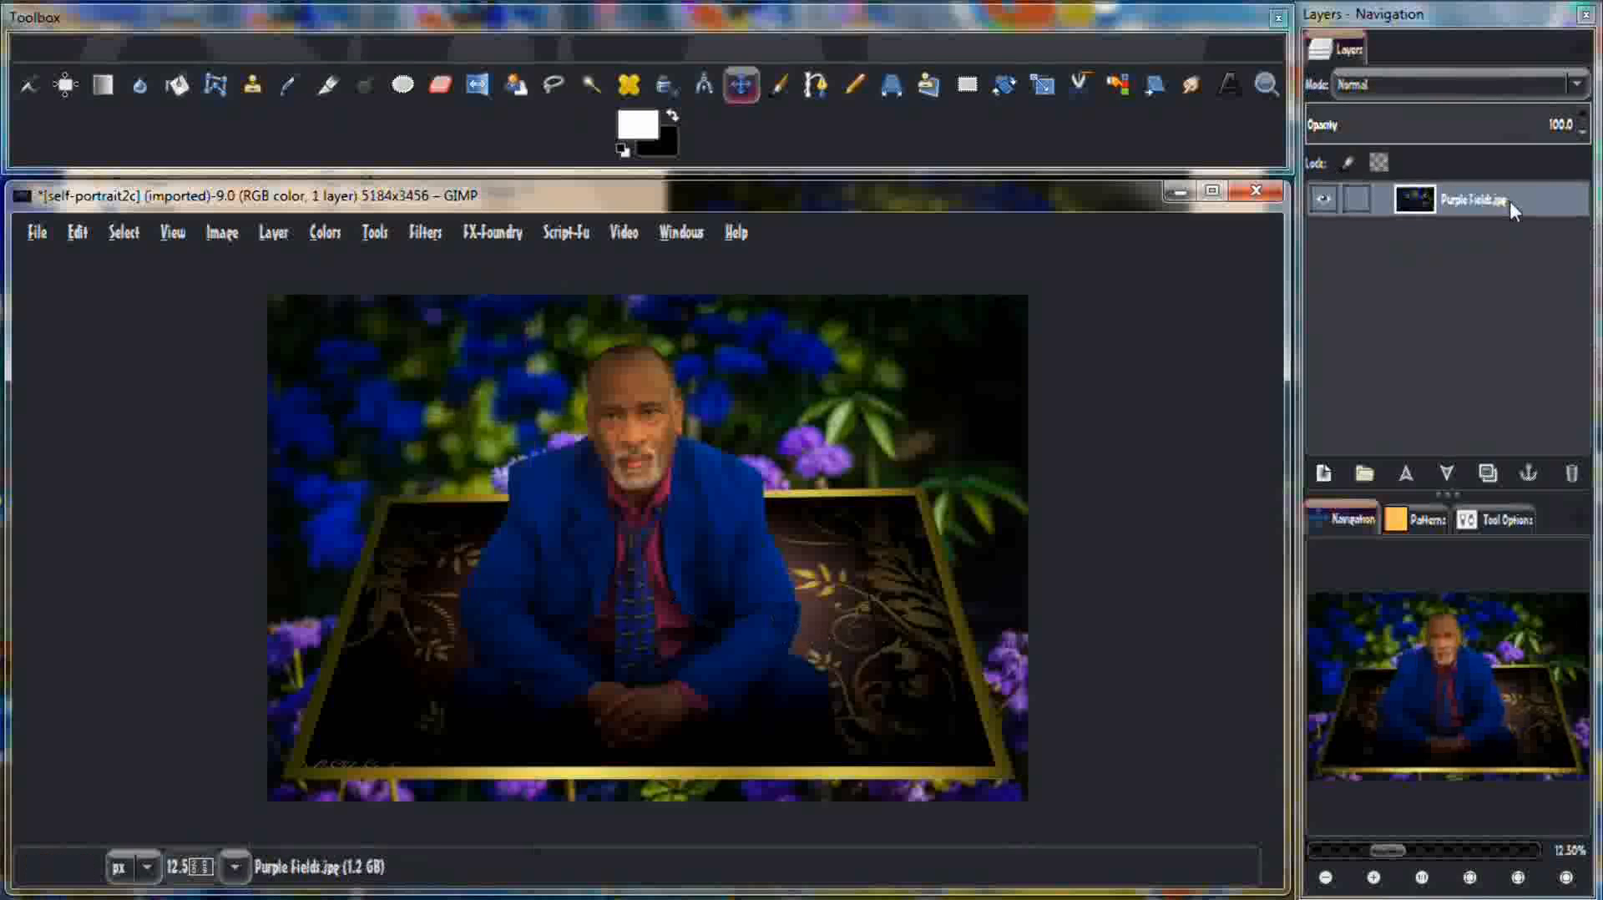